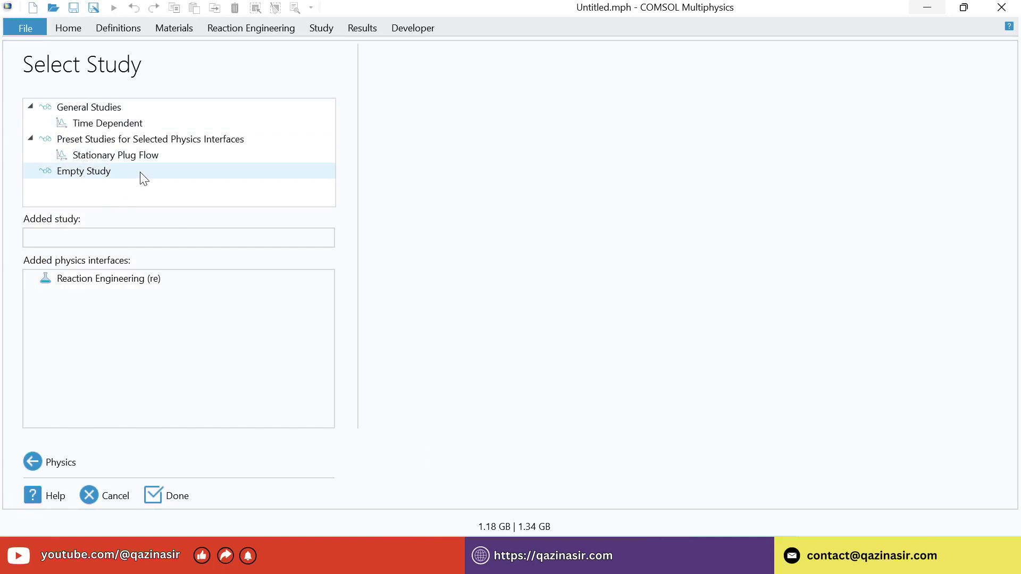
# - Add a Time Dependent study and finish the model setup without saving the changes to Untitled.mph
pyautogui.click(108, 128)
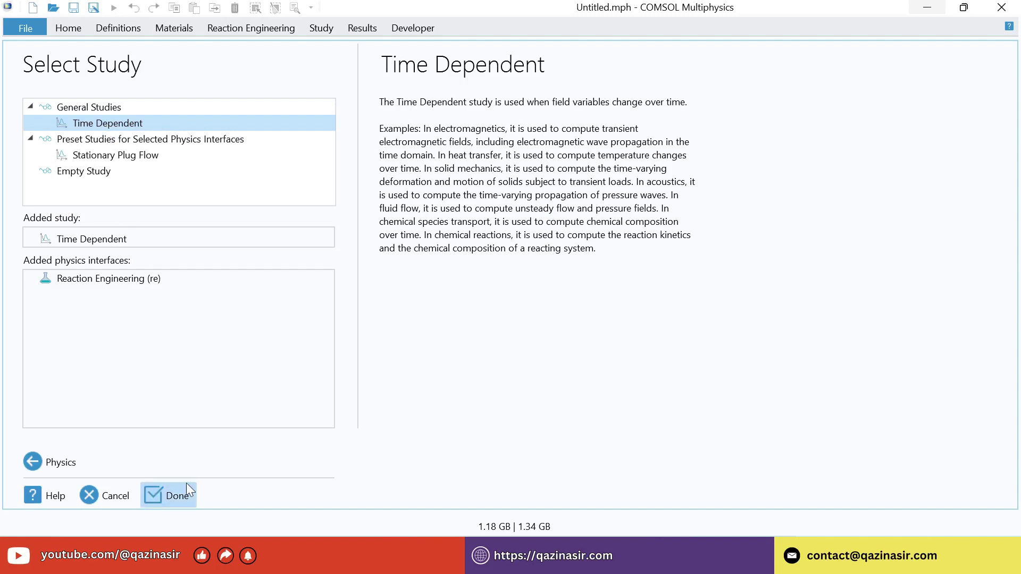
pyautogui.click(171, 493)
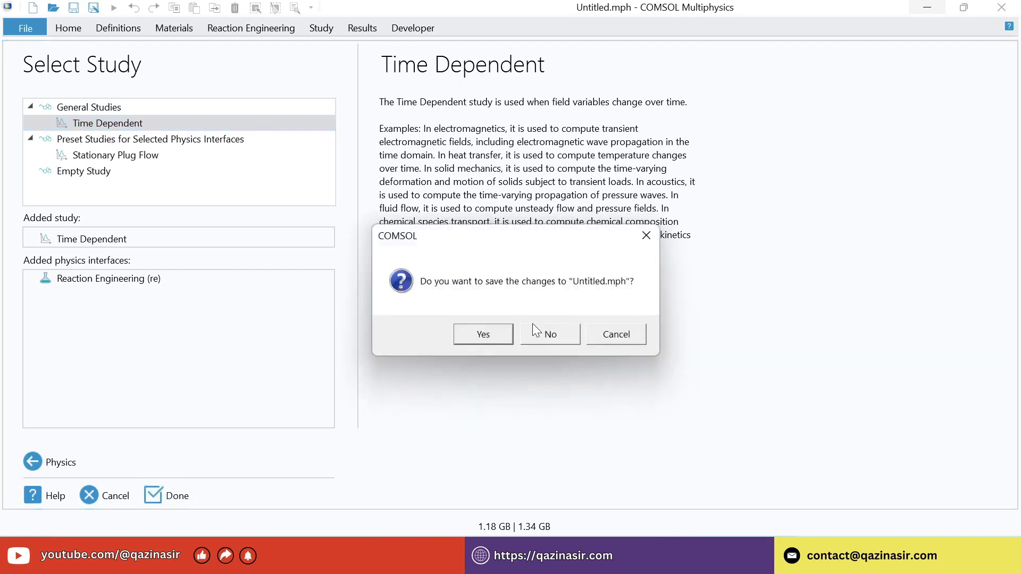
pyautogui.click(538, 335)
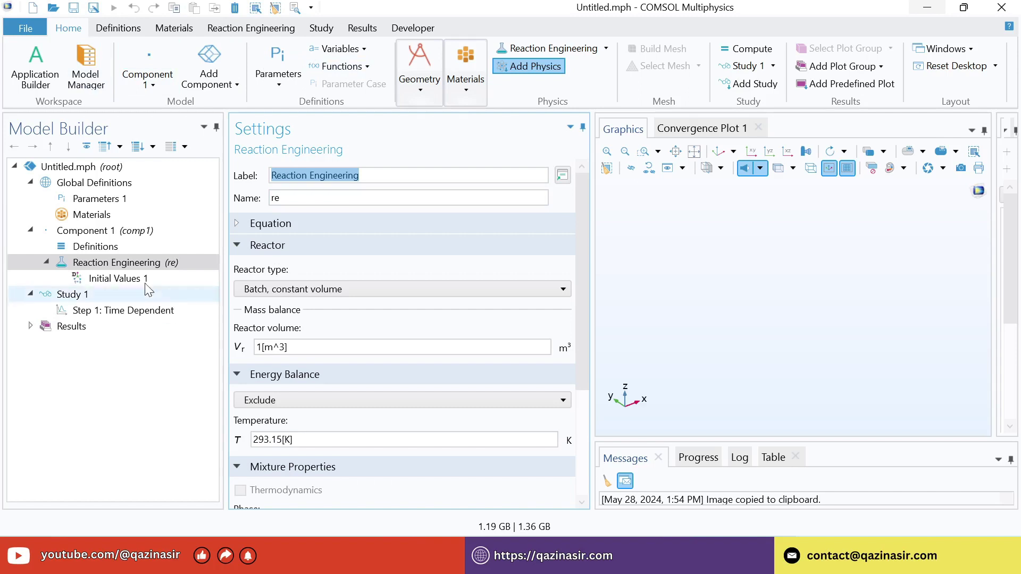
# - Load the global parameters from the text file activation_energy_parameters into Parameters 1
pyautogui.click(109, 200)
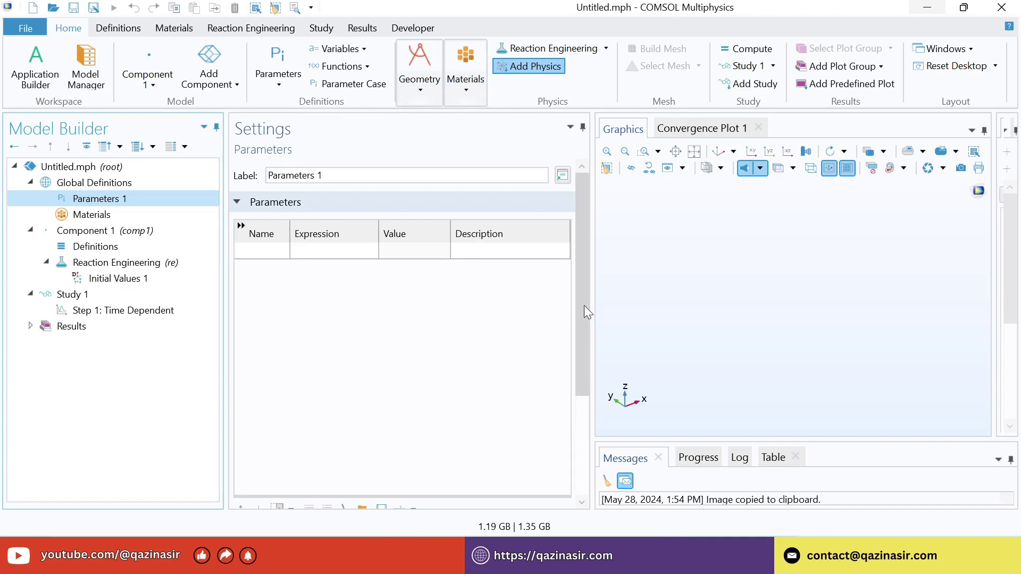
pyautogui.moveTo(584, 306); pyautogui.dragTo(593, 381)
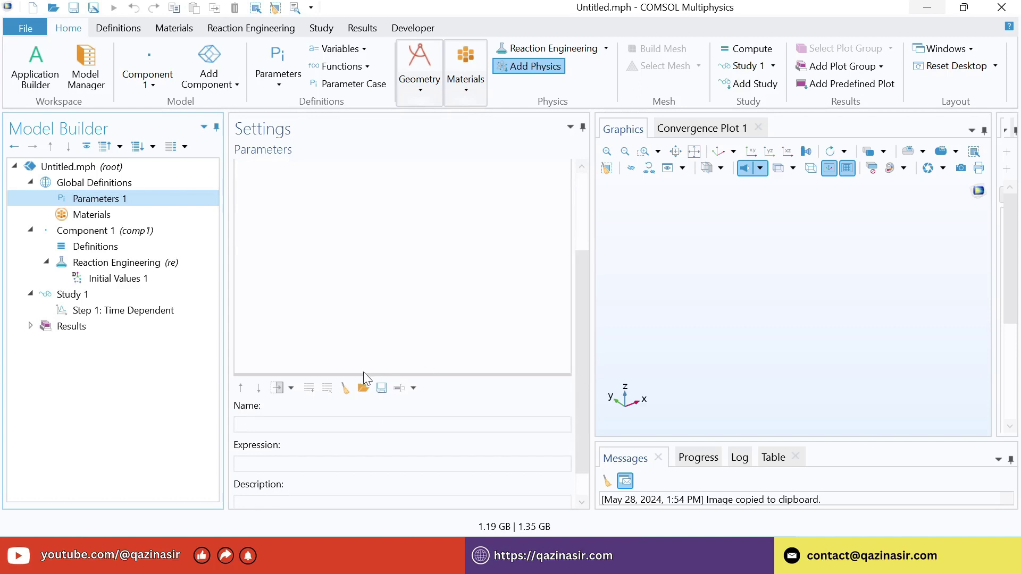
pyautogui.click(364, 388)
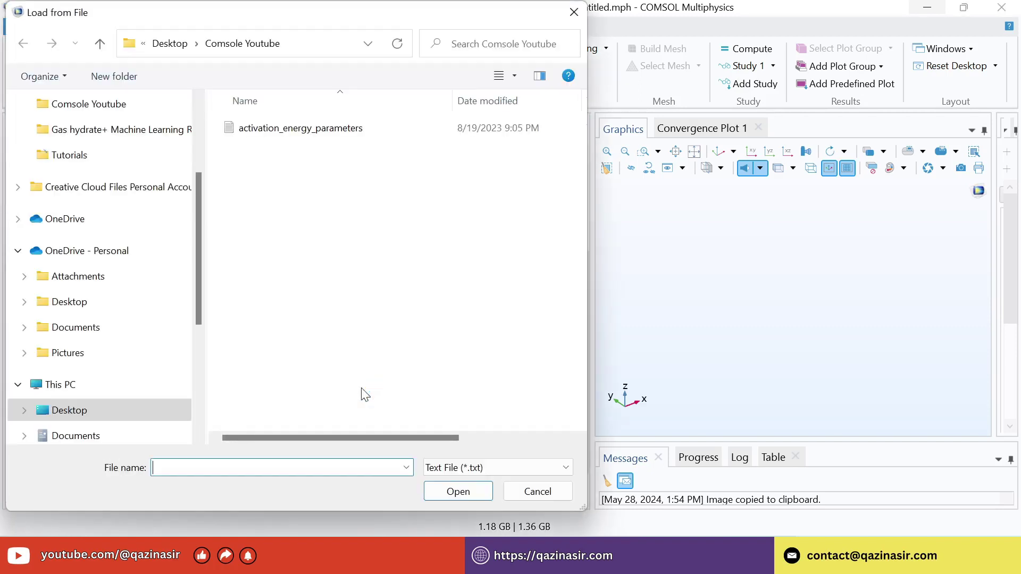
pyautogui.click(268, 133)
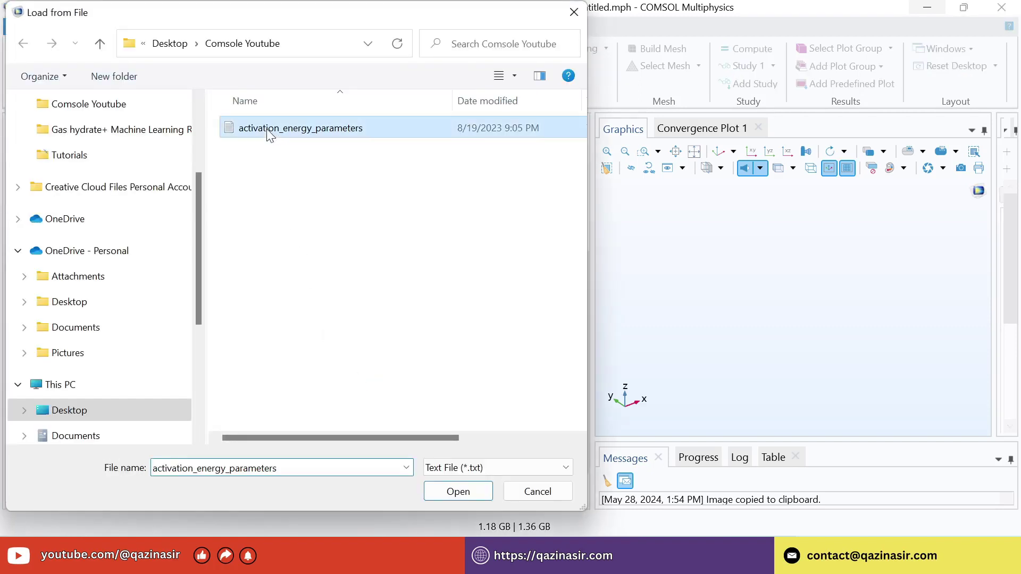
pyautogui.click(458, 490)
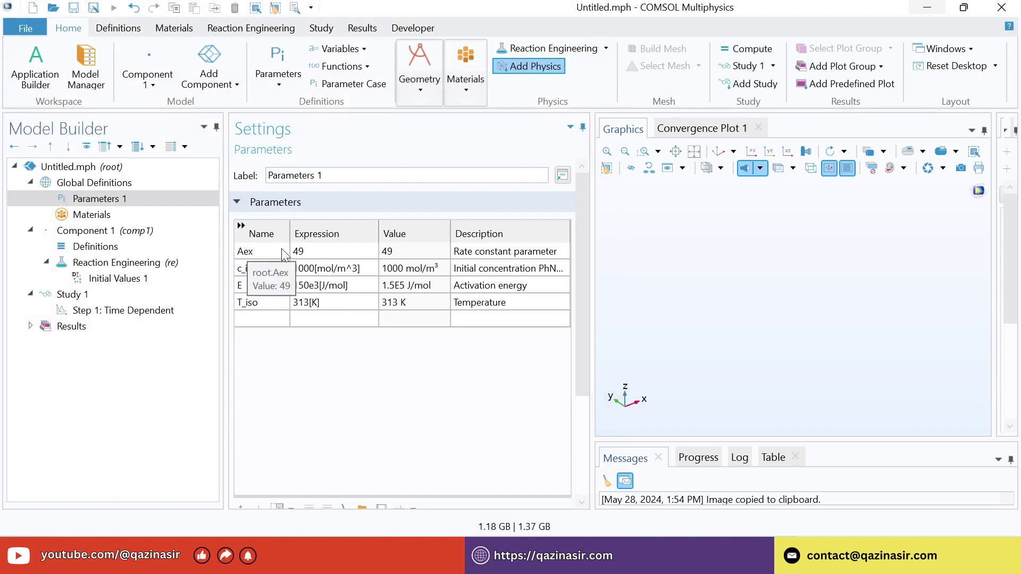
# - Examine the names, expressions, values and descriptions of the loaded parameters Aex, c_init_PhN2Cl, E and T_iso
pyautogui.click(302, 250)
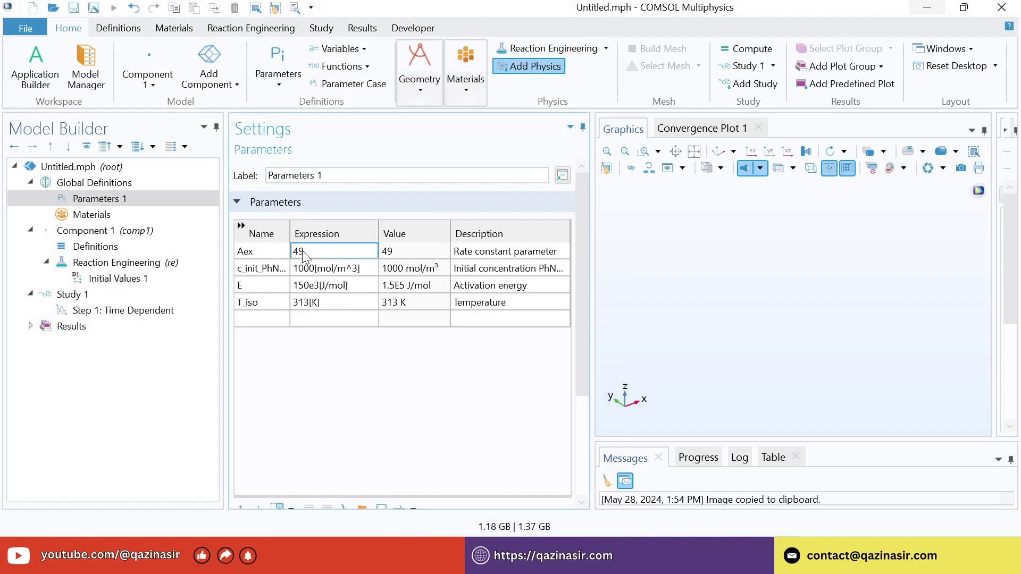
pyautogui.click(400, 254)
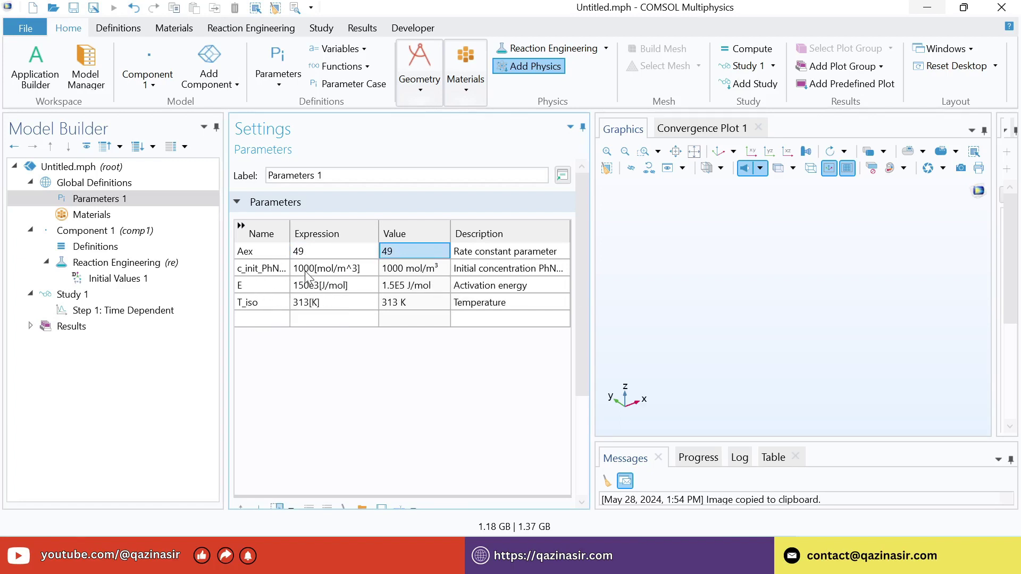
pyautogui.press('Down')
pyautogui.press('Left')
pyautogui.click(263, 272)
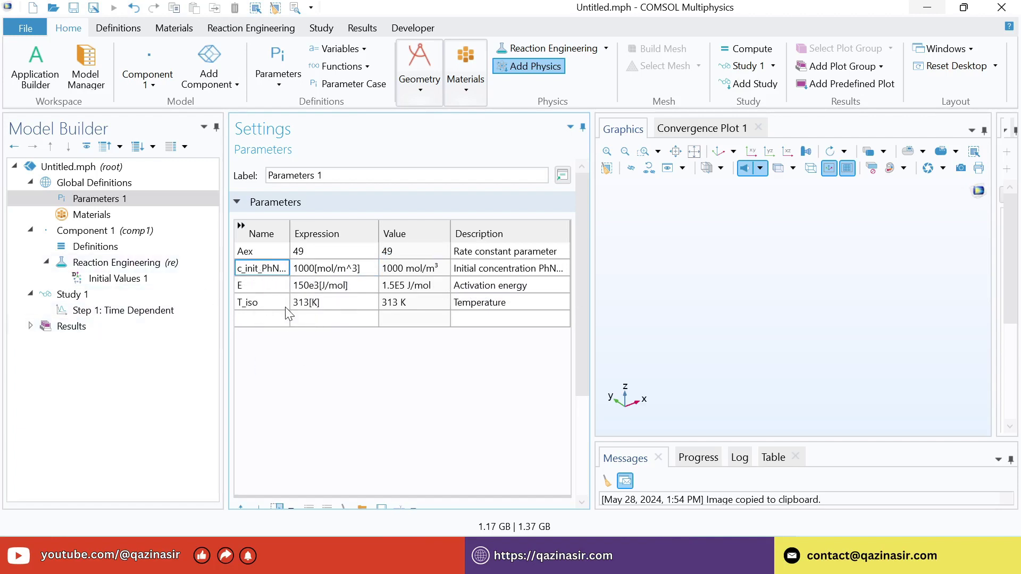
pyautogui.click(254, 253)
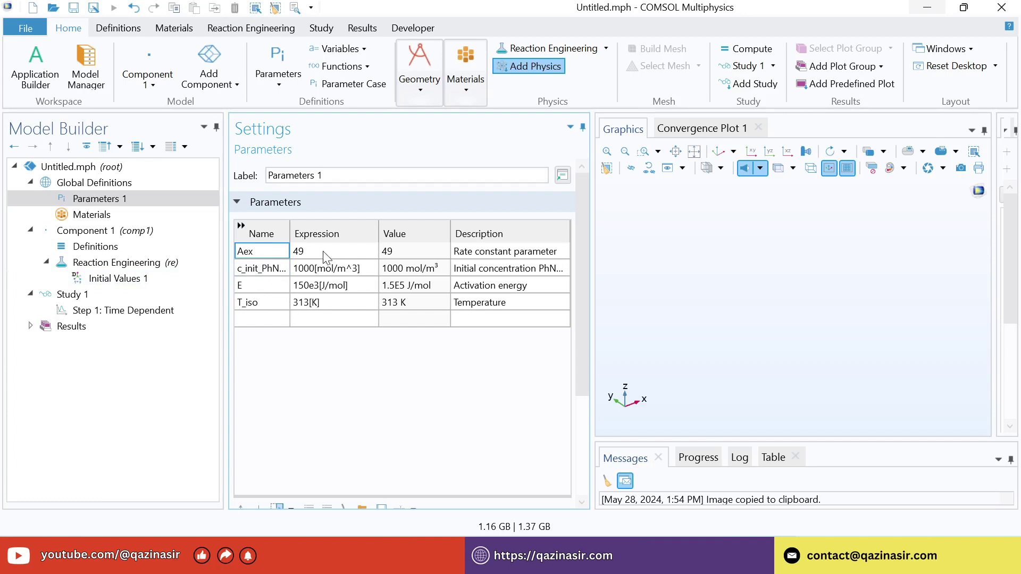
pyautogui.click(261, 292)
pyautogui.click(316, 296)
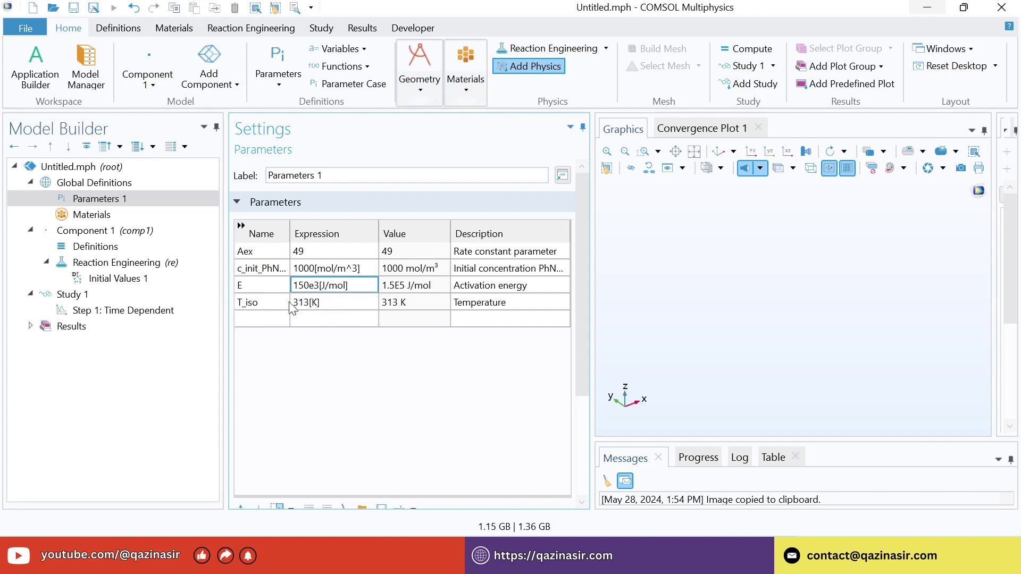
pyautogui.click(473, 306)
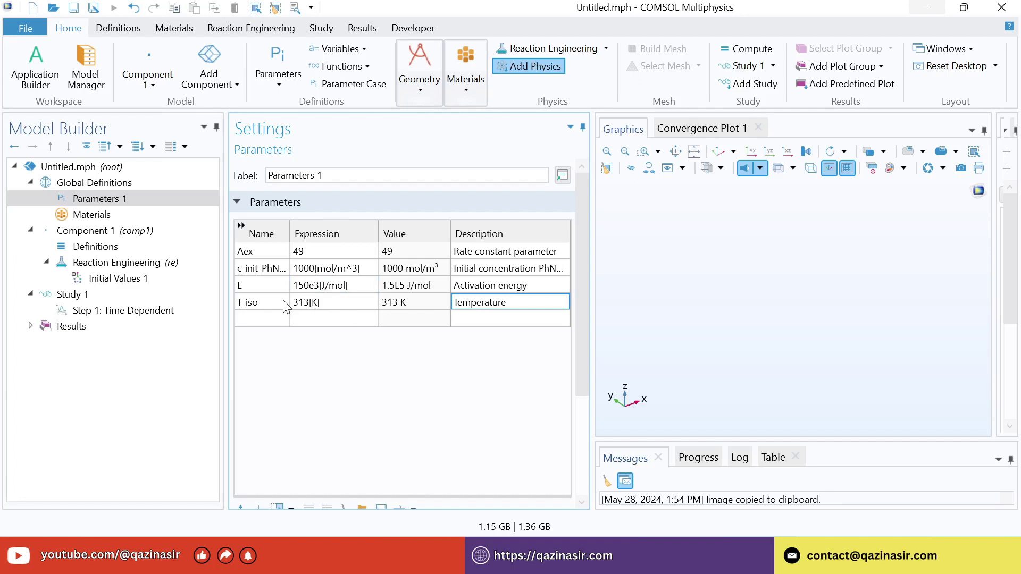
pyautogui.click(312, 303)
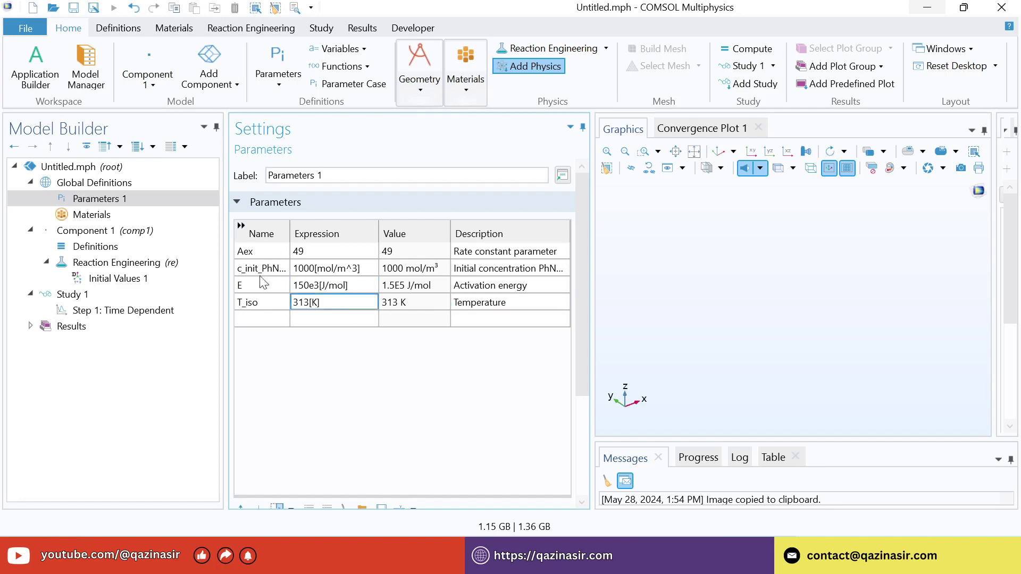
pyautogui.click(268, 306)
pyautogui.click(263, 287)
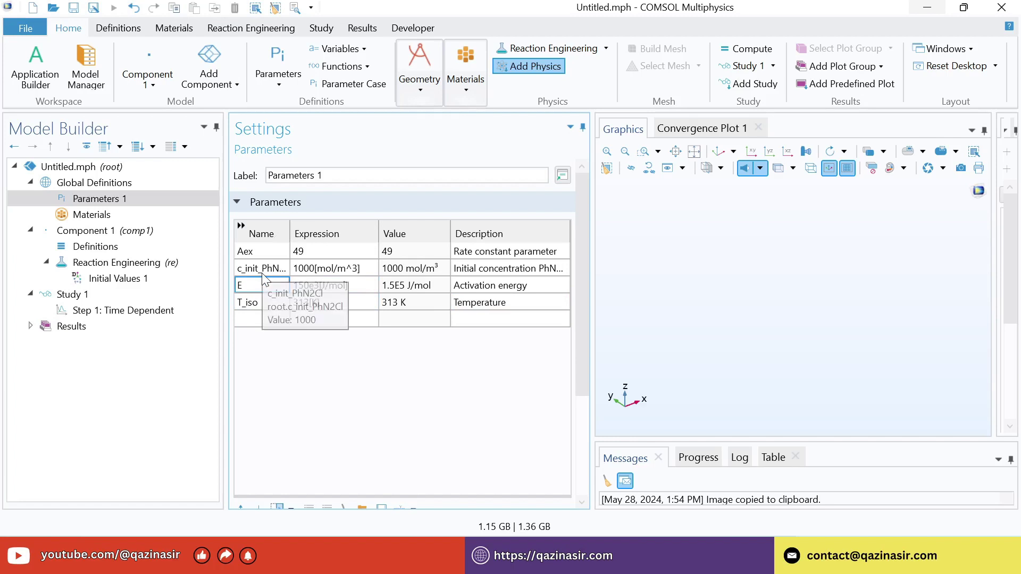
pyautogui.click(262, 267)
pyautogui.click(247, 255)
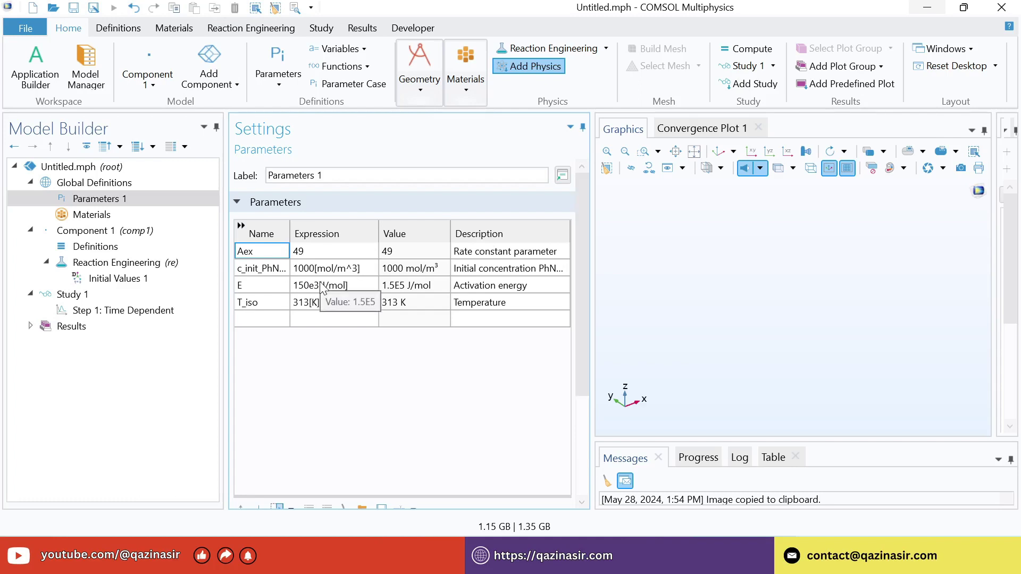
# - Add a reaction to the Reaction Engineering interface and apply the formula PhN2Cl=>PhCl+N2
pyautogui.click(249, 31)
pyautogui.click(181, 87)
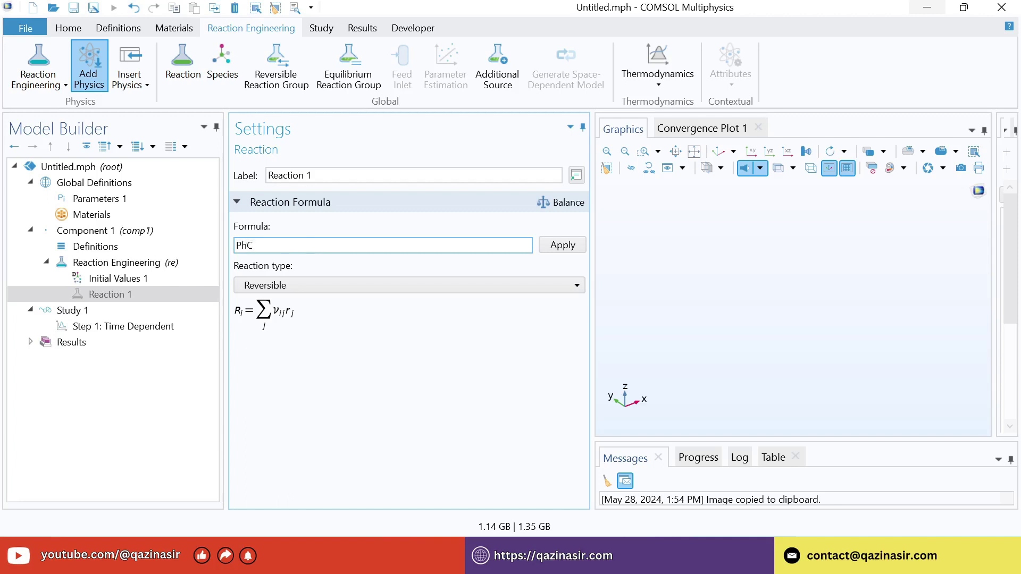
pyautogui.write('2')
pyautogui.write('Cl=>PhCl+N2')
pyautogui.click(563, 245)
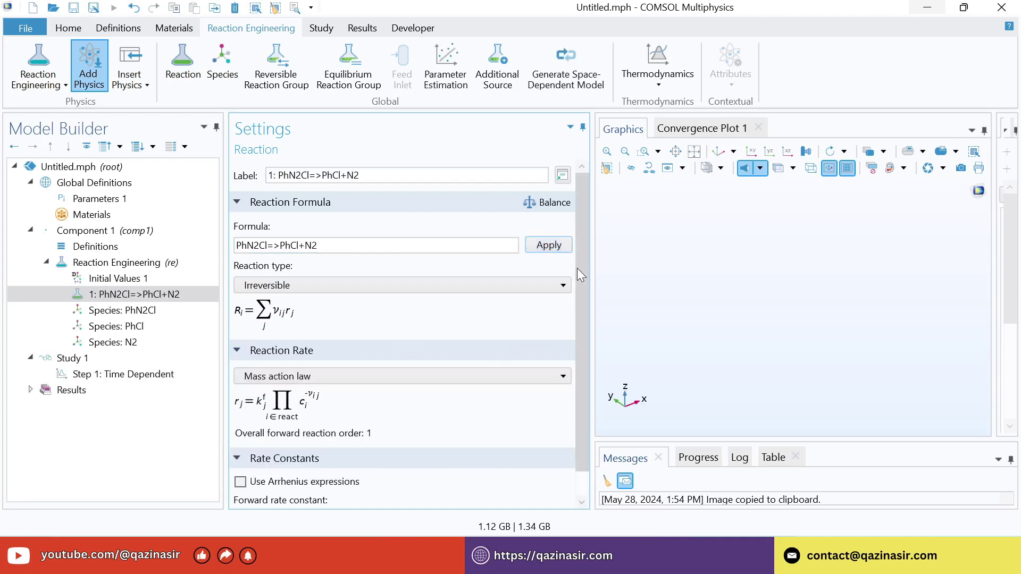
pyautogui.scroll(-1, 577, 263)
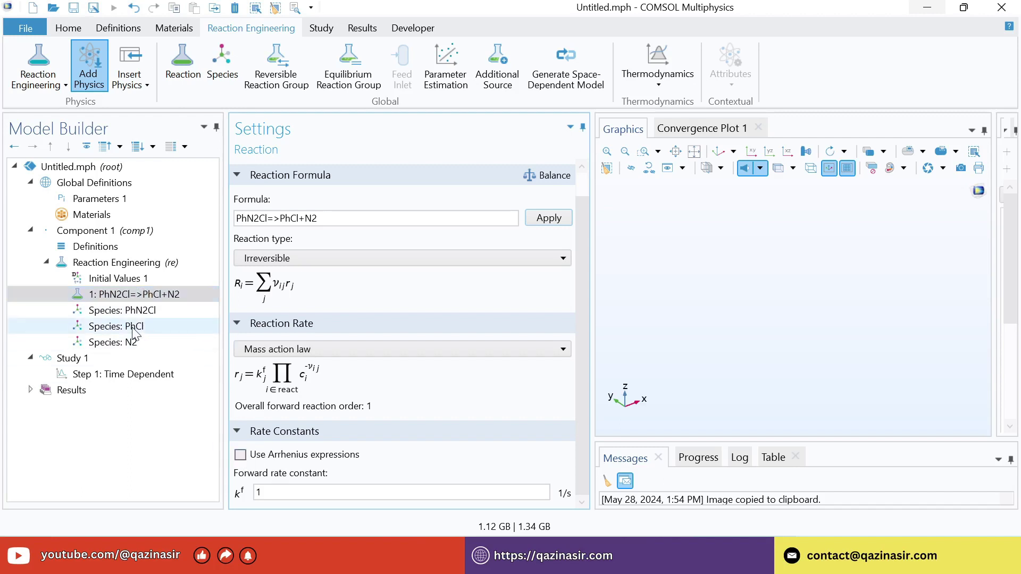
# - Copy the parameter name c_init_PhN2Cl from Parameters 1 and set it as the initial concentration of species PhN2Cl
pyautogui.click(110, 280)
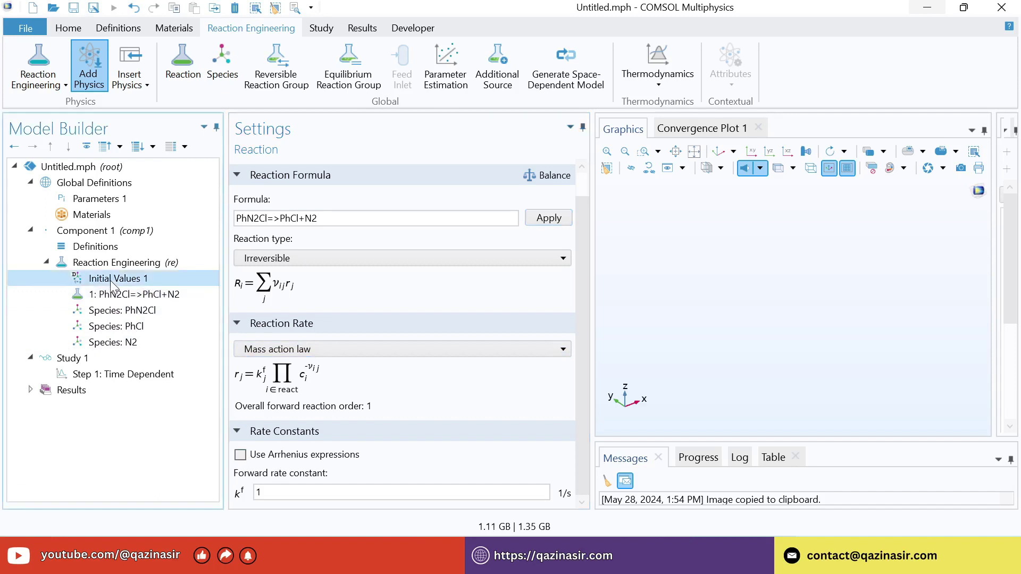
pyautogui.click(99, 200)
pyautogui.doubleClick(252, 269)
pyautogui.doubleClick(254, 269)
pyautogui.hotkey('ctrl', 'c')
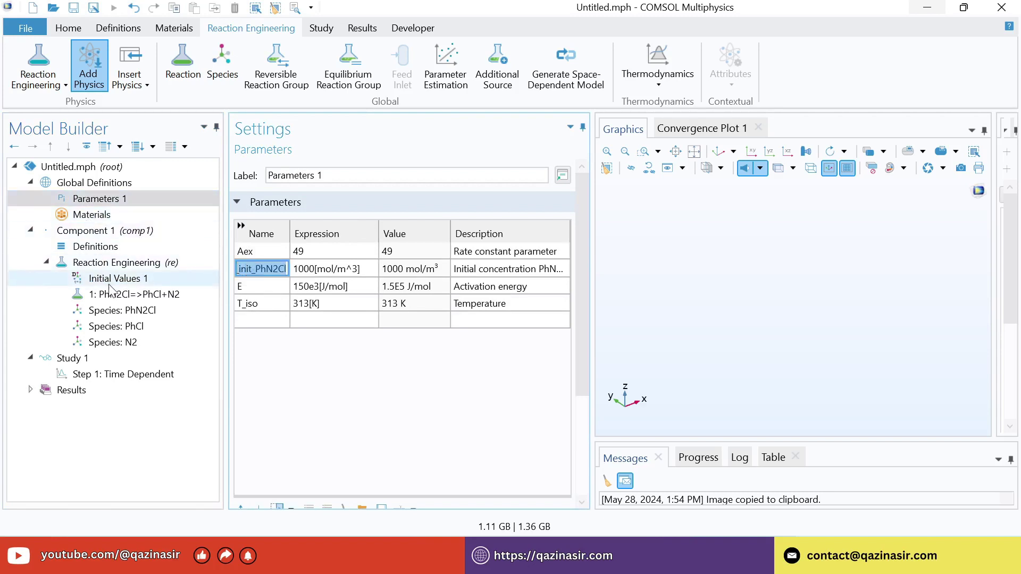
pyautogui.click(127, 280)
pyautogui.doubleClick(374, 287)
pyautogui.hotkey('ctrl', 'v')
pyautogui.press('Return')
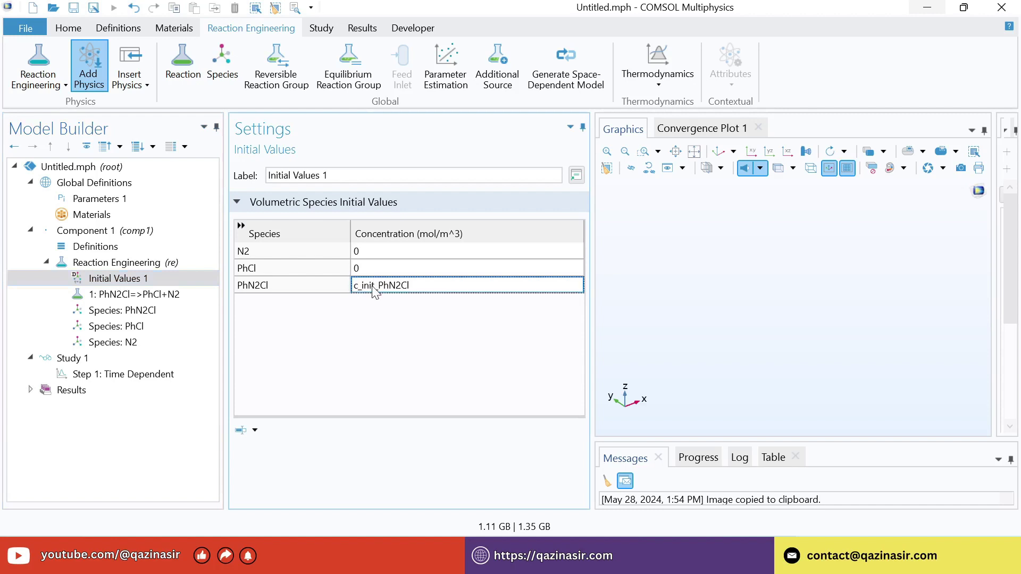
# - Add a Parameter Estimation feature and choose Aex as its first parameter with an initial value of 49
pyautogui.moveTo(374, 291)
pyautogui.click(446, 69)
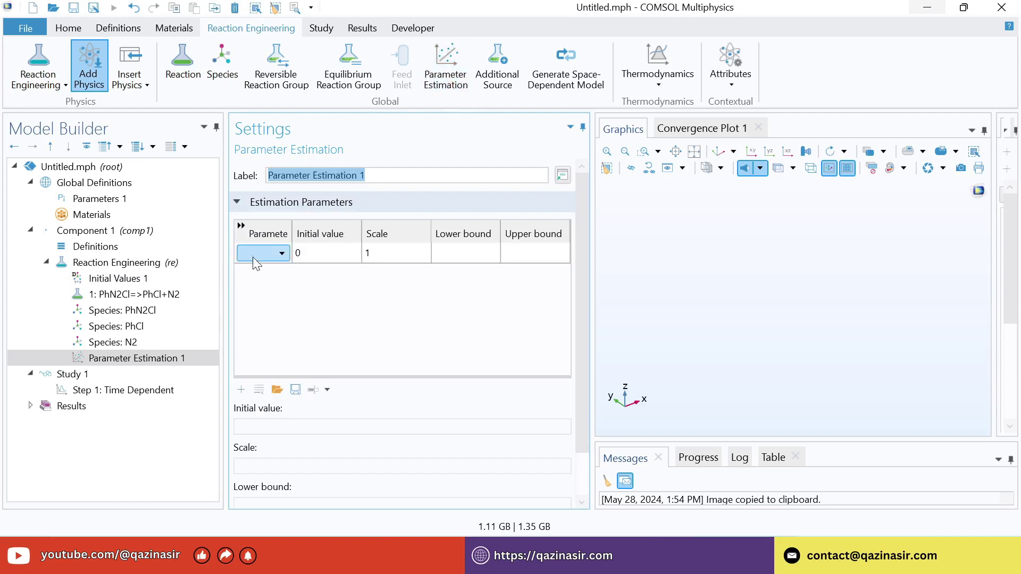
pyautogui.click(282, 257)
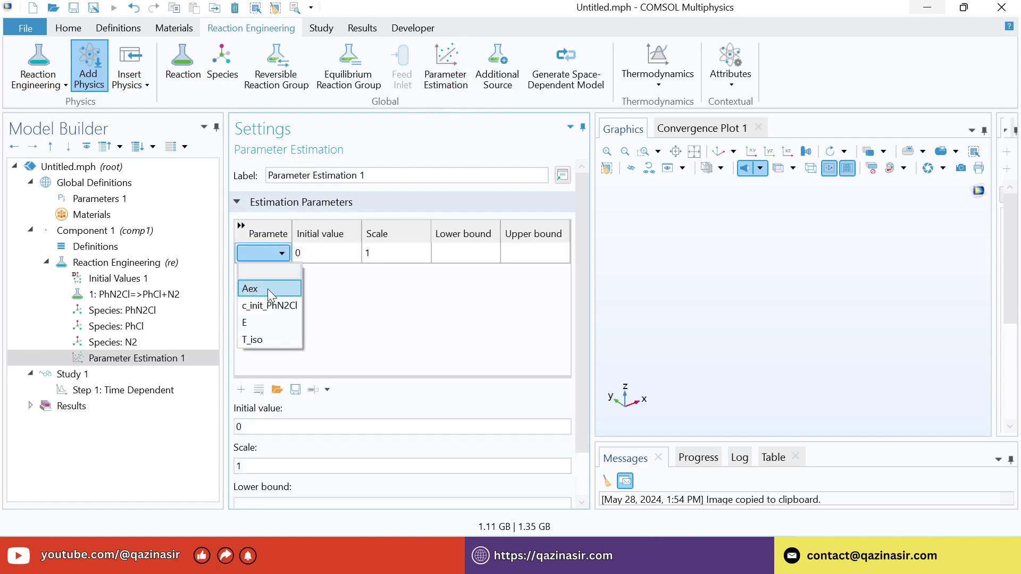
pyautogui.click(267, 288)
pyautogui.click(319, 258)
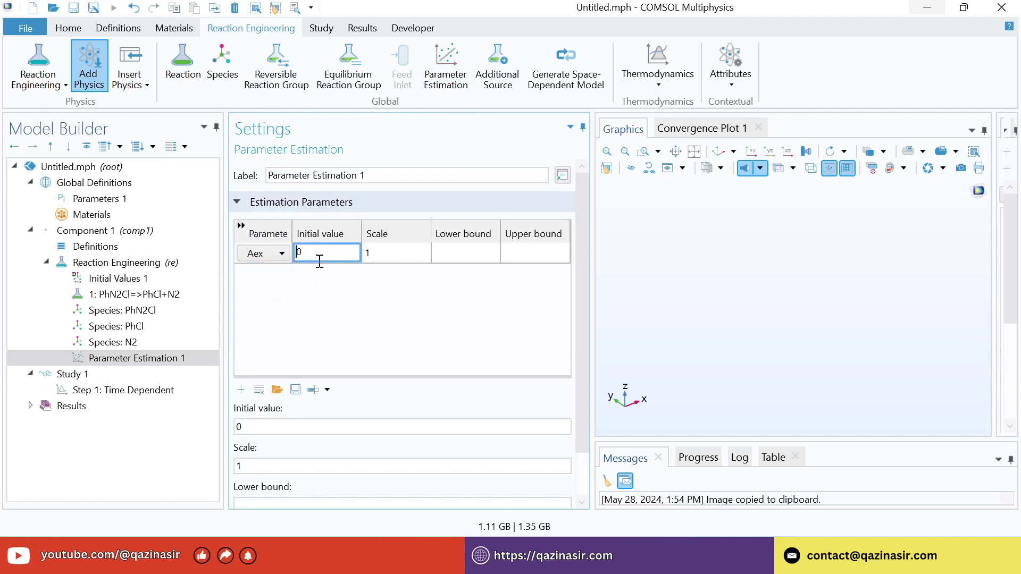
pyautogui.doubleClick(319, 258)
pyautogui.write('49')
# - Add E as a second estimation parameter with initial value 150e3[J/mol], and attach an Experiment to the parameter estimation
pyautogui.click(242, 392)
pyautogui.click(282, 275)
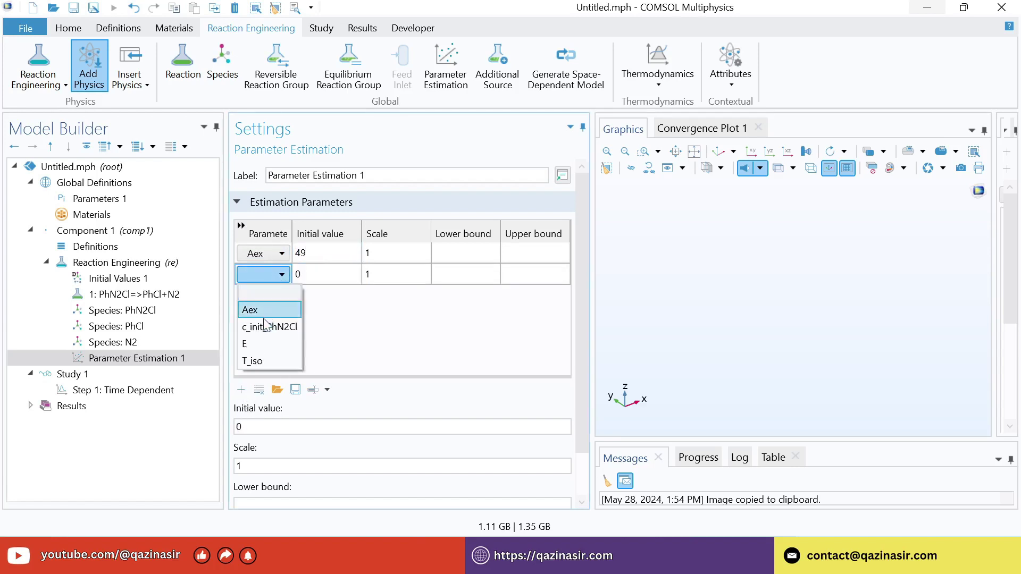
pyautogui.click(255, 344)
pyautogui.click(319, 270)
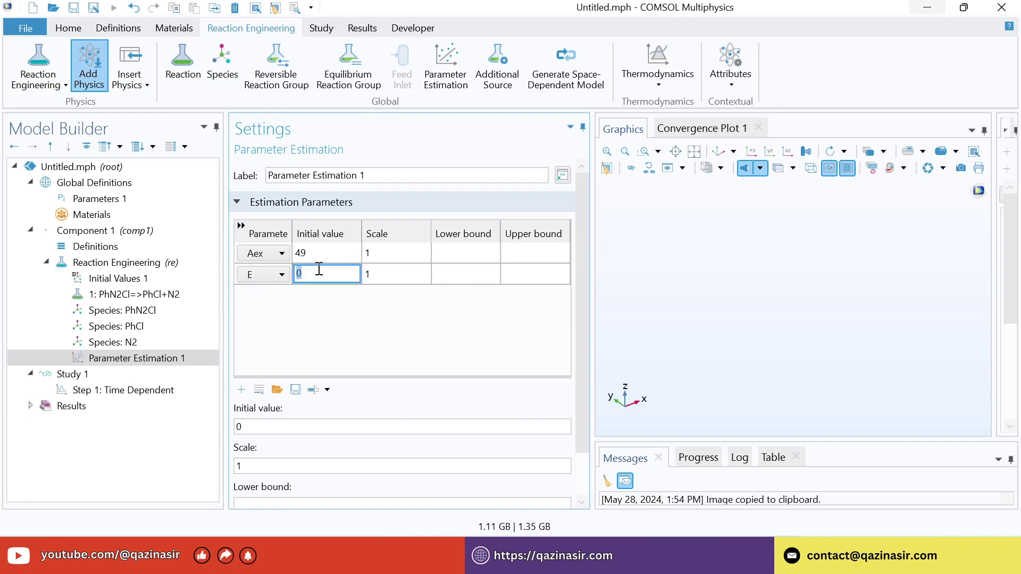
pyautogui.write('150e3[J/mol]')
pyautogui.press('Return')
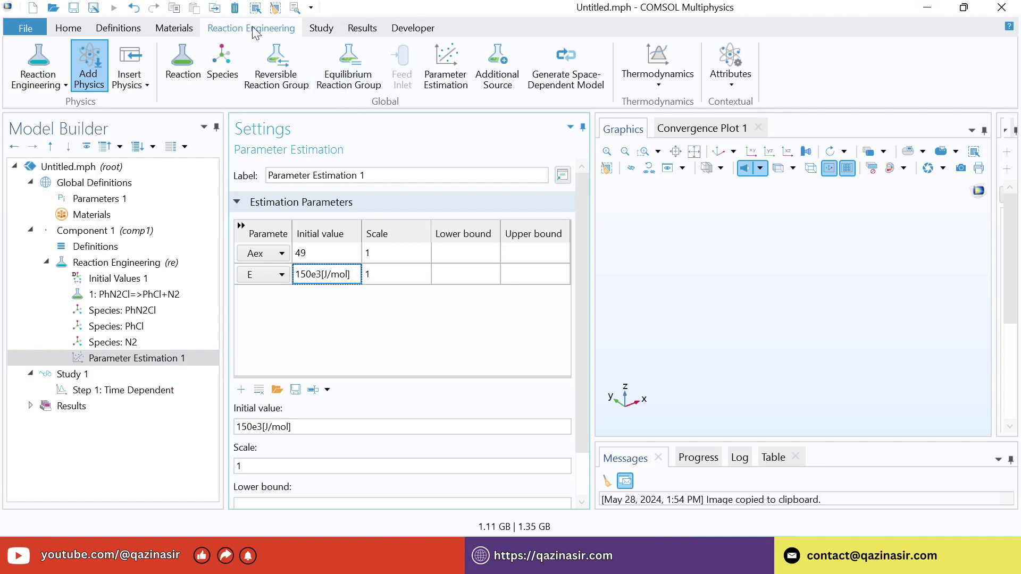
pyautogui.click(733, 80)
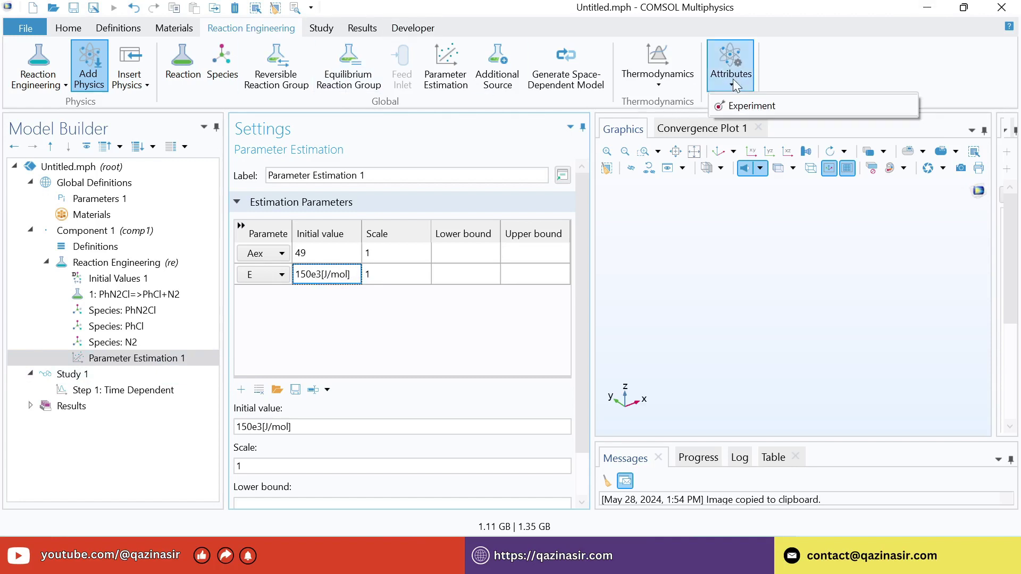
pyautogui.click(745, 106)
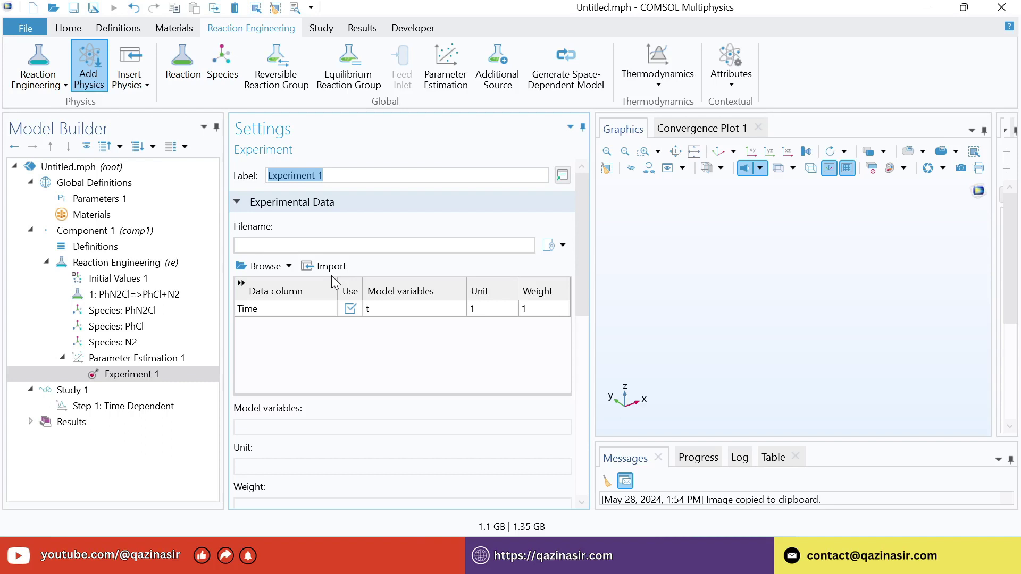
# - Open activation_energy_experiment313K from the desktop folder Comsole Youtube in Excel, examine its time and concentration data, and close the file
pyautogui.moveTo(310, 564)
pyautogui.click(928, 7)
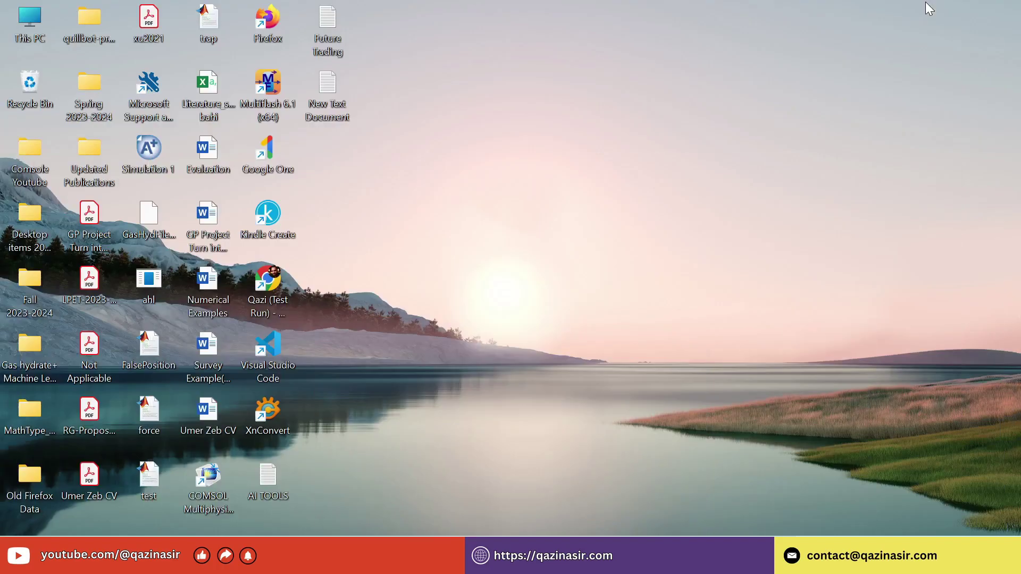
pyautogui.doubleClick(36, 167)
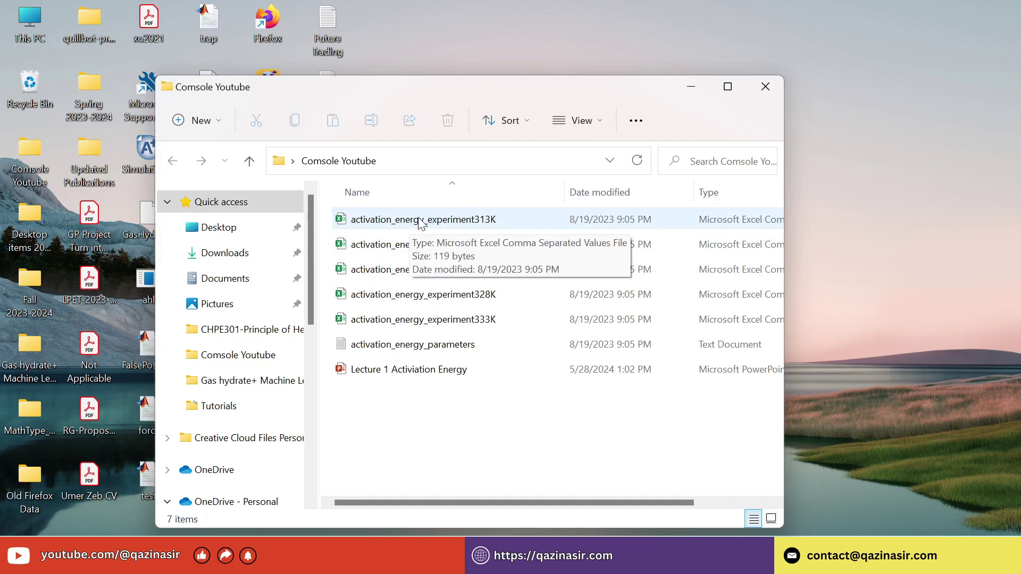
pyautogui.doubleClick(400, 222)
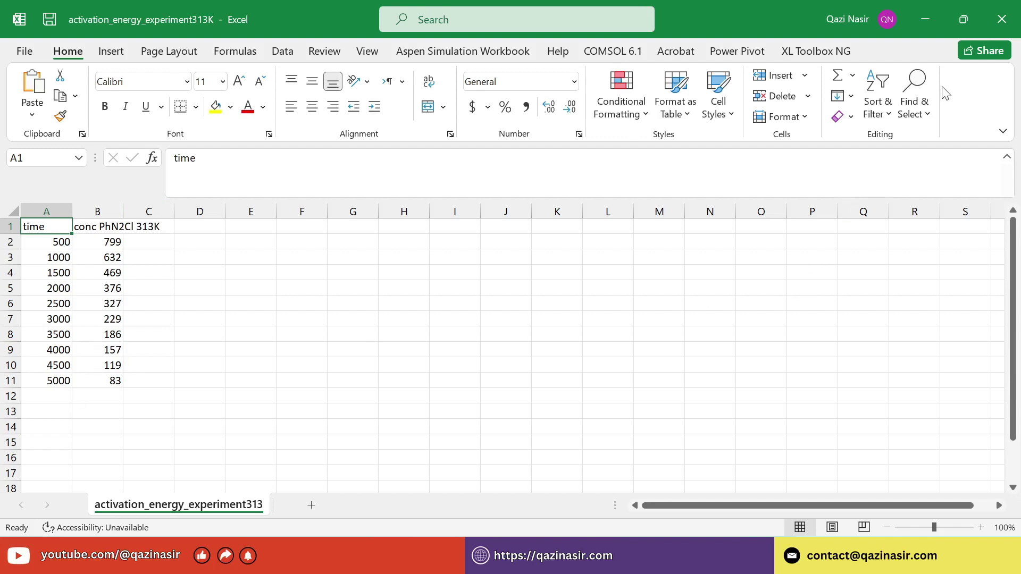
pyautogui.click(1005, 21)
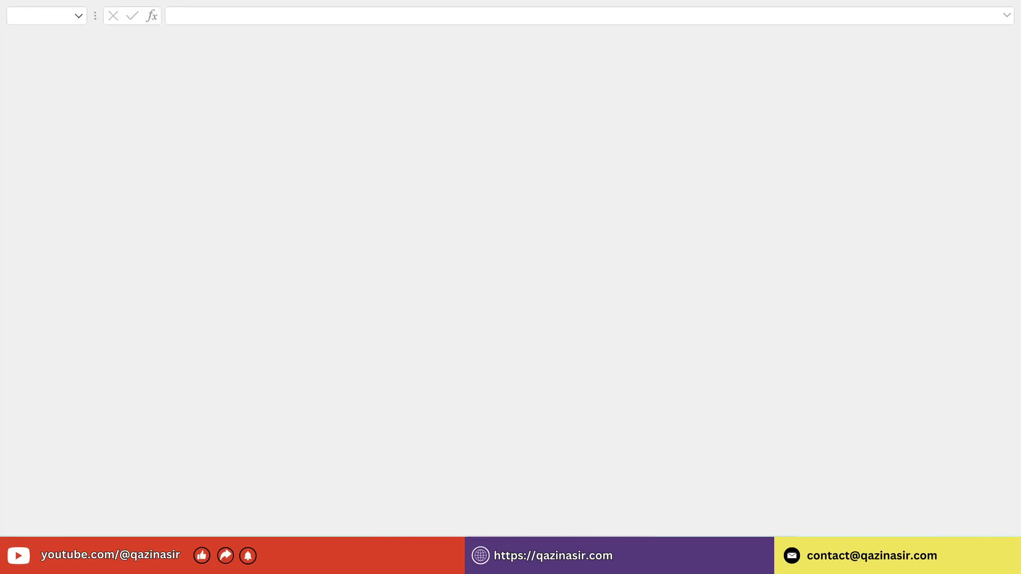
# - Return to COMSOL and import the data file activation_energy_experiment313K into Experiment 1
pyautogui.moveTo(520, 561)
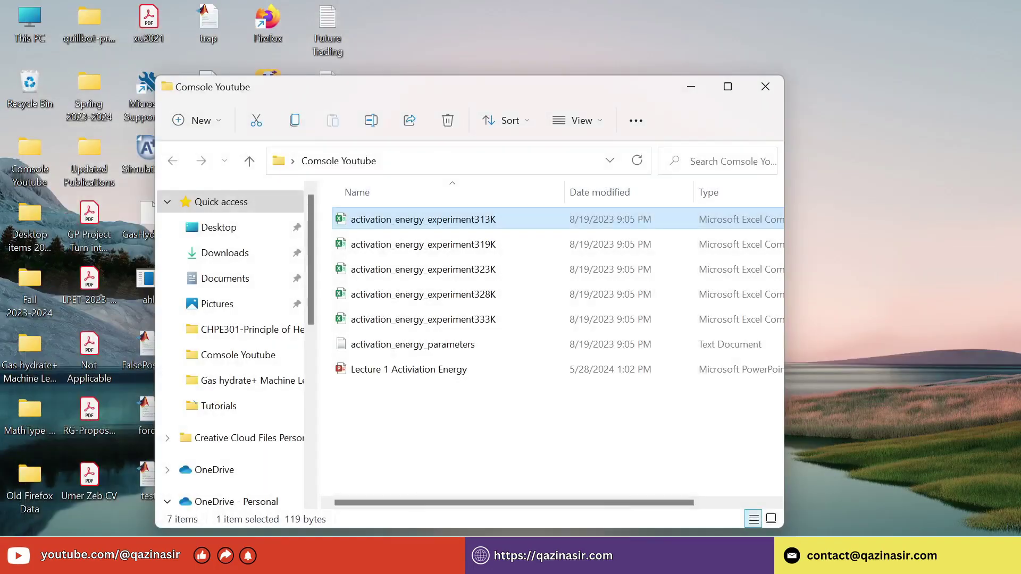
pyautogui.click(521, 561)
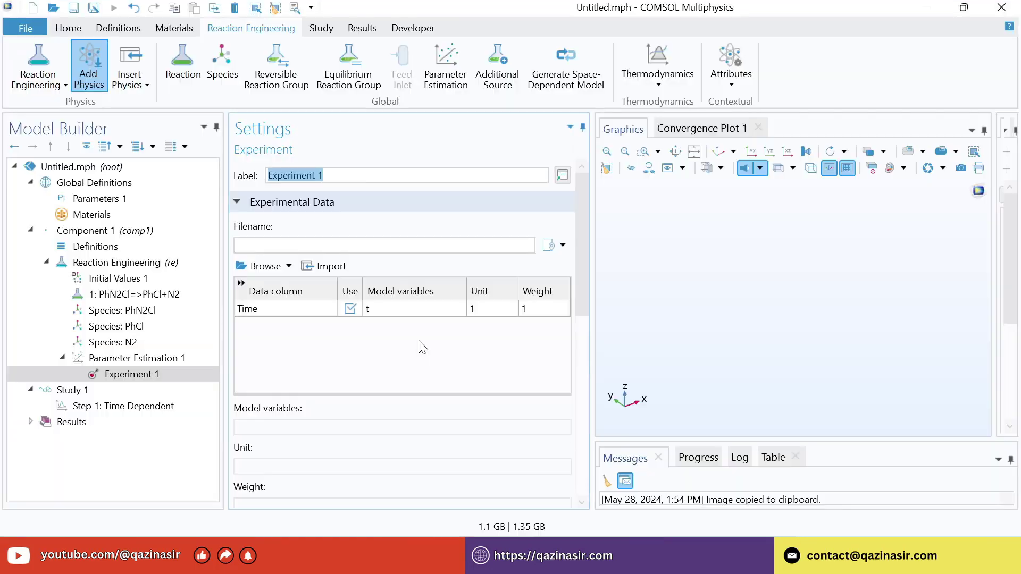
pyautogui.click(165, 374)
pyautogui.click(255, 268)
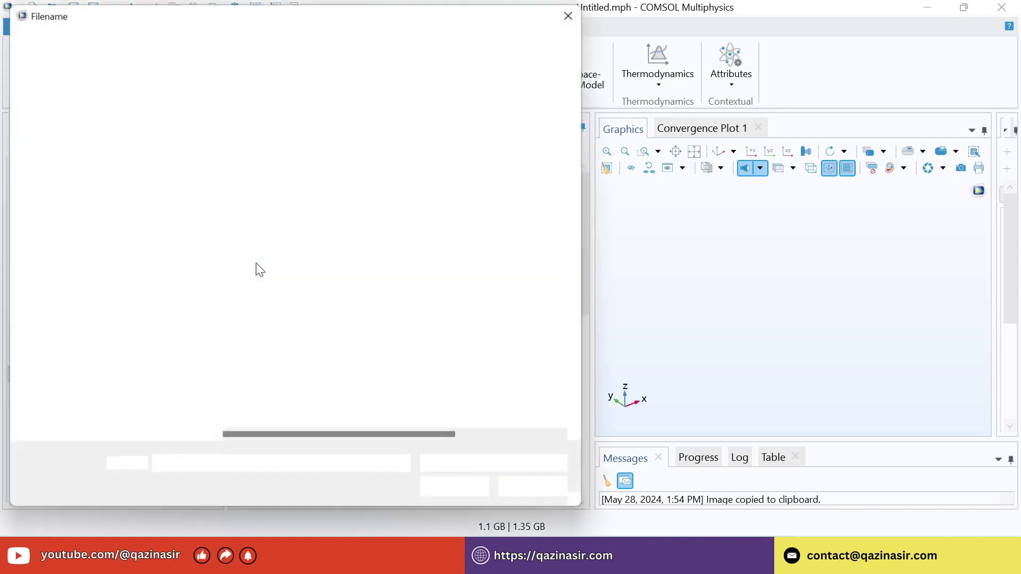
pyautogui.doubleClick(346, 130)
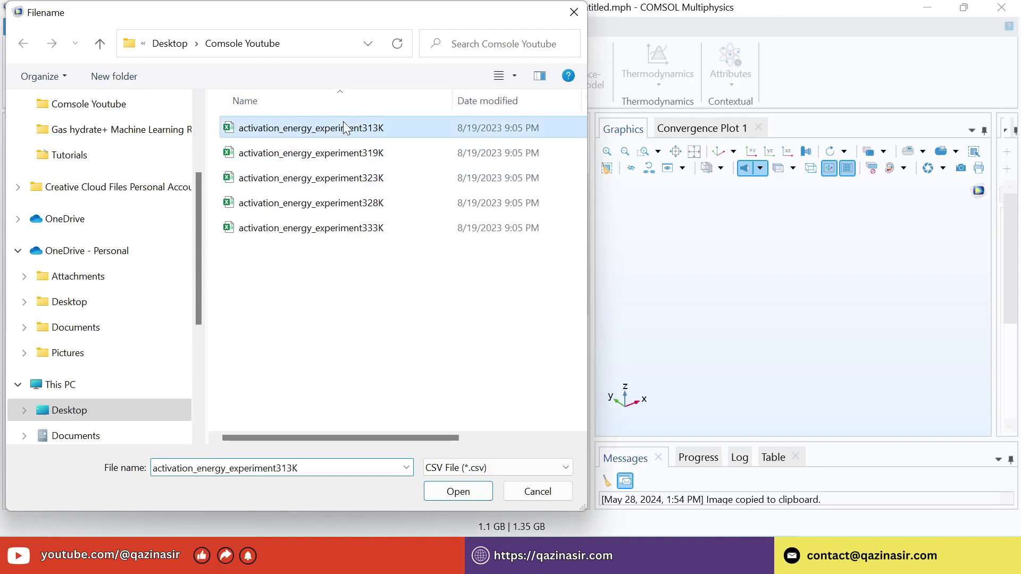
pyautogui.click(319, 266)
# - Assign the model variable c_PhN2Cl to the conc PhN2Cl 313K data column of Experiment 1
pyautogui.click(392, 326)
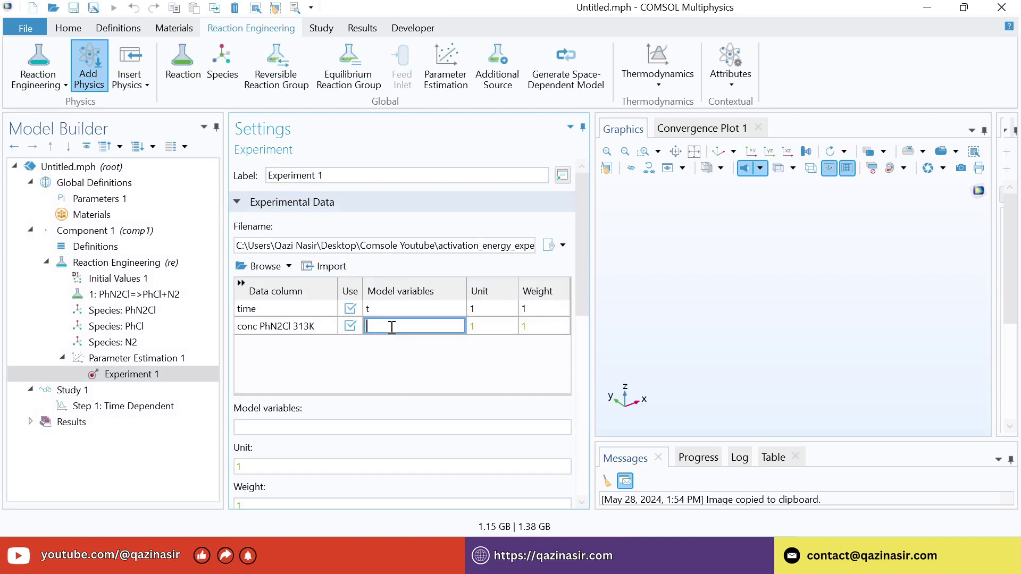
pyautogui.write('c_PhN2Cl')
pyautogui.hotkey('ctrl', 'a')
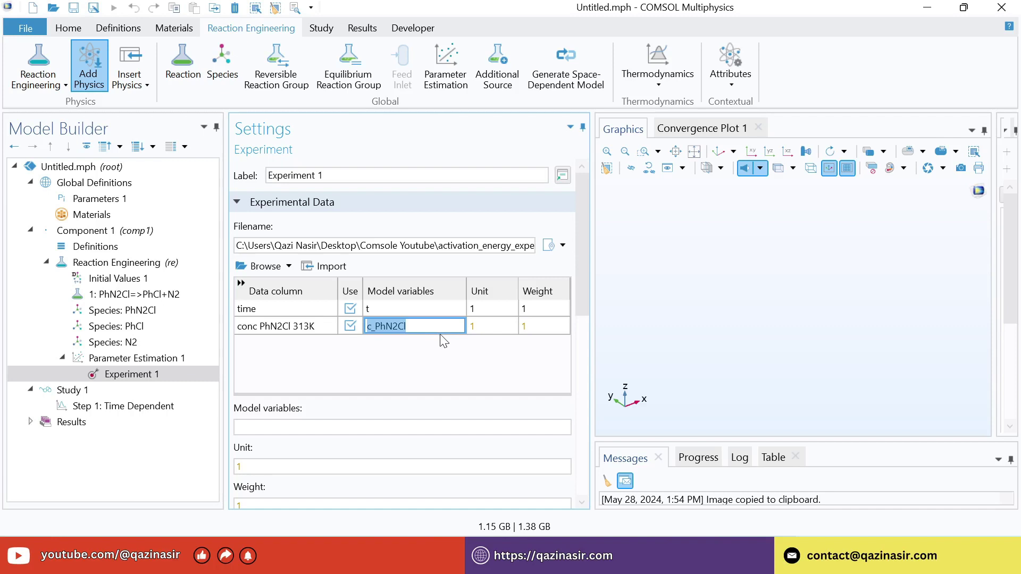
pyautogui.press('Return')
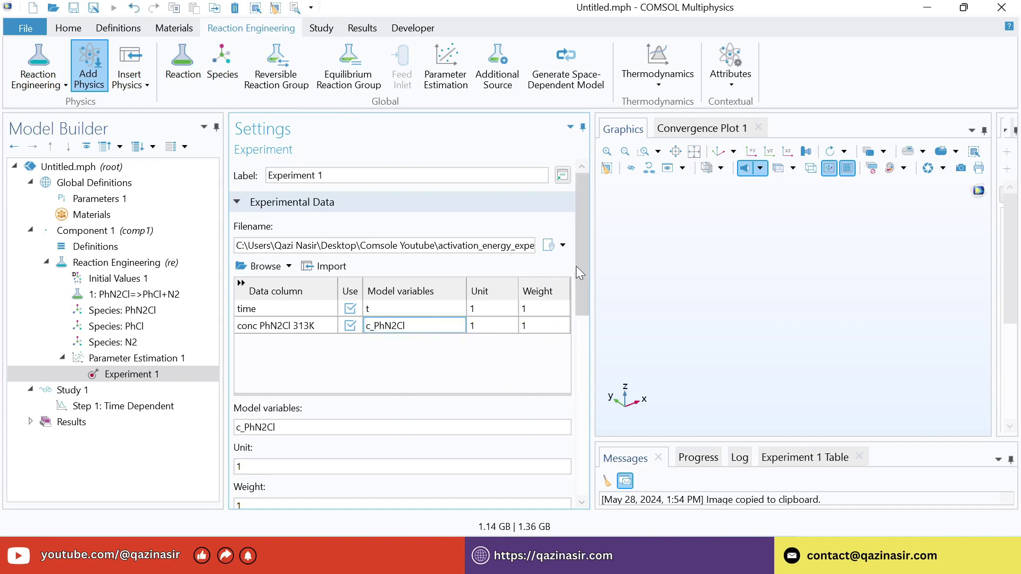
# - Add T_iso as an experimental parameter of Experiment 1 with the expression 313
pyautogui.moveTo(577, 259); pyautogui.dragTo(583, 376)
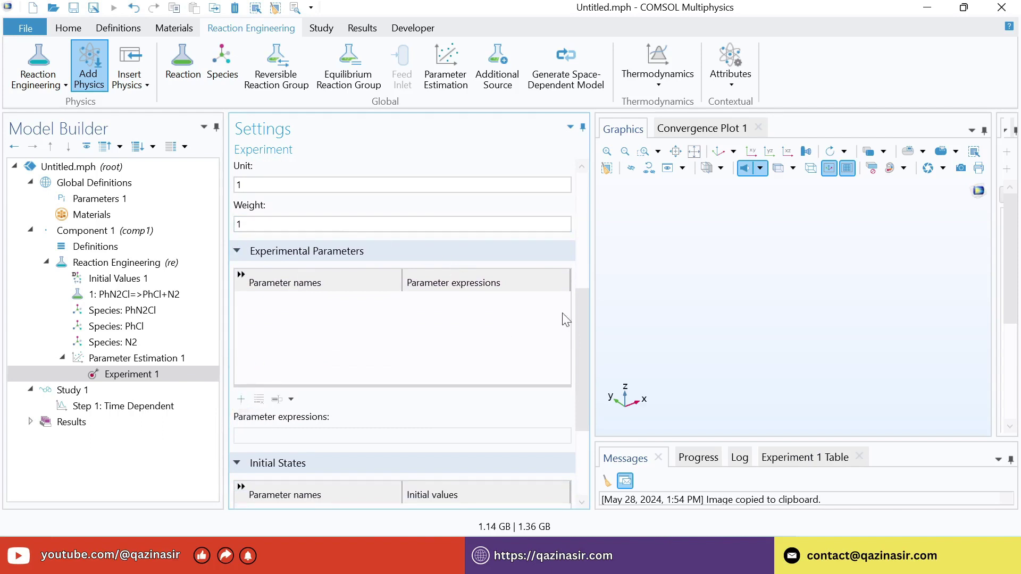
pyautogui.moveTo(582, 309); pyautogui.dragTo(581, 340)
pyautogui.click(240, 328)
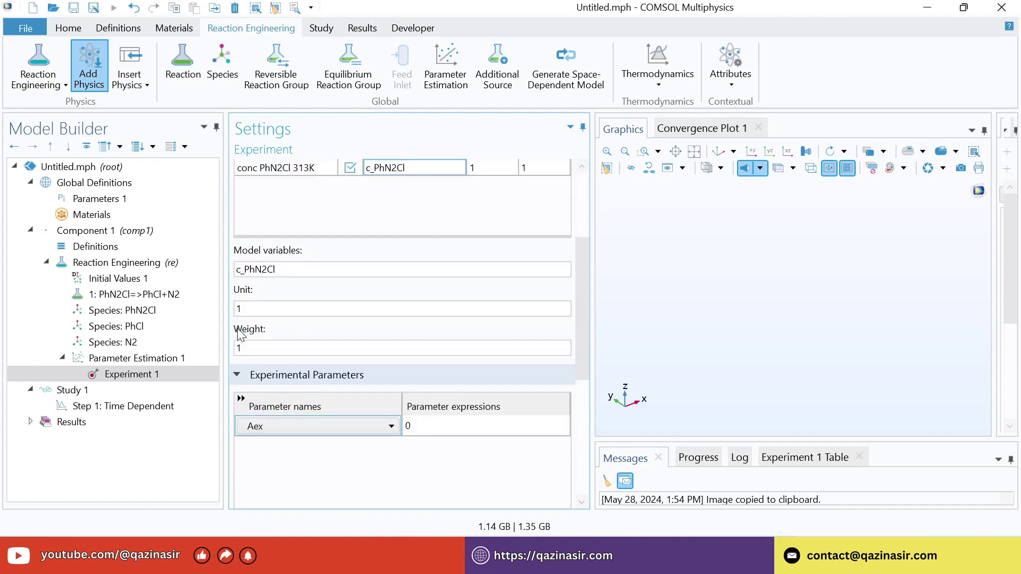
pyautogui.moveTo(582, 302); pyautogui.dragTo(582, 369)
pyautogui.click(392, 246)
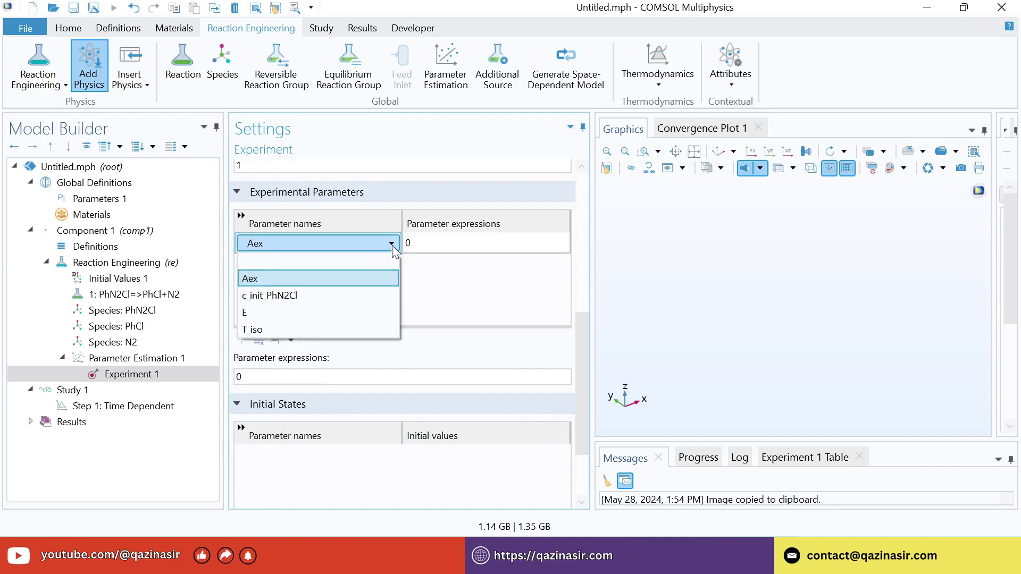
pyautogui.click(260, 330)
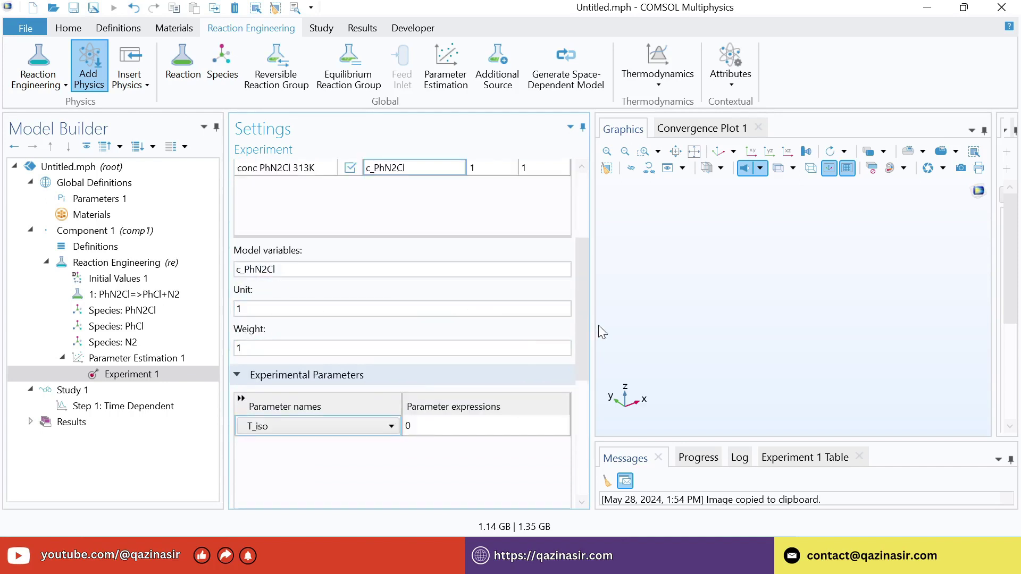
pyautogui.click(452, 426)
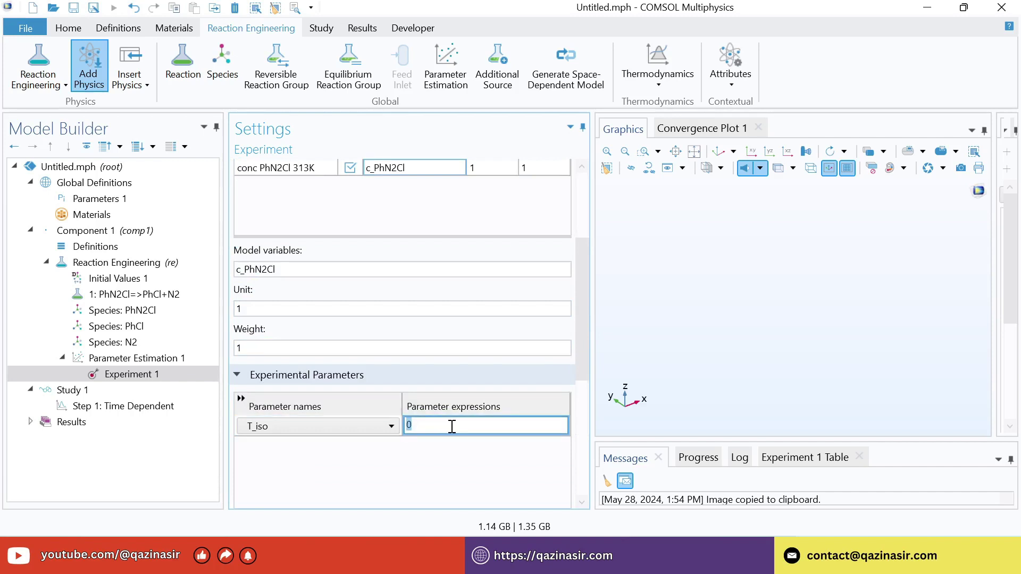
pyautogui.write('313')
pyautogui.press('Return')
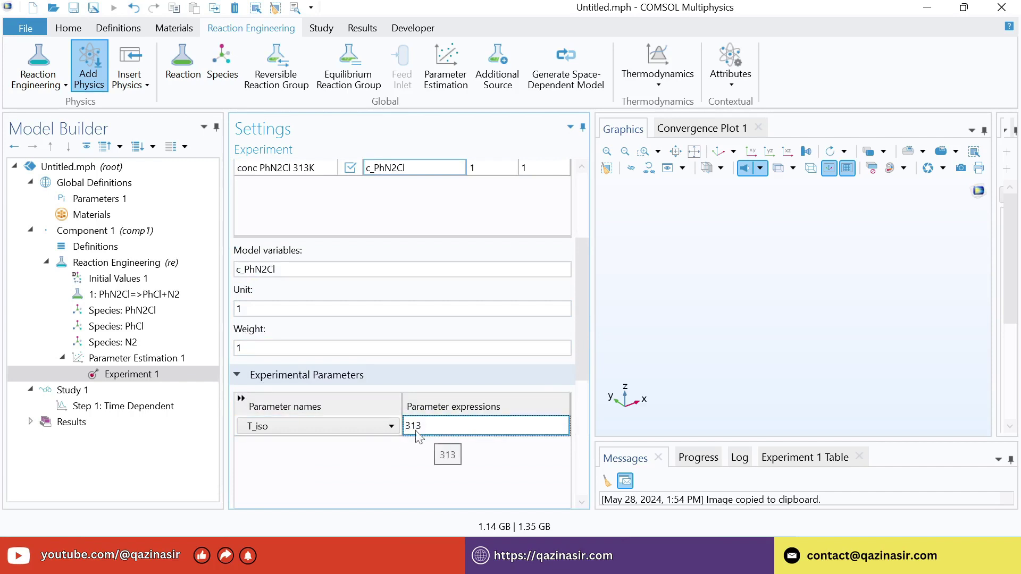
# - Add a second Experiment to the parameter estimation and import activation_energy_experiment319K as its data
pyautogui.moveTo(577, 296); pyautogui.dragTo(585, 213)
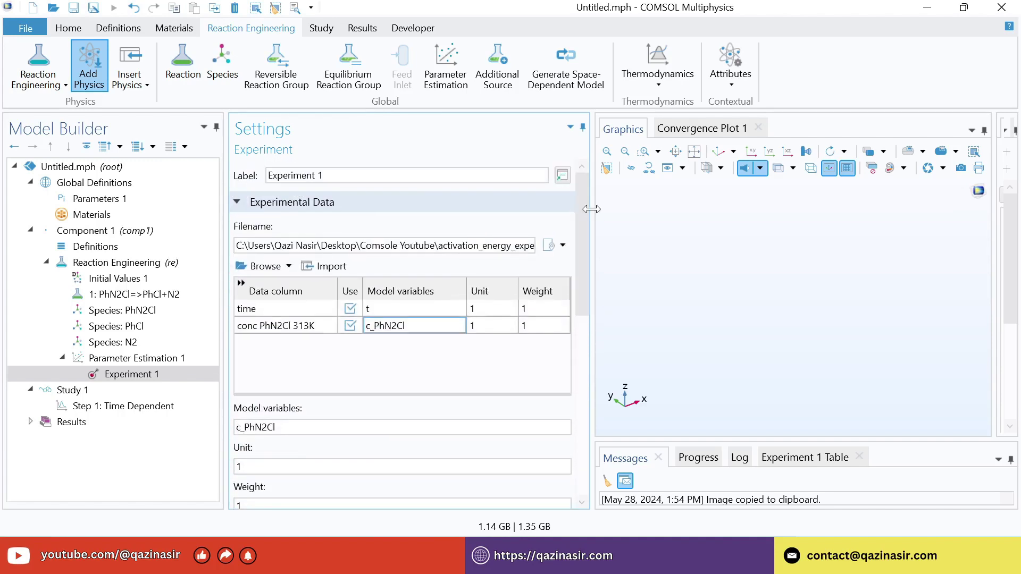
pyautogui.click(738, 86)
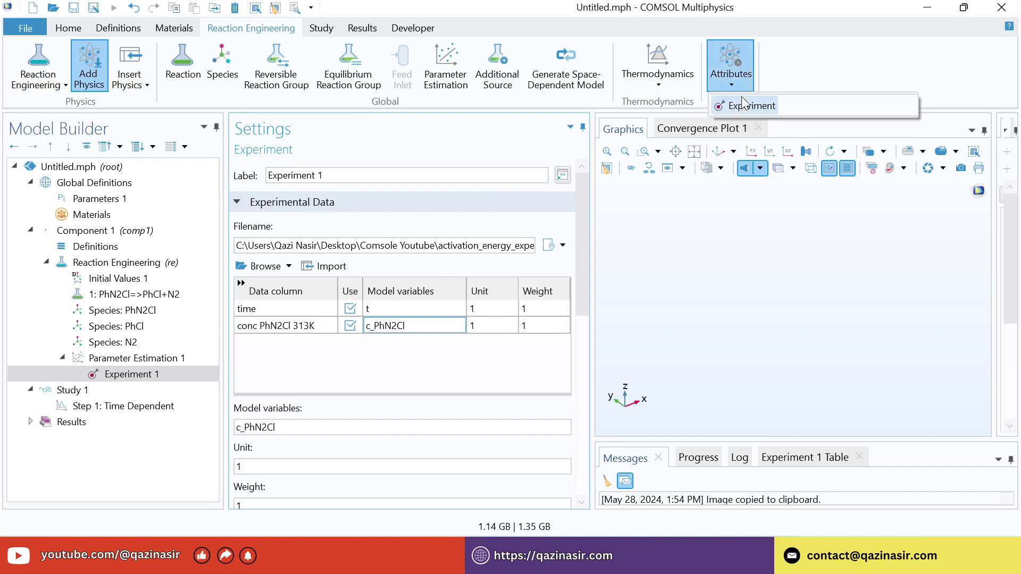
pyautogui.click(748, 105)
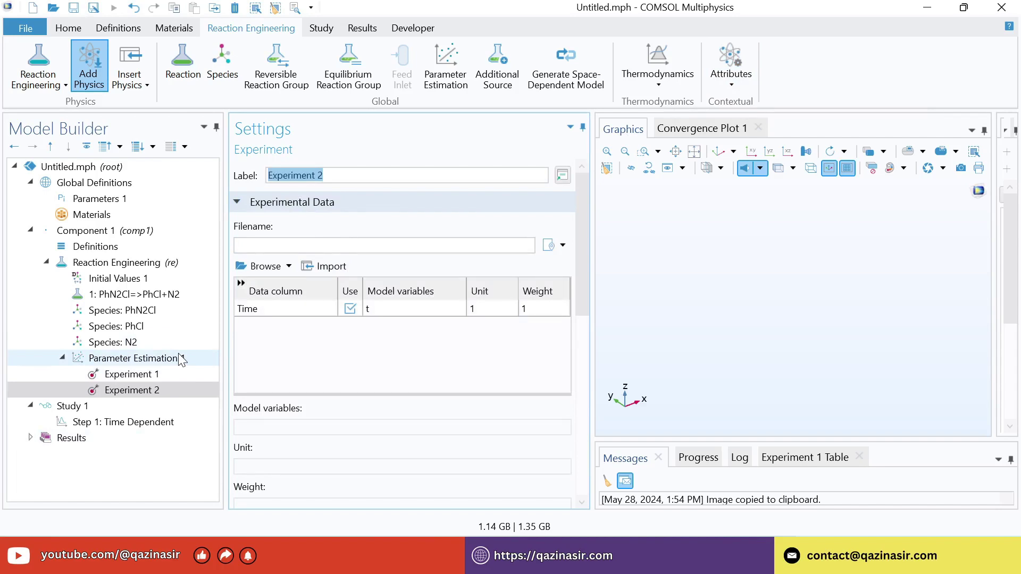
pyautogui.click(266, 267)
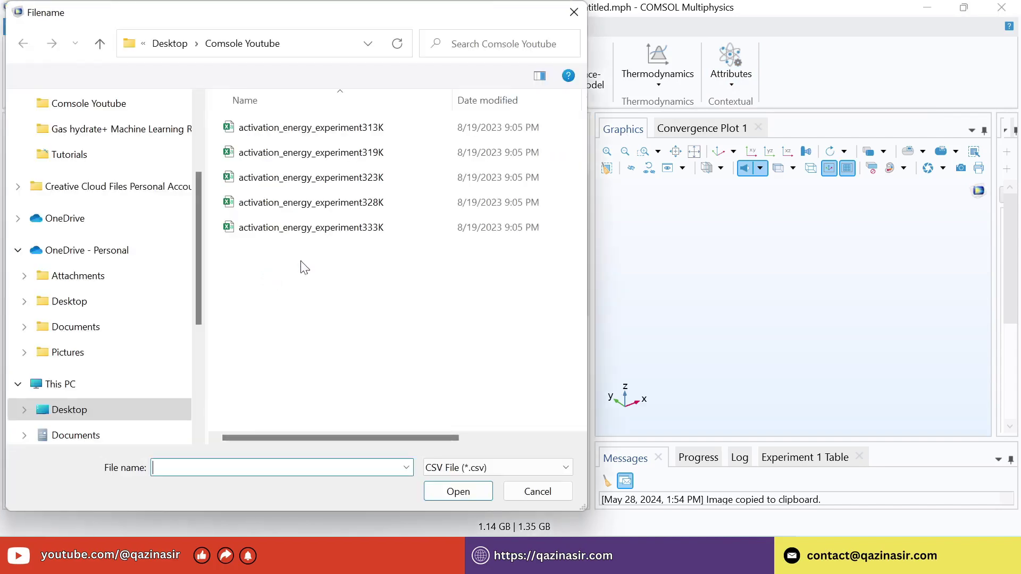
pyautogui.doubleClick(312, 154)
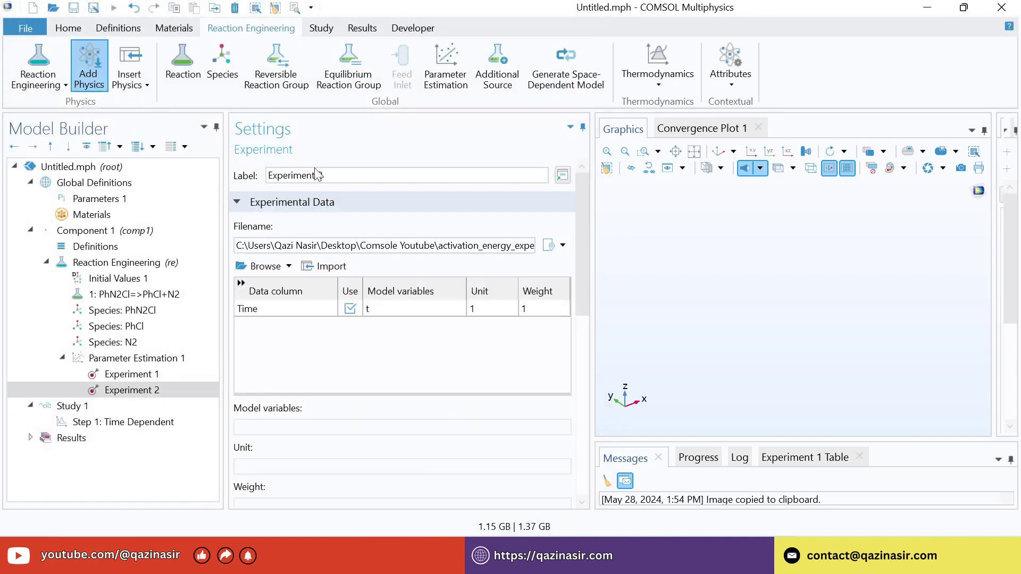
pyautogui.click(315, 269)
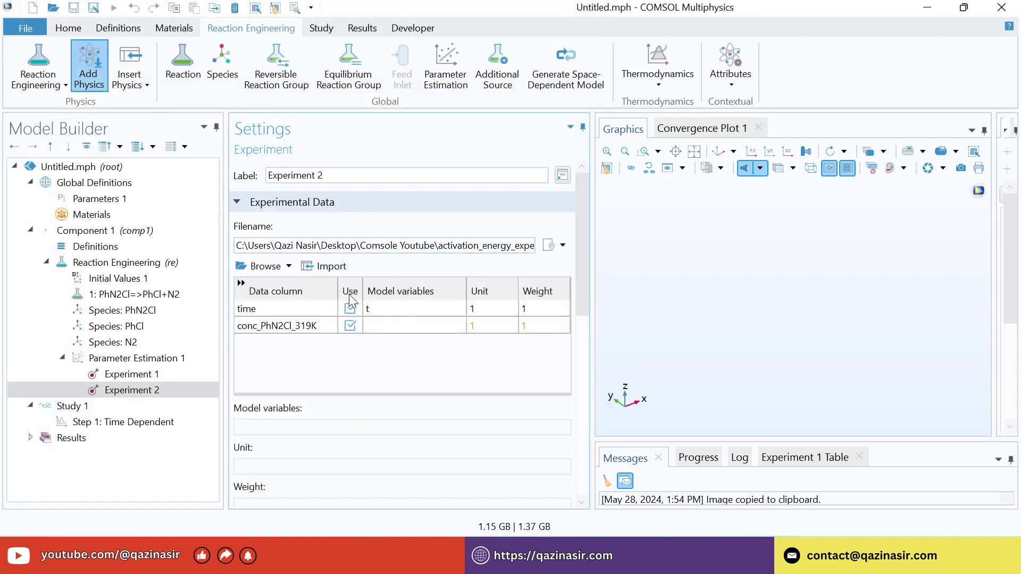
# - Assign the model variable c_PhN2Cl to the conc_PhN2Cl_319K data column of Experiment 2
pyautogui.click(393, 326)
pyautogui.write('c_PhN2Cl')
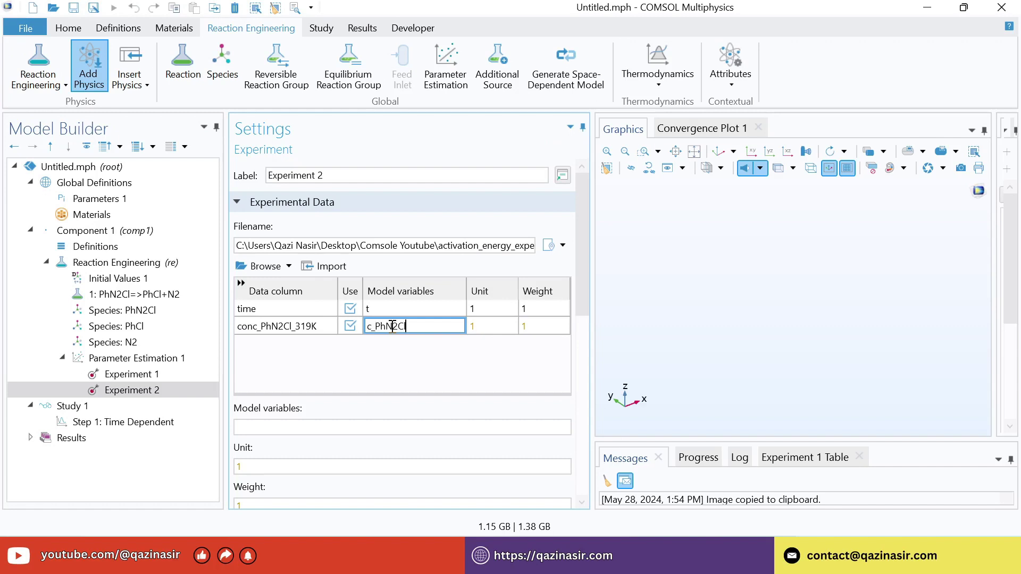
pyautogui.press('Return')
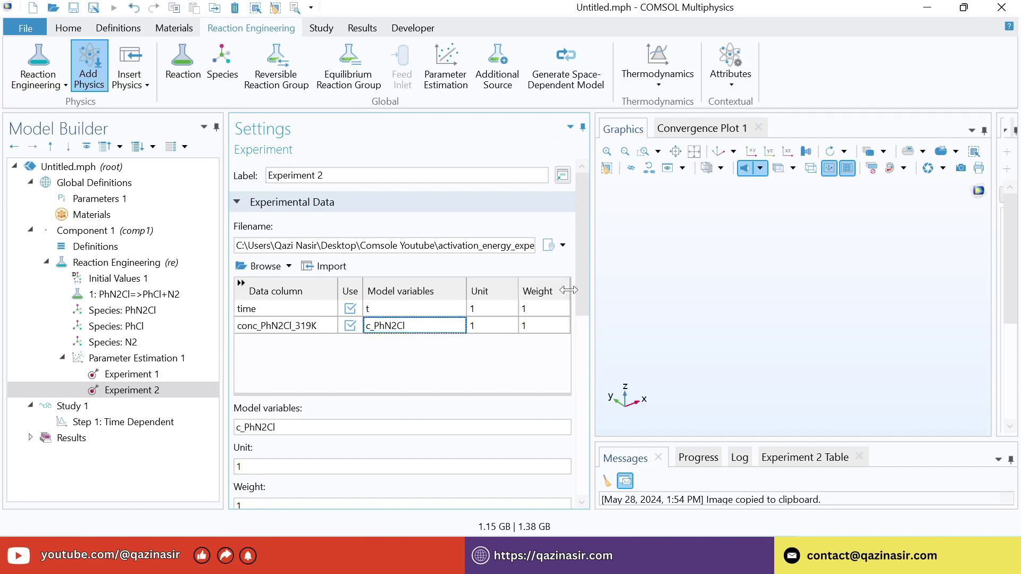
# - Add T_iso as an experimental parameter of Experiment 2 with the expression 319
pyautogui.moveTo(584, 276); pyautogui.dragTo(589, 415)
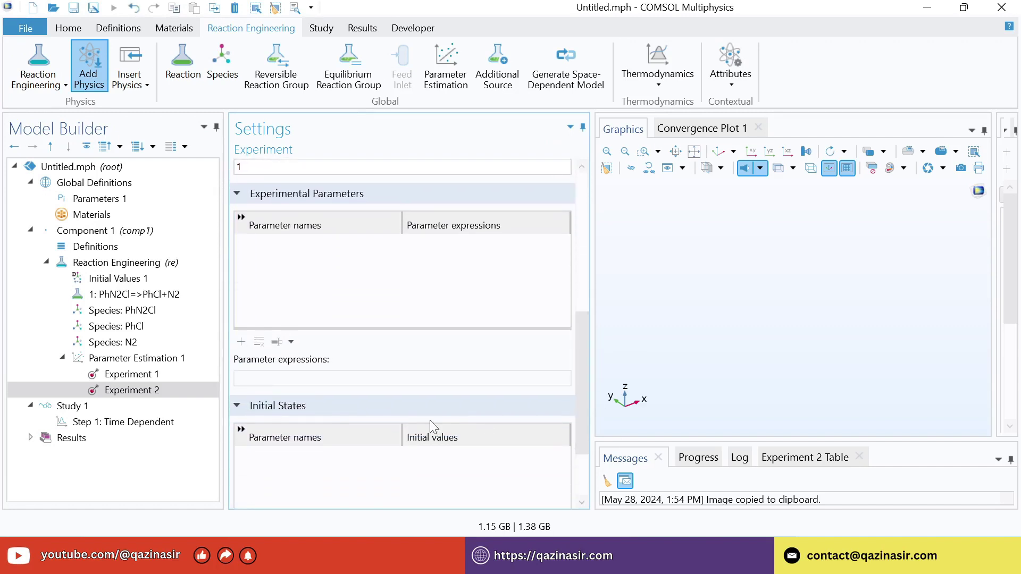
pyautogui.click(239, 343)
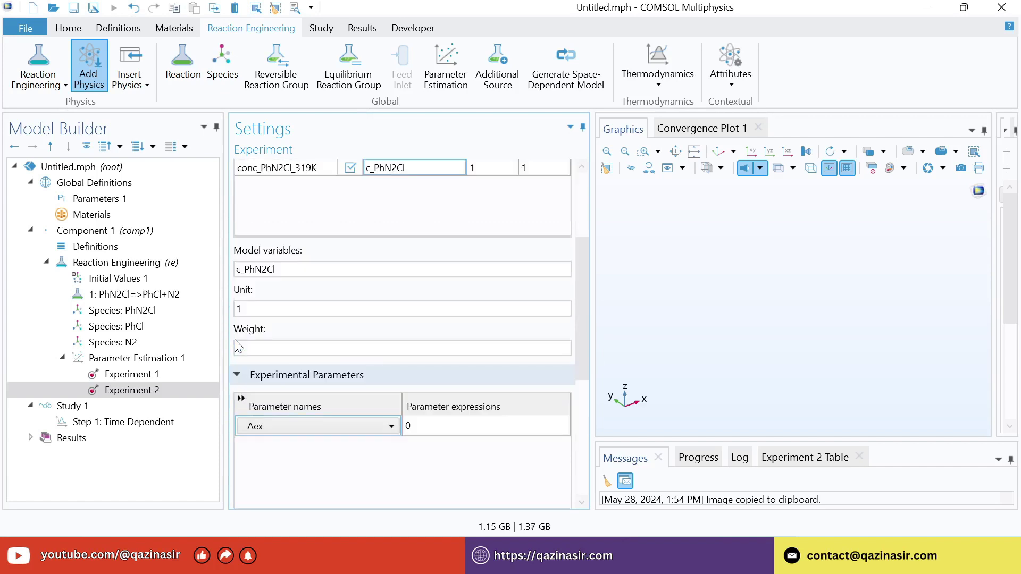
pyautogui.click(335, 426)
pyautogui.click(334, 422)
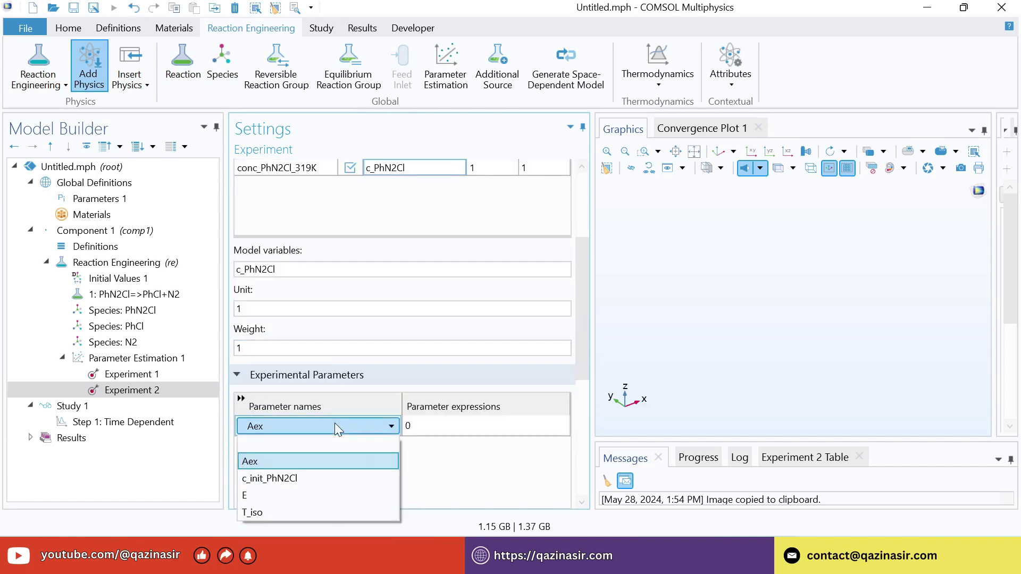
pyautogui.click(271, 512)
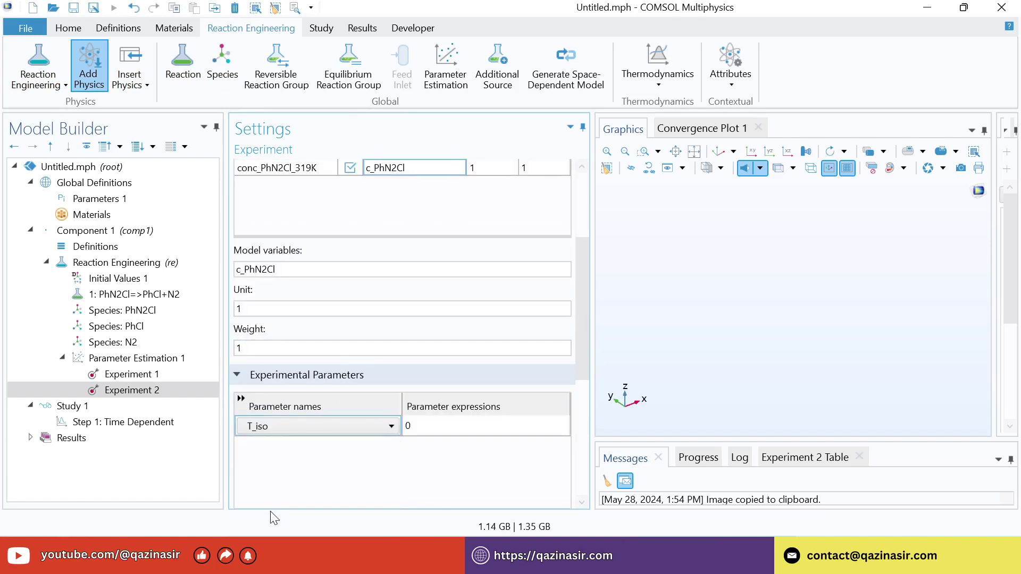
pyautogui.click(447, 424)
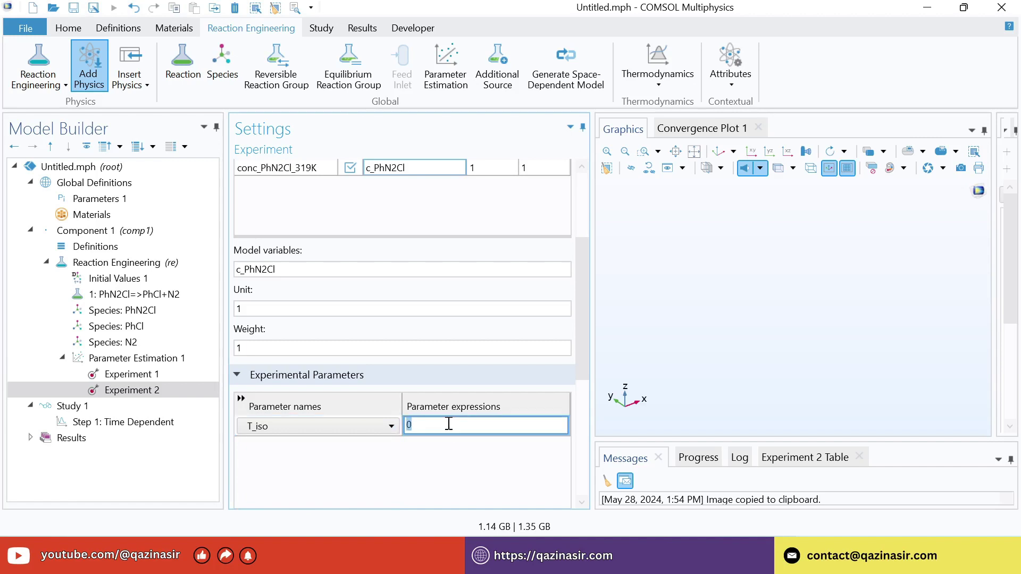
pyautogui.write('319')
pyautogui.press('Return')
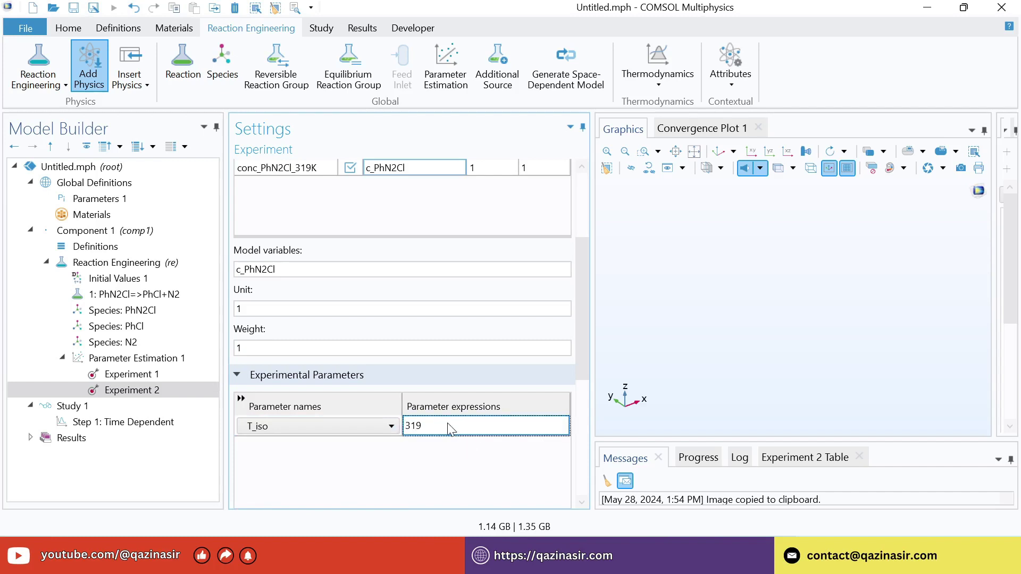
# - Add a third Experiment to Parameter Estimation 1 and load activation_energy_experiment323K as its data file
pyautogui.click(731, 74)
pyautogui.click(143, 360)
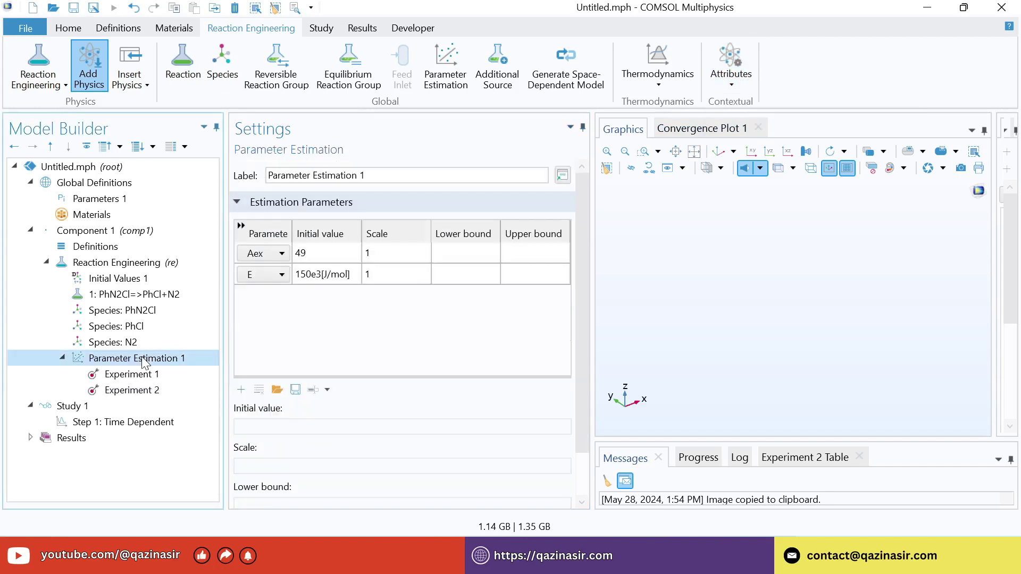
pyautogui.click(731, 74)
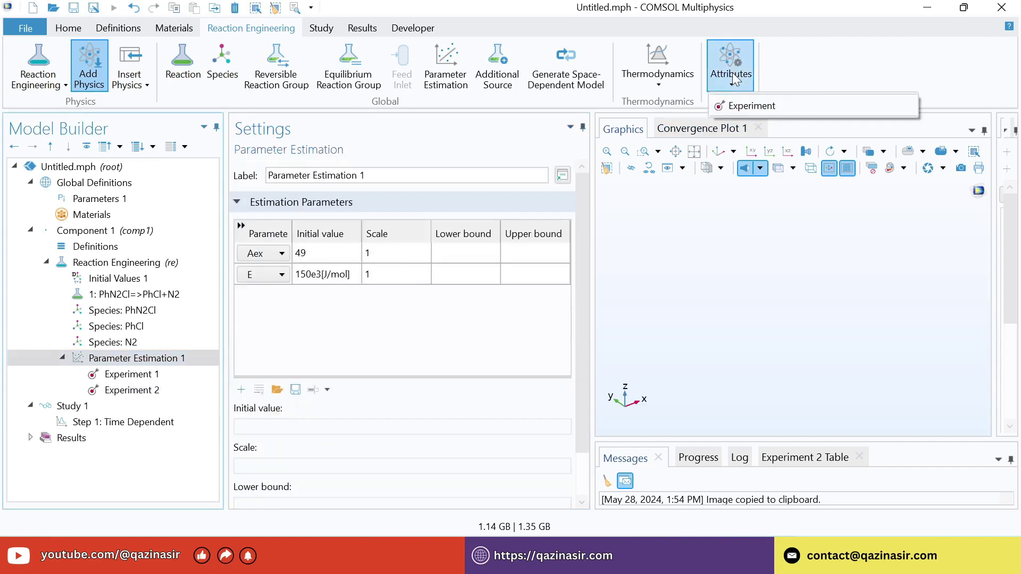
pyautogui.click(748, 105)
pyautogui.click(256, 258)
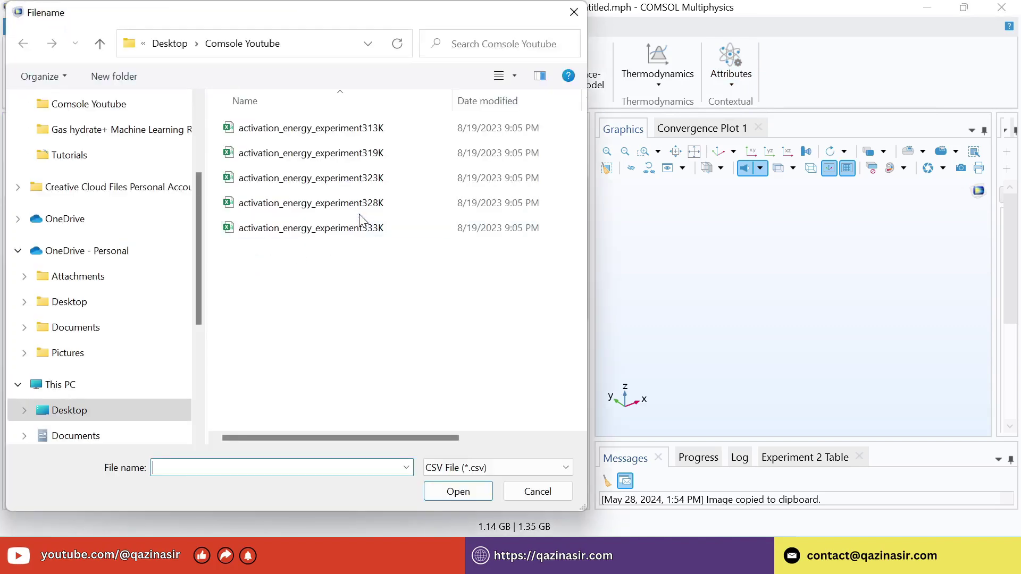
pyautogui.doubleClick(334, 179)
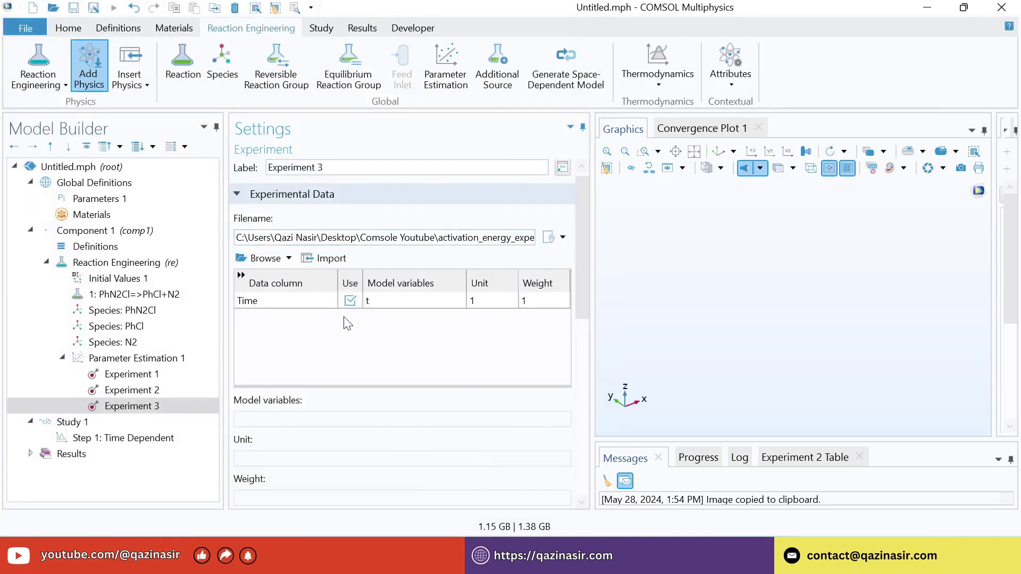
# - Assign the model variable c_PhN2Cl to the conc_PhN2Cl_323K data column of Experiment 3
pyautogui.click(401, 321)
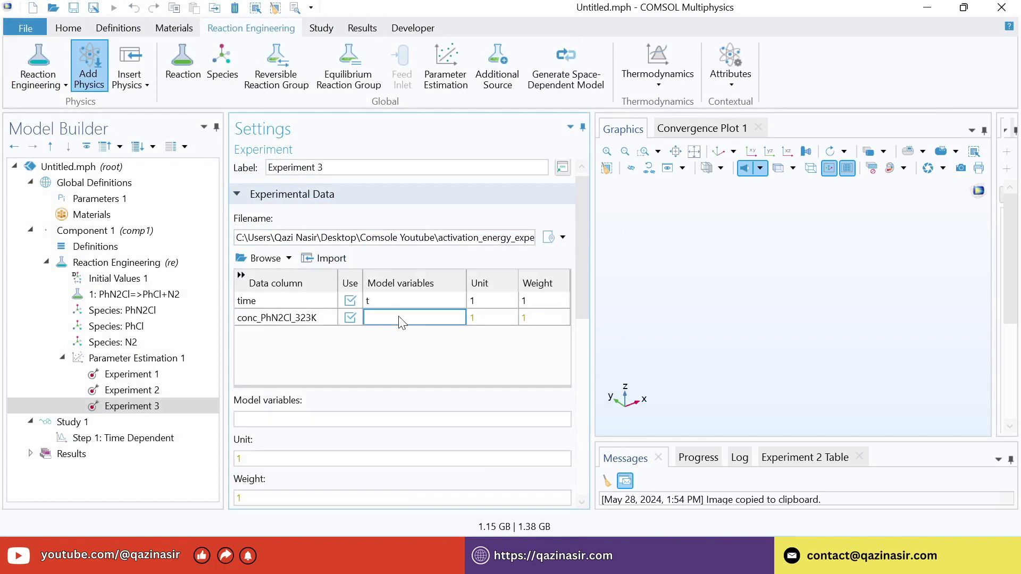
pyautogui.write('c_PhN2Cl')
pyautogui.click(399, 318)
pyautogui.hotkey('ctrl', 'c')
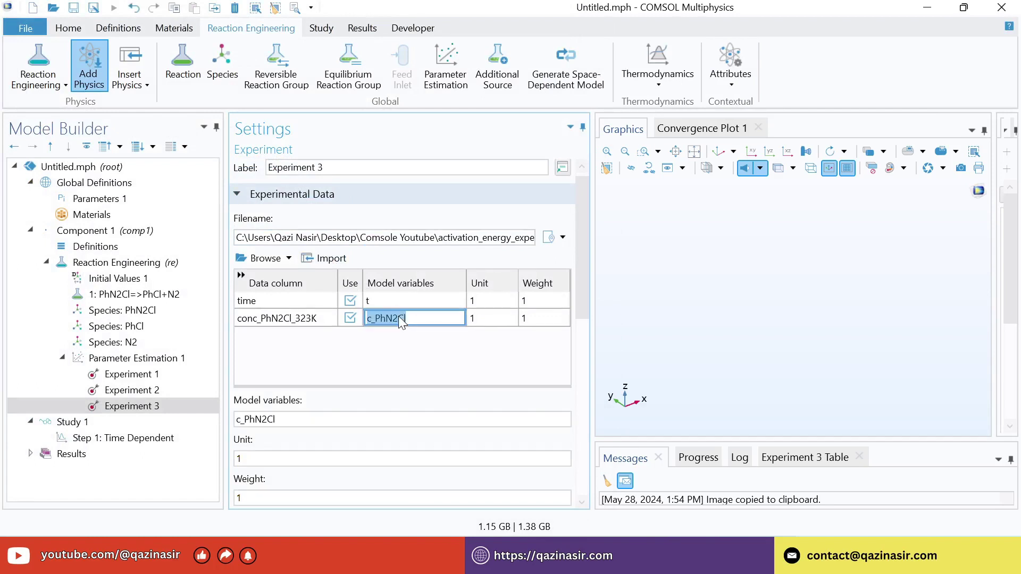
# - Add T_iso as an experimental parameter of Experiment 3 with the expression 323
pyautogui.moveTo(583, 250); pyautogui.dragTo(584, 333)
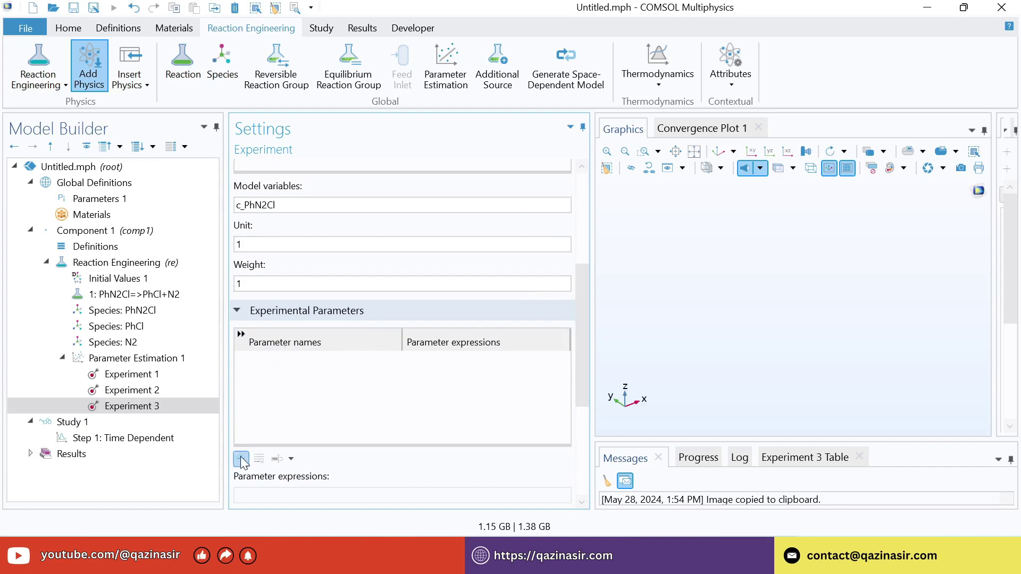
pyautogui.click(242, 461)
pyautogui.click(299, 426)
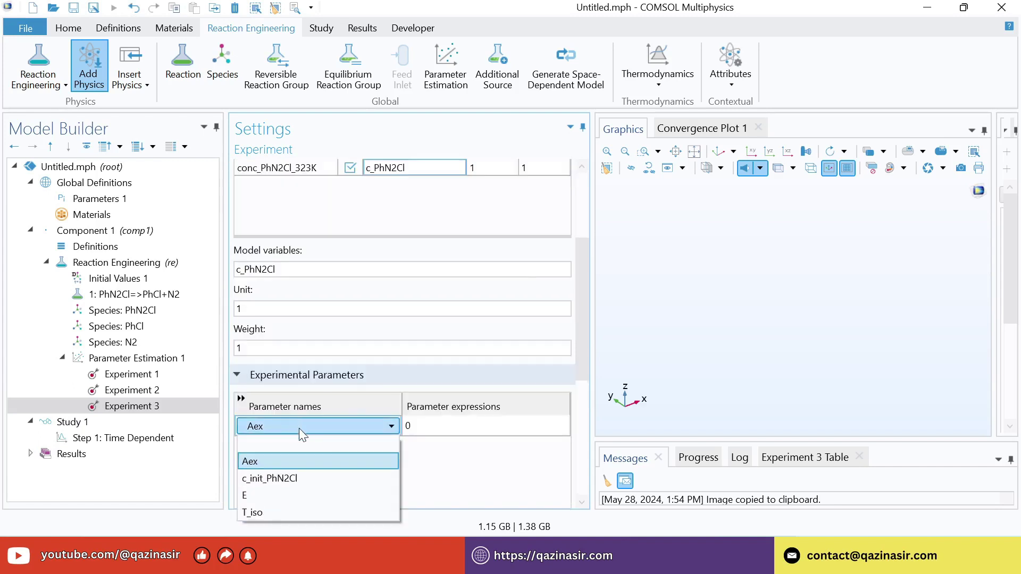
pyautogui.click(263, 508)
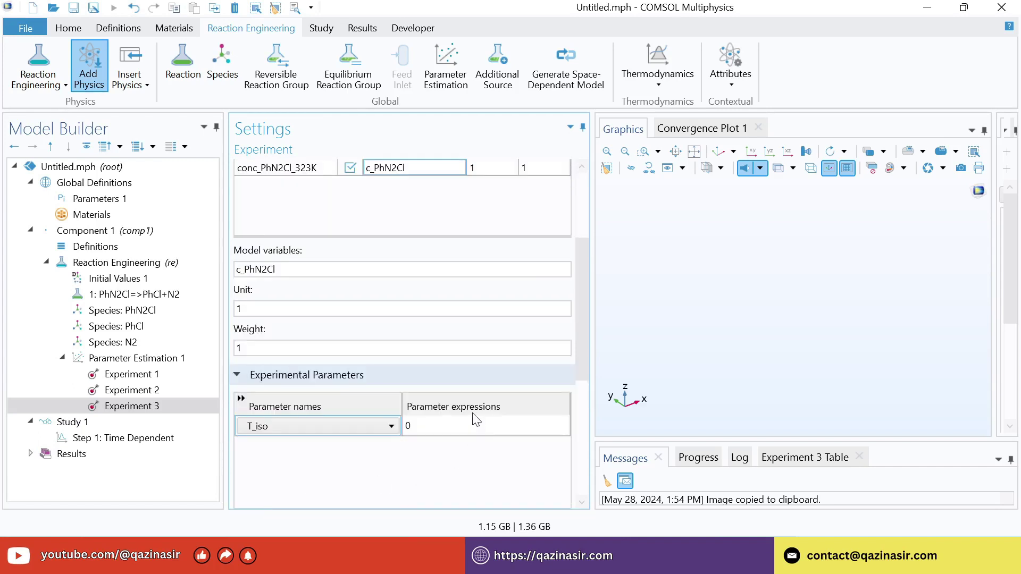
pyautogui.click(463, 423)
pyautogui.write('323')
pyautogui.press('Return')
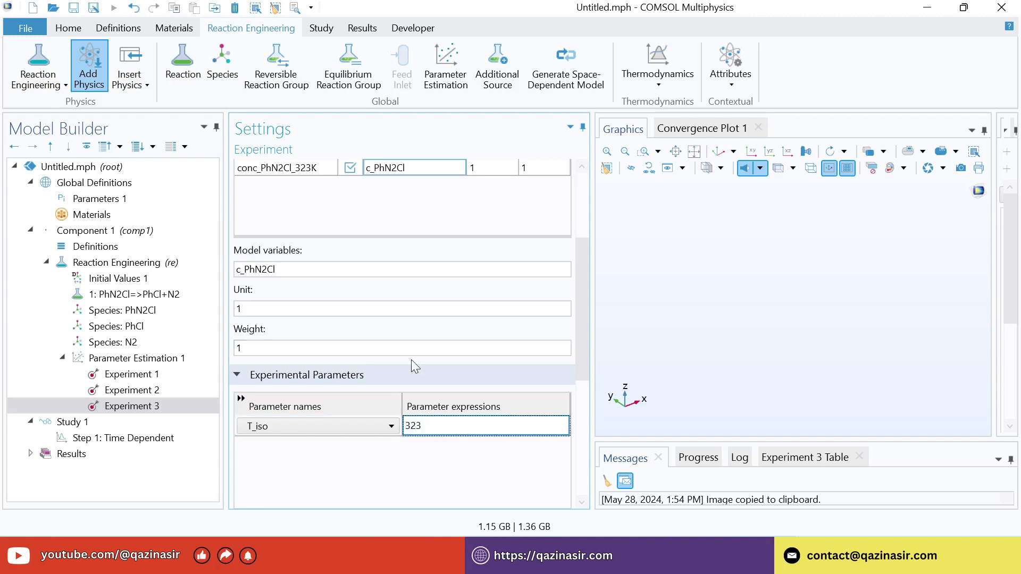
# - Add a fourth Experiment to Parameter Estimation 1 and import activation_energy_experiment328K as its data file
pyautogui.click(147, 359)
pyautogui.click(747, 90)
pyautogui.click(736, 107)
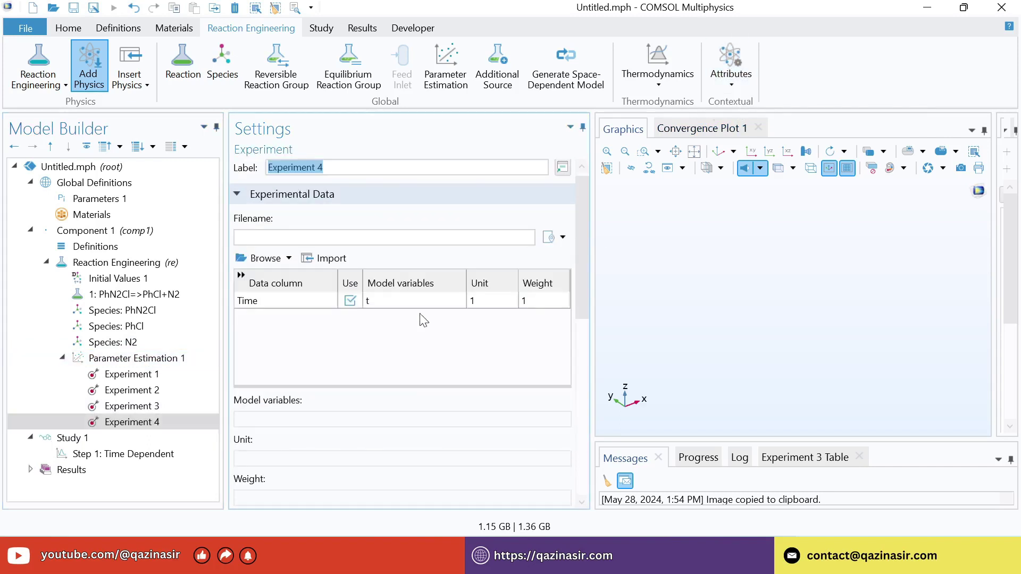
pyautogui.click(264, 261)
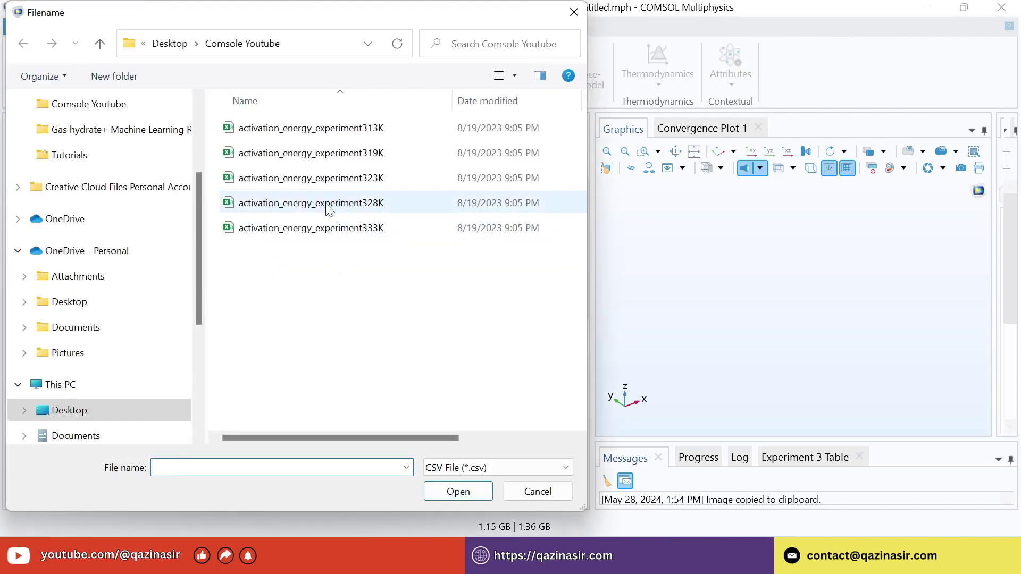
pyautogui.doubleClick(328, 208)
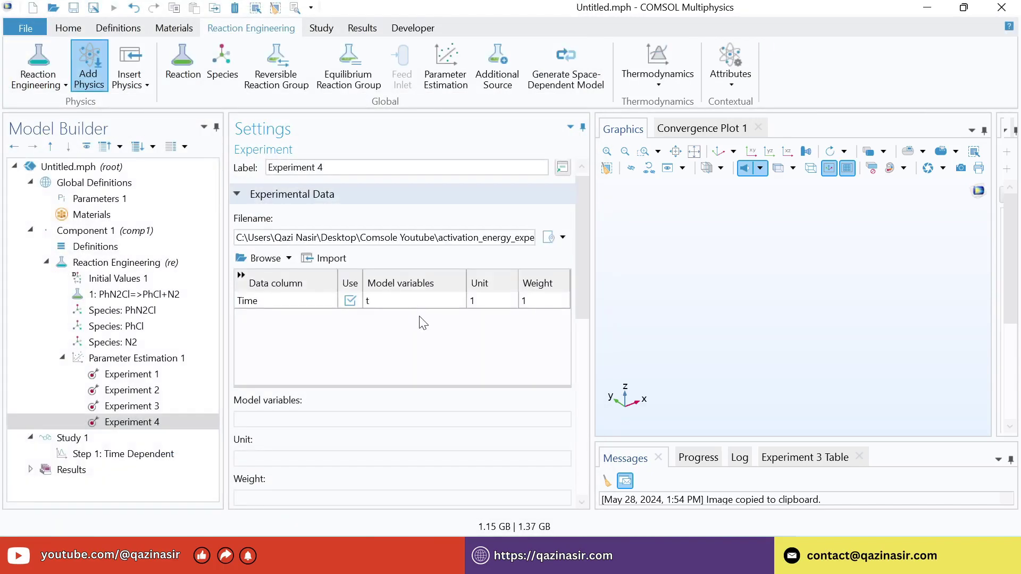
pyautogui.click(330, 260)
# - Assign the model variable c_PhN2Cl to the conc_PhN2Cl_328K data column of Experiment 4
pyautogui.click(392, 318)
pyautogui.hotkey('ctrl', 'v')
pyautogui.press('Return')
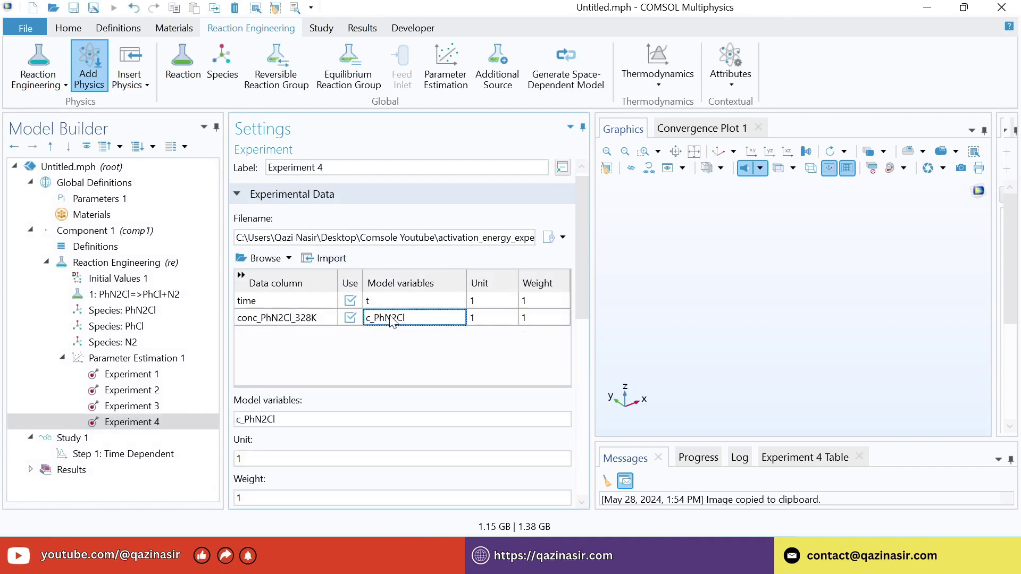
# - Add T_iso as an experimental parameter of Experiment 4 with the expression 328
pyautogui.moveTo(582, 258); pyautogui.dragTo(590, 392)
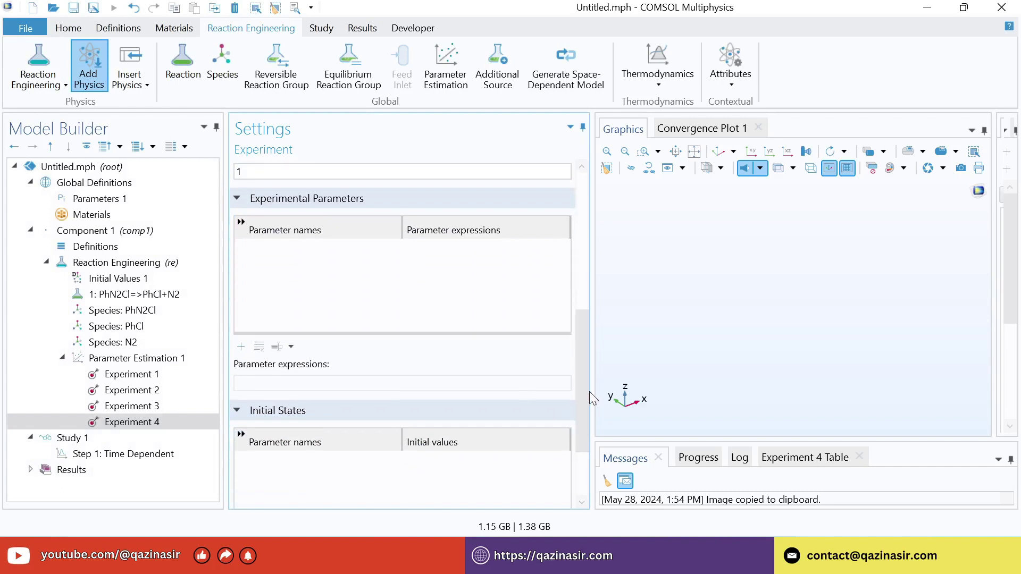
pyautogui.click(241, 347)
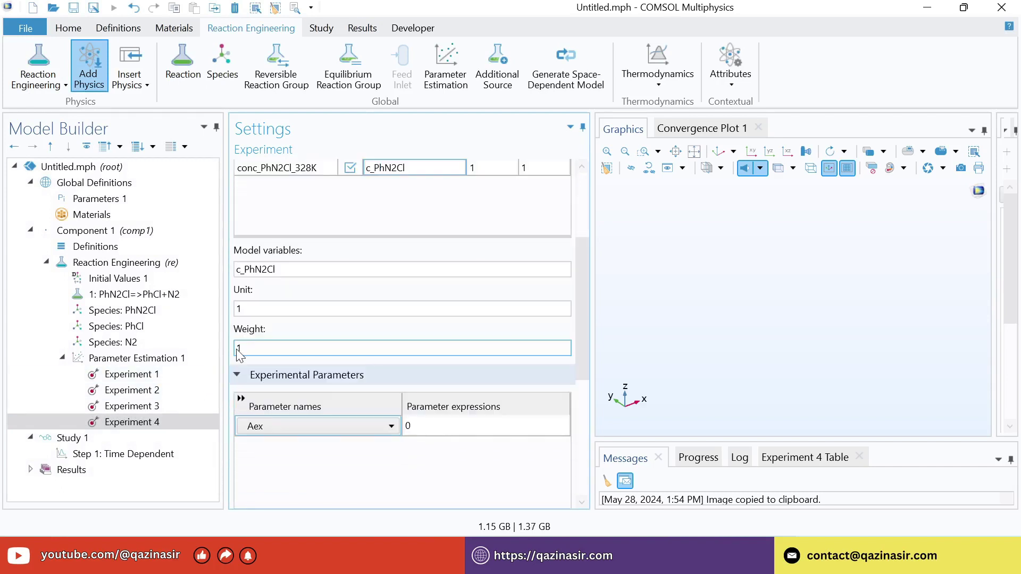
pyautogui.click(323, 426)
pyautogui.click(320, 427)
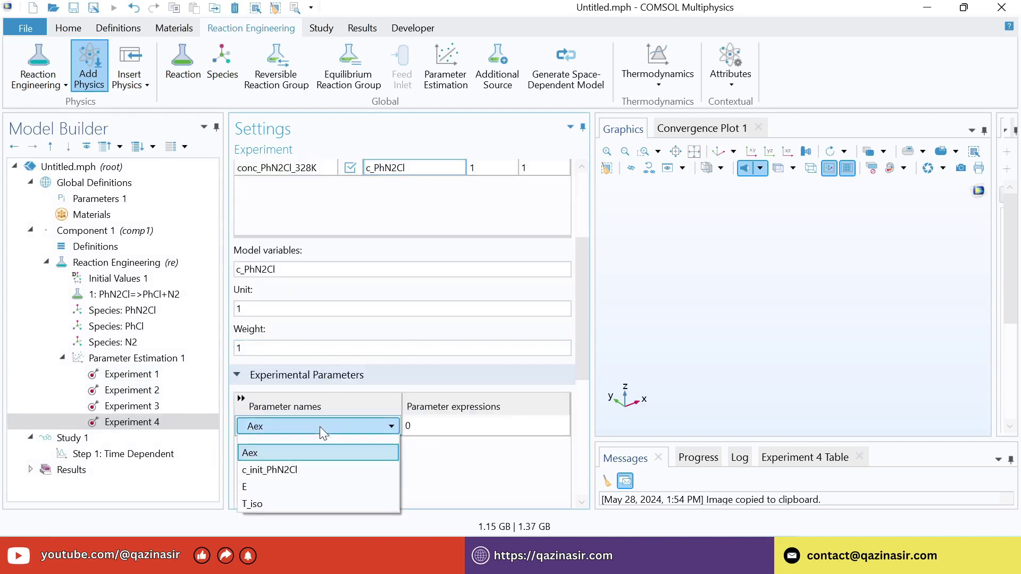
pyautogui.click(271, 509)
pyautogui.click(445, 425)
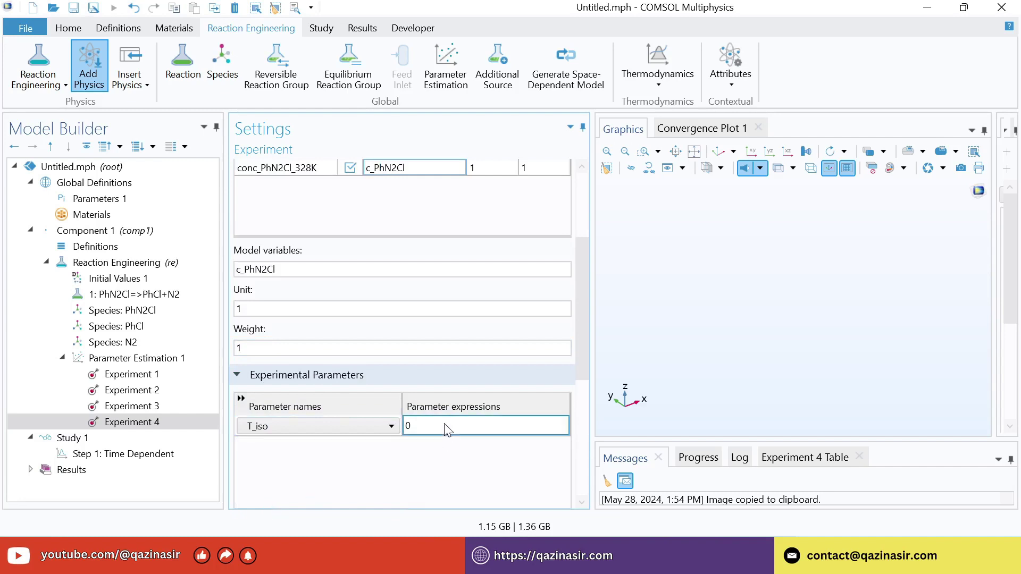
pyautogui.write('328')
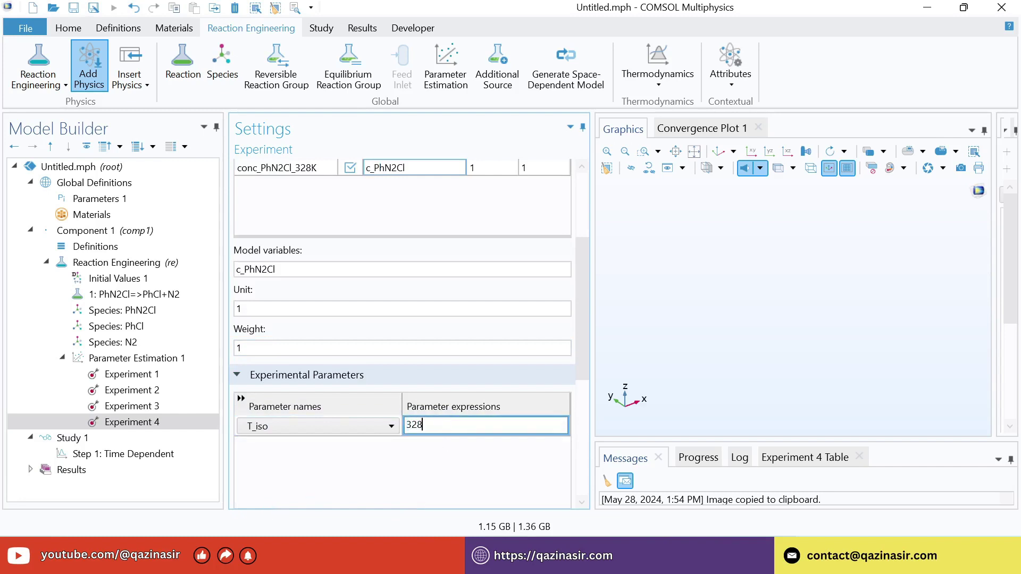
pyautogui.press('Return')
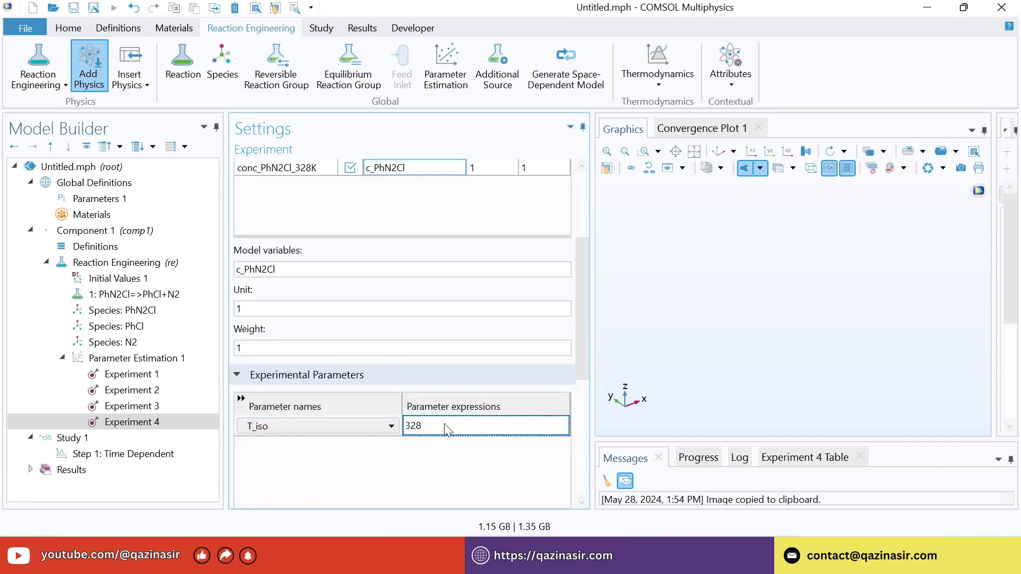
# - Add a fifth Experiment to Parameter Estimation 1 and import activation_energy_experiment333K as its data file
pyautogui.click(139, 362)
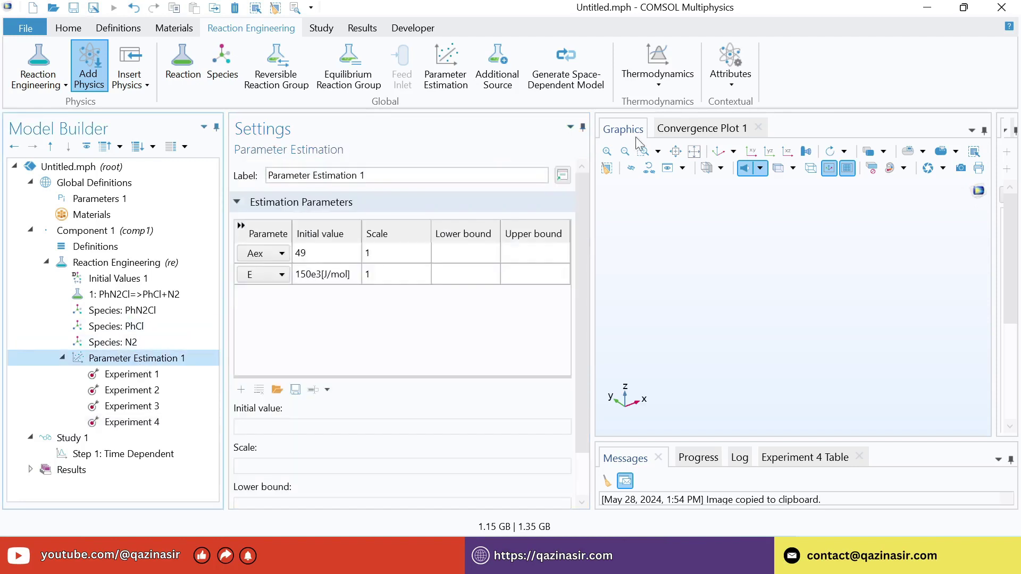
pyautogui.click(731, 68)
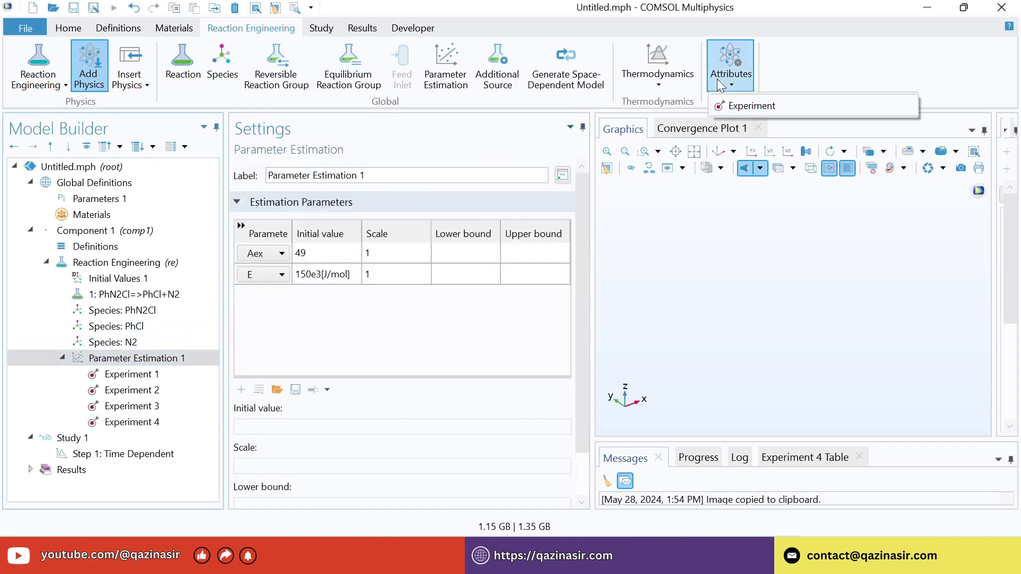
pyautogui.click(733, 105)
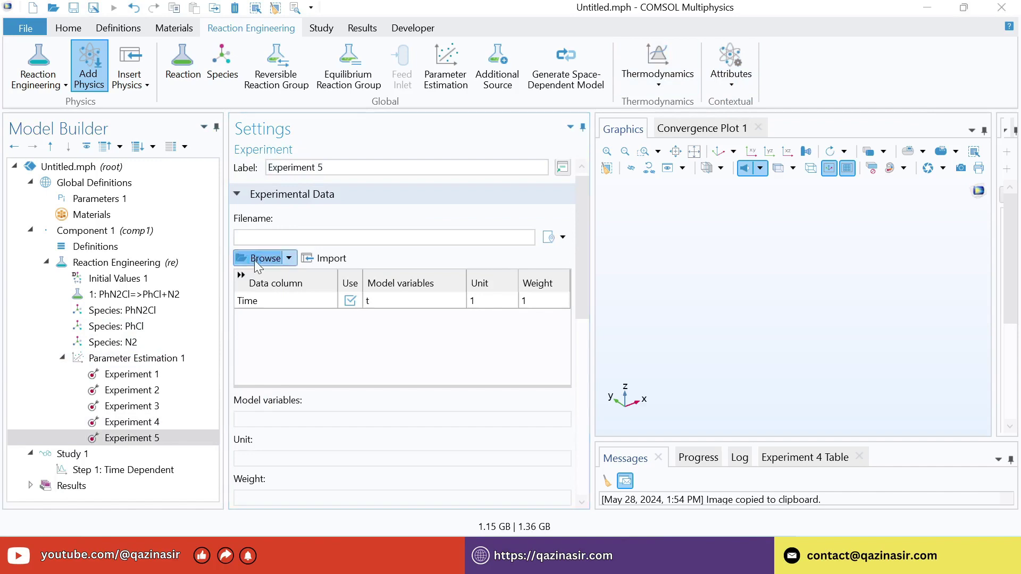
pyautogui.click(255, 260)
pyautogui.doubleClick(365, 237)
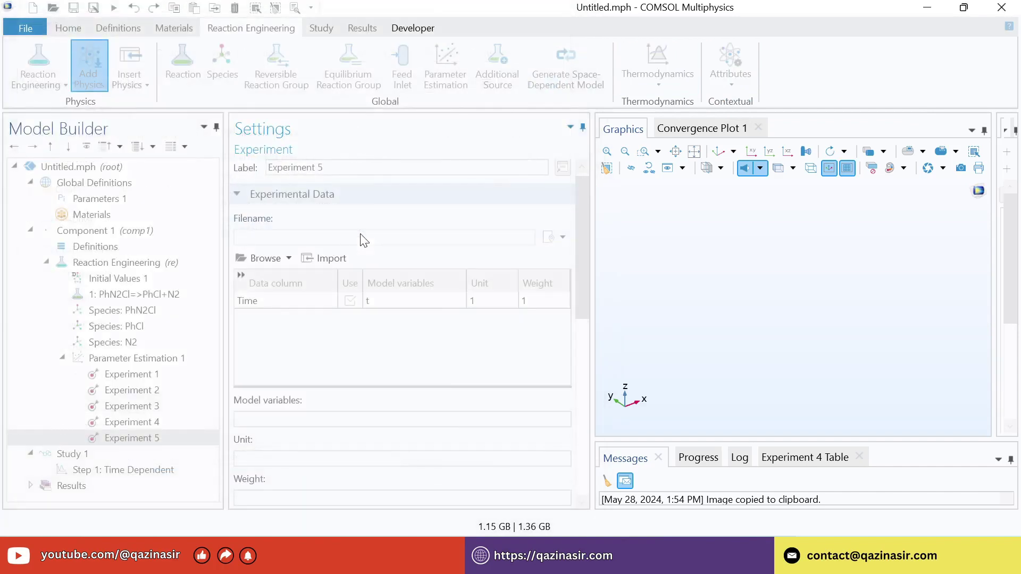
pyautogui.click(328, 262)
# - Assign the model variable c_PhN2Cl to the conc_PhN2Cl_333K data column of Experiment 5
pyautogui.click(398, 319)
pyautogui.hotkey('ctrl', 'v')
pyautogui.doubleClick(396, 319)
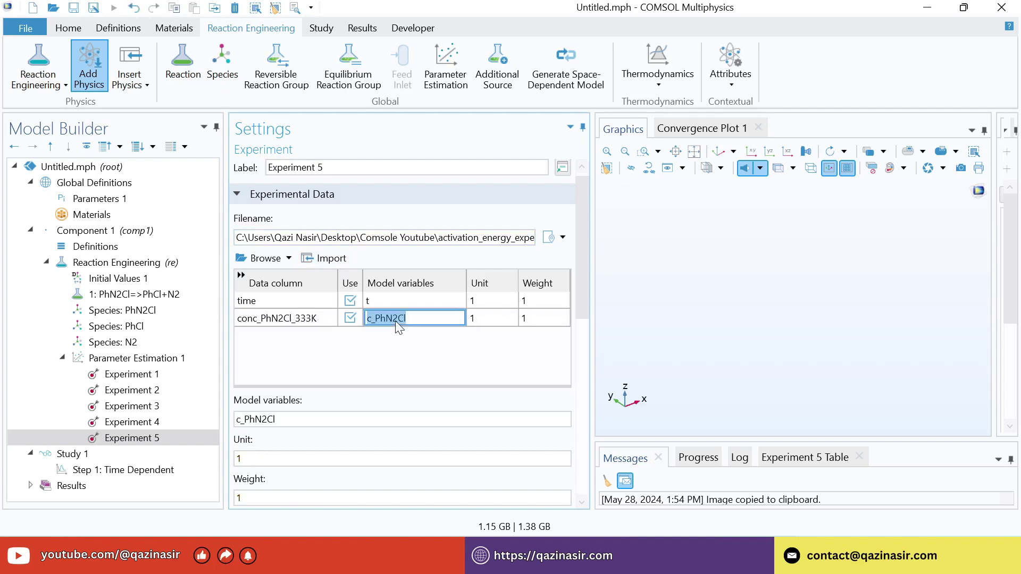
# - Add T_iso as an experimental parameter of Experiment 5 with the expression 333
pyautogui.moveTo(579, 240); pyautogui.dragTo(578, 361)
pyautogui.click(241, 378)
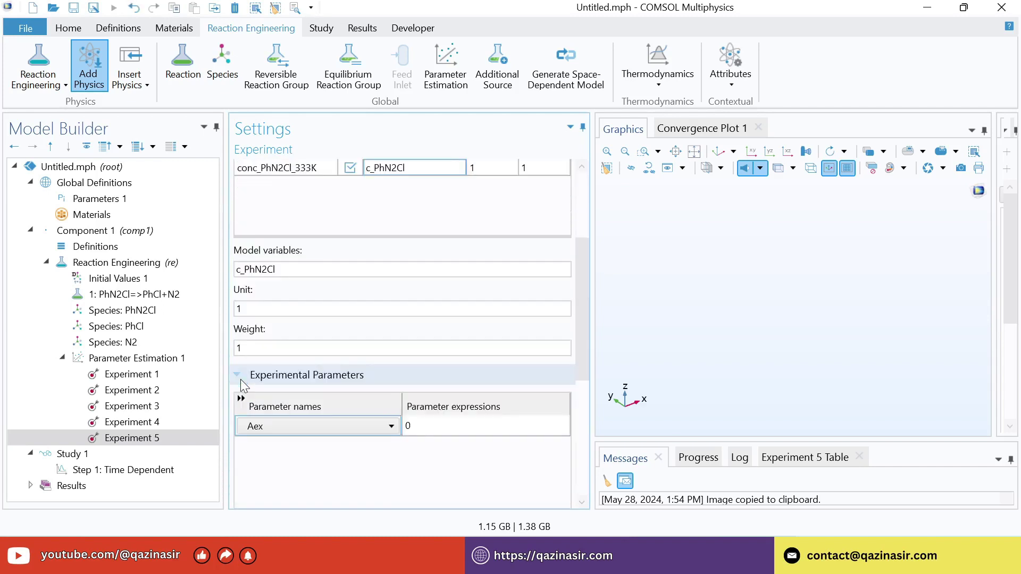
pyautogui.click(274, 427)
pyautogui.click(273, 425)
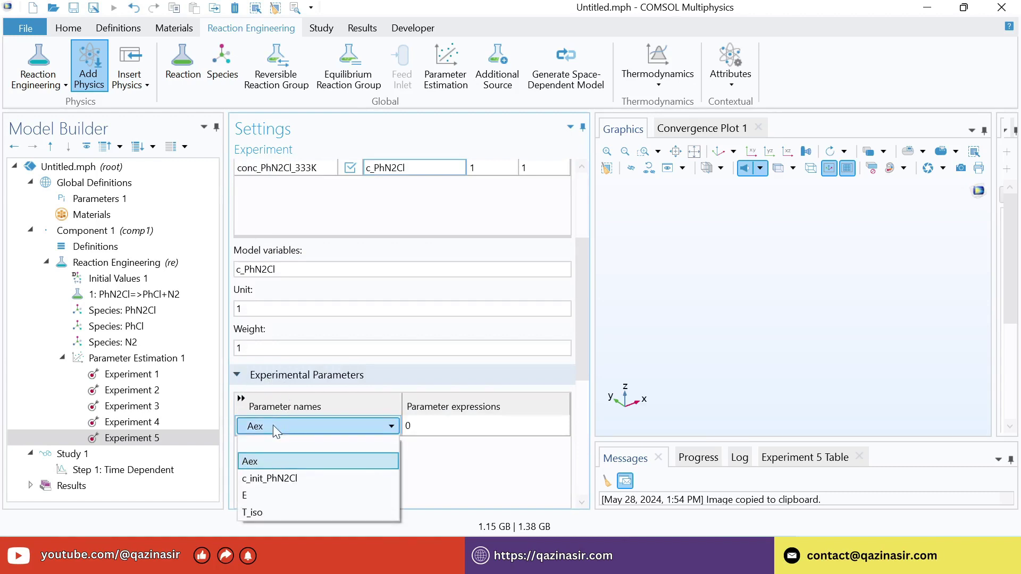
pyautogui.click(265, 508)
pyautogui.click(458, 428)
pyautogui.click(458, 428)
pyautogui.write('333')
pyautogui.press('Return')
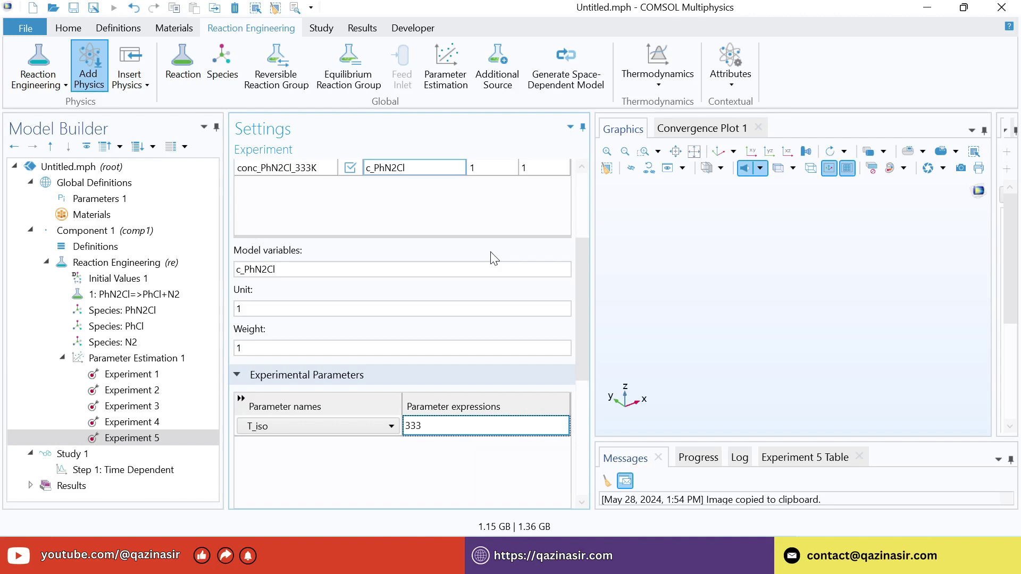
# - Set the Reaction Engineering interface's temperature to T_iso and check the parameter's definition in Parameters 1
pyautogui.click(121, 266)
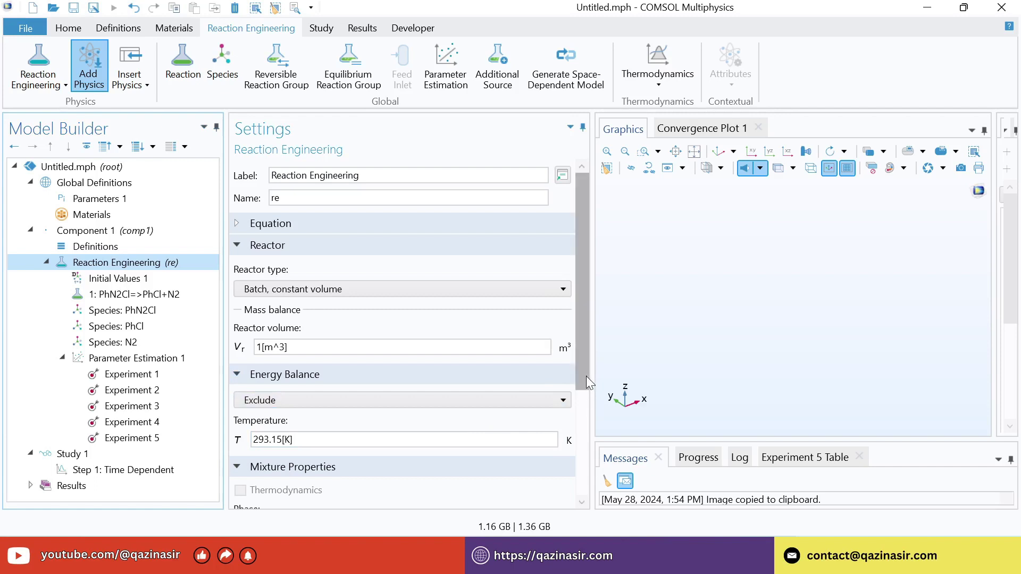
pyautogui.scroll(-2, 586, 375)
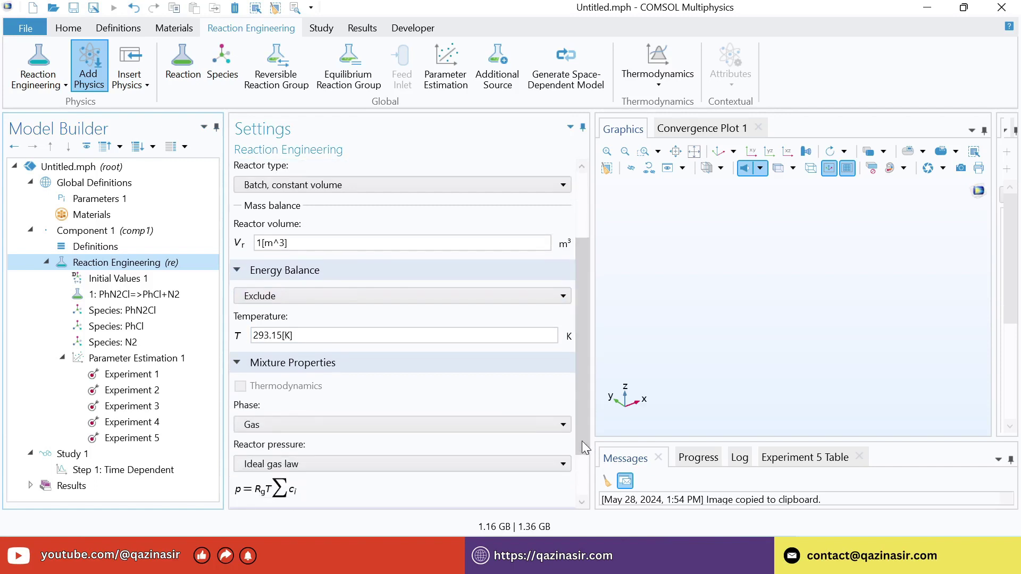
pyautogui.tripleClick(302, 340)
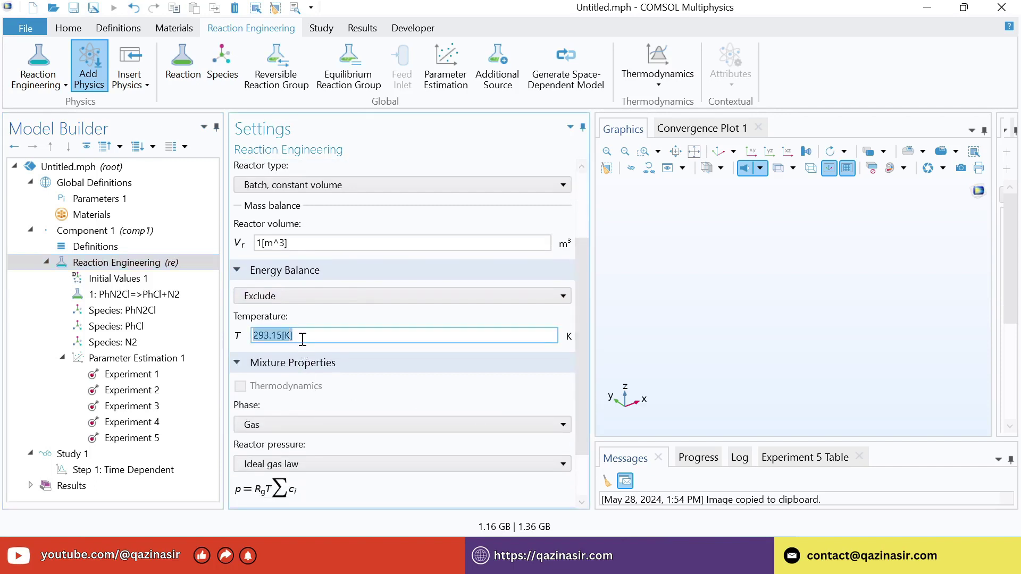
pyautogui.write('T_si')
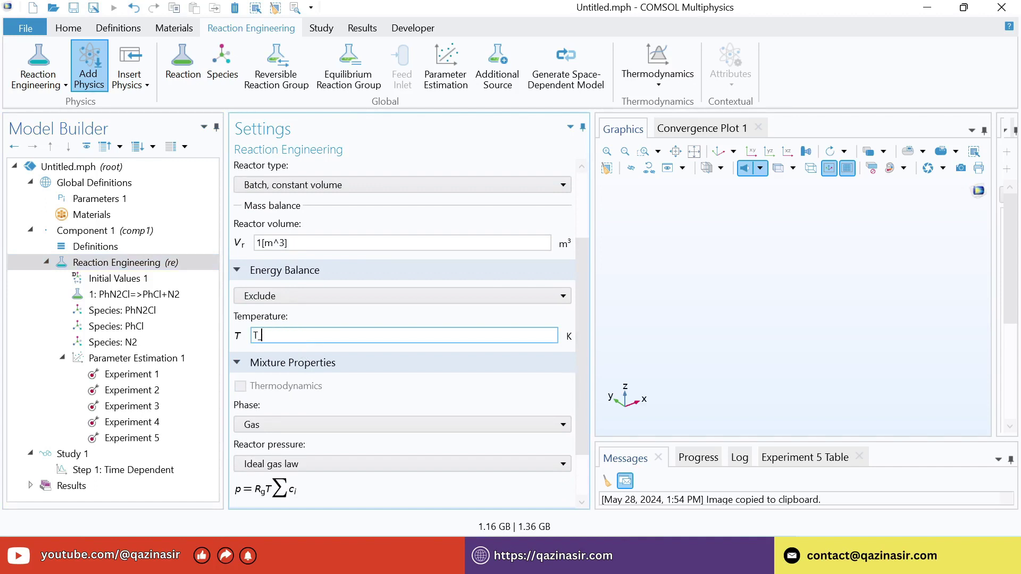
pyautogui.press('BackSpace')
pyautogui.press('BackSpace')
pyautogui.write('iso')
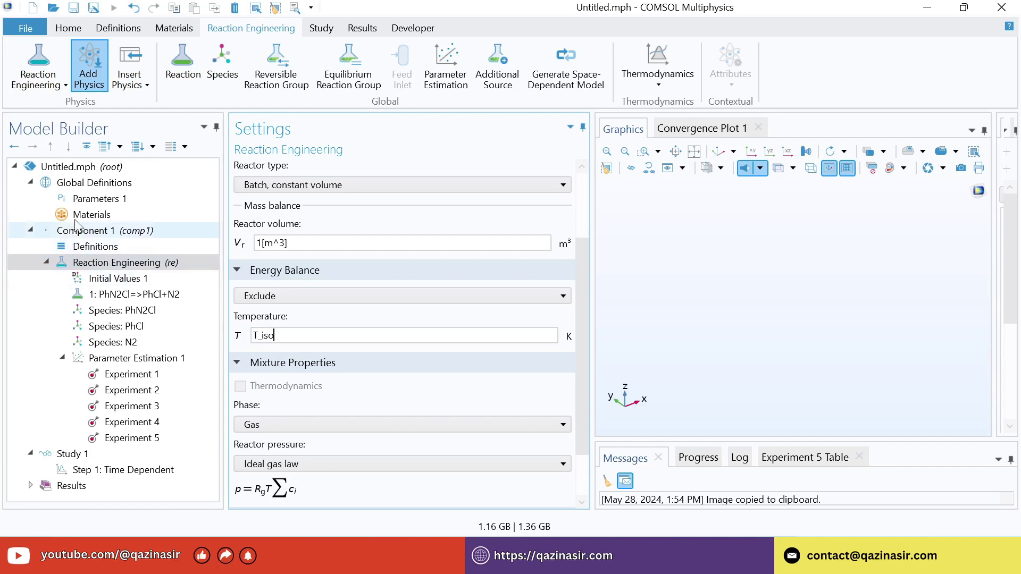
pyautogui.click(87, 199)
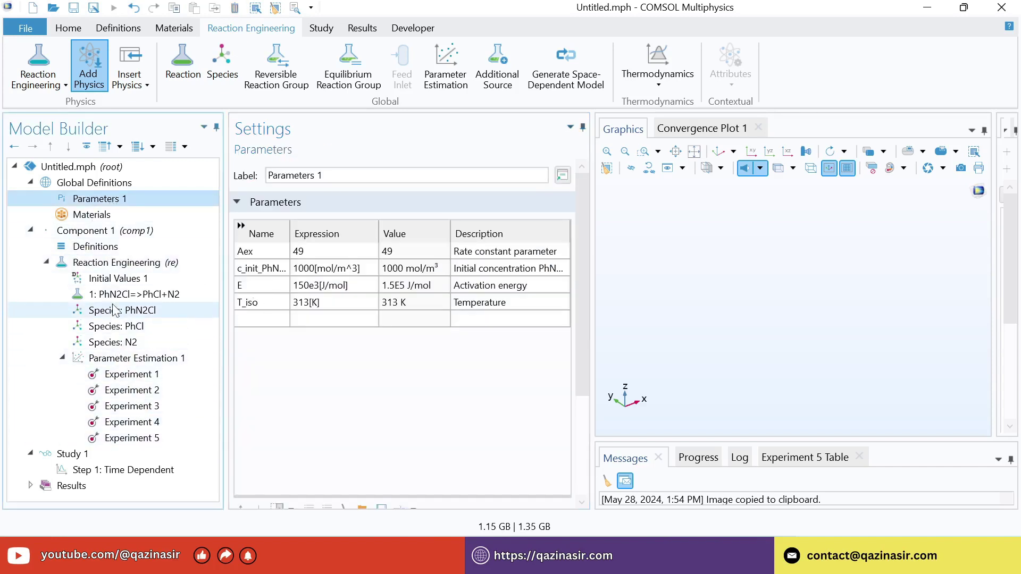
pyautogui.click(118, 266)
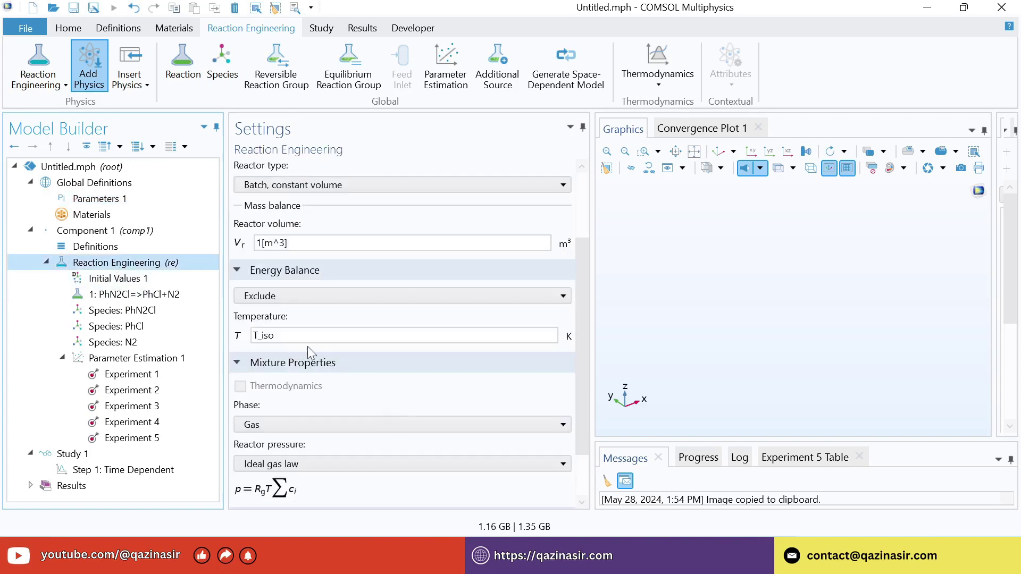
# - Enable Arrhenius expressions for the PhN2Cl=>PhCl+N2 reaction and set its forward frequency factor to exp(Aex)
pyautogui.click(118, 296)
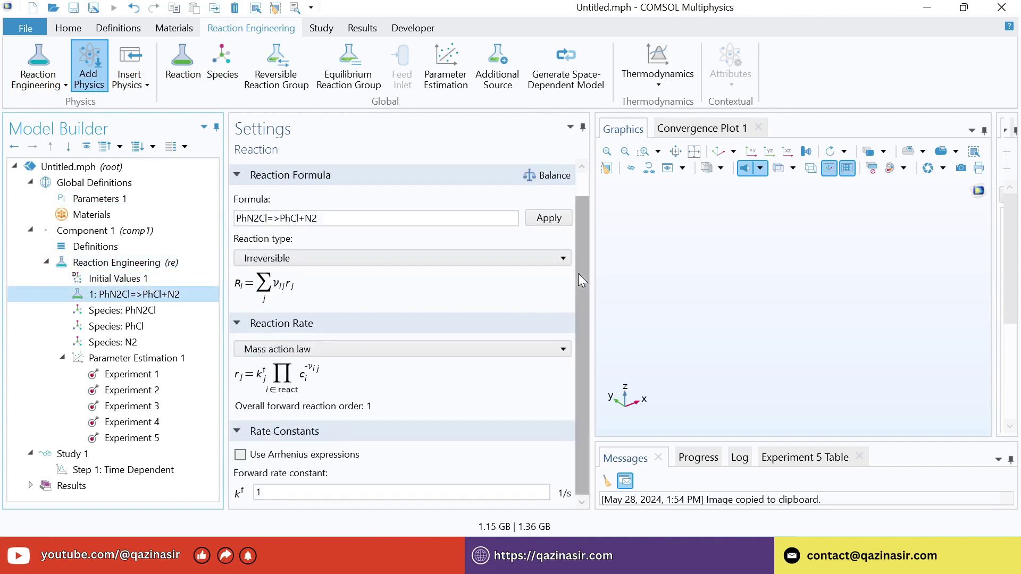
pyautogui.click(240, 455)
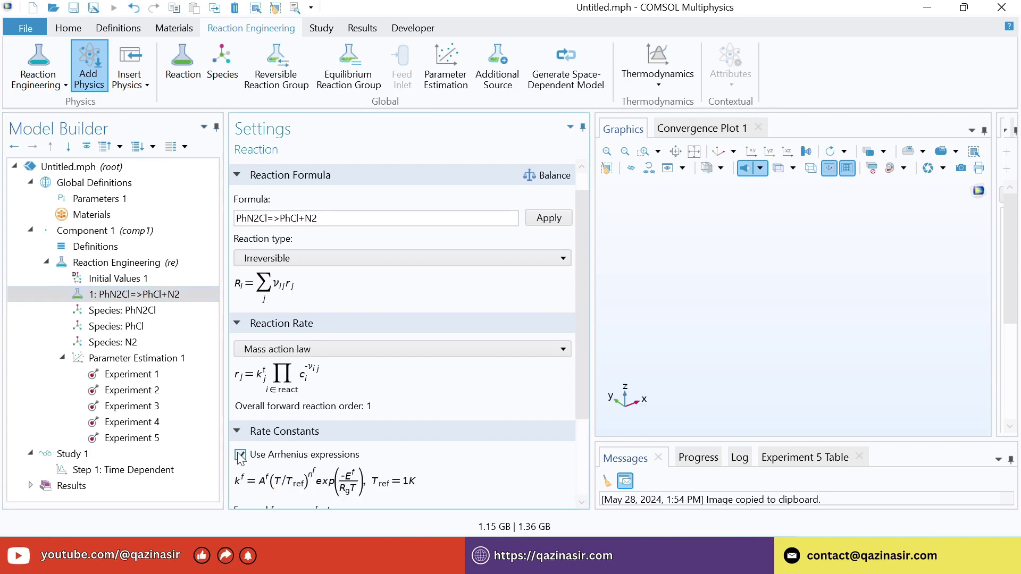
pyautogui.moveTo(584, 320); pyautogui.dragTo(582, 426)
pyautogui.click(323, 414)
pyautogui.doubleClick(312, 415)
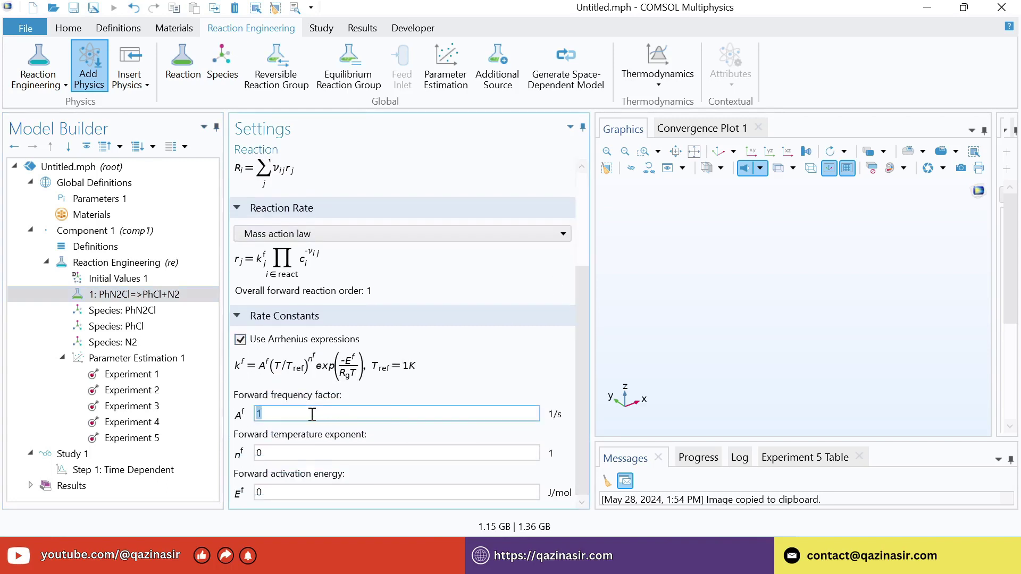
pyautogui.write('exp(Aex')
pyautogui.press('Tab')
# - Set the forward activation energy of the PhN2Cl=>PhCl+N2 reaction to E
pyautogui.click(274, 493)
pyautogui.doubleClick(274, 493)
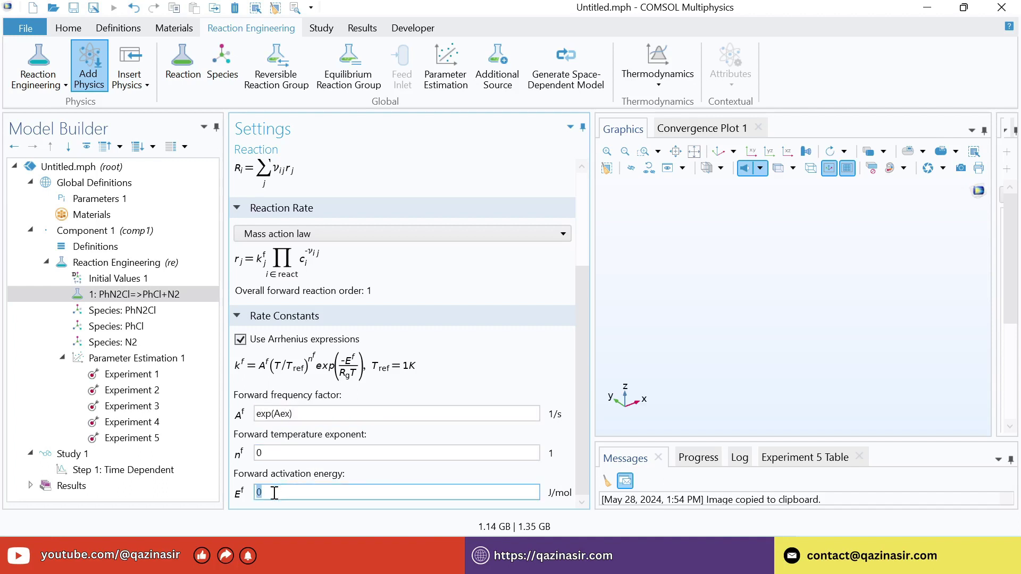
pyautogui.write('E')
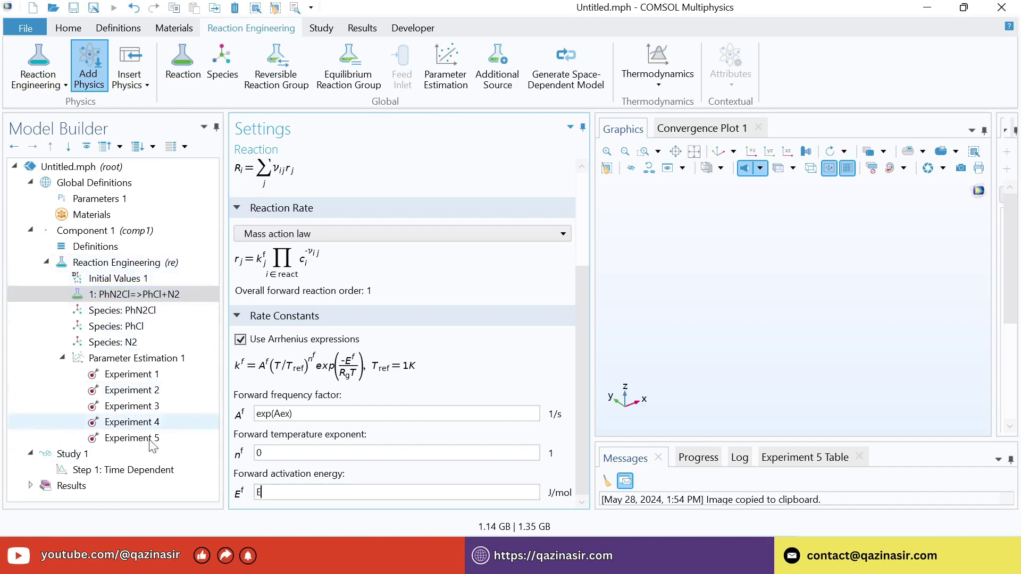
# - Set the output times of the Time Dependent study step to range(0,50,5000) s
pyautogui.click(124, 472)
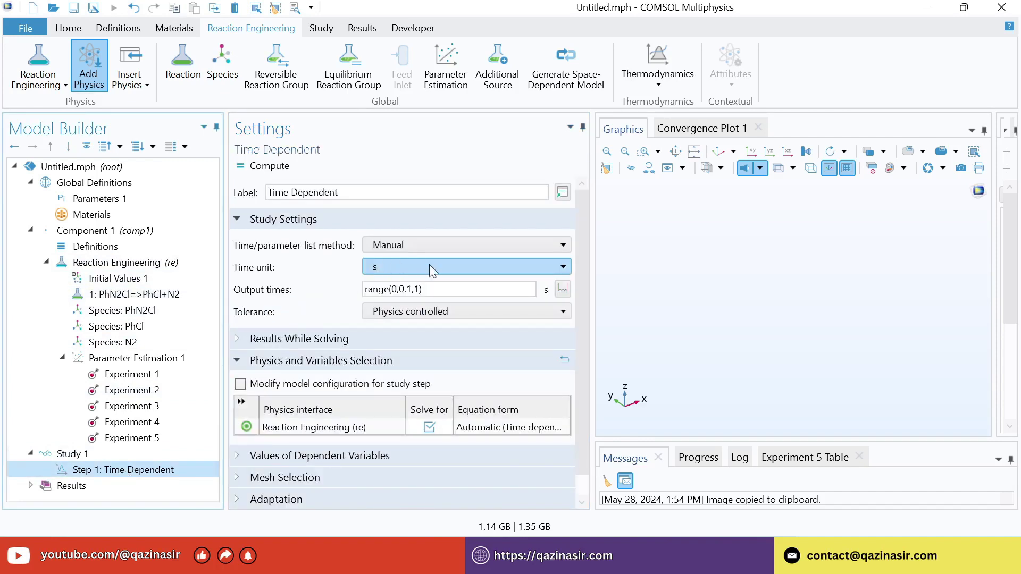
pyautogui.click(413, 289)
pyautogui.press('BackSpace')
pyautogui.press('BackSpace')
pyautogui.press('BackSpace')
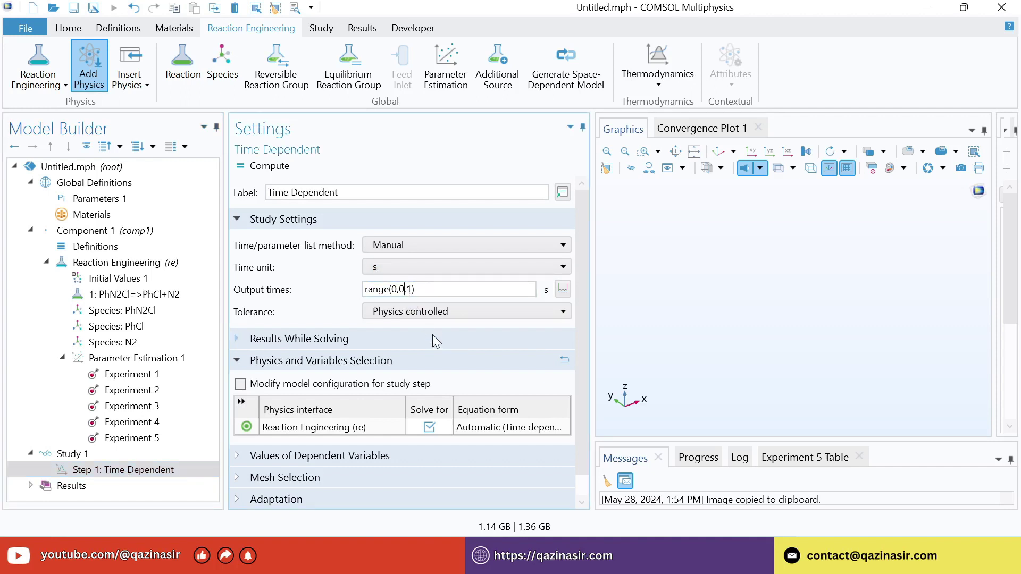
pyautogui.write('50')
pyautogui.press('BackSpace')
pyautogui.write('5000')
# - Add an Optimization step to Study 1 and choose Levenberg-Marquardt as its solver method
pyautogui.click(321, 27)
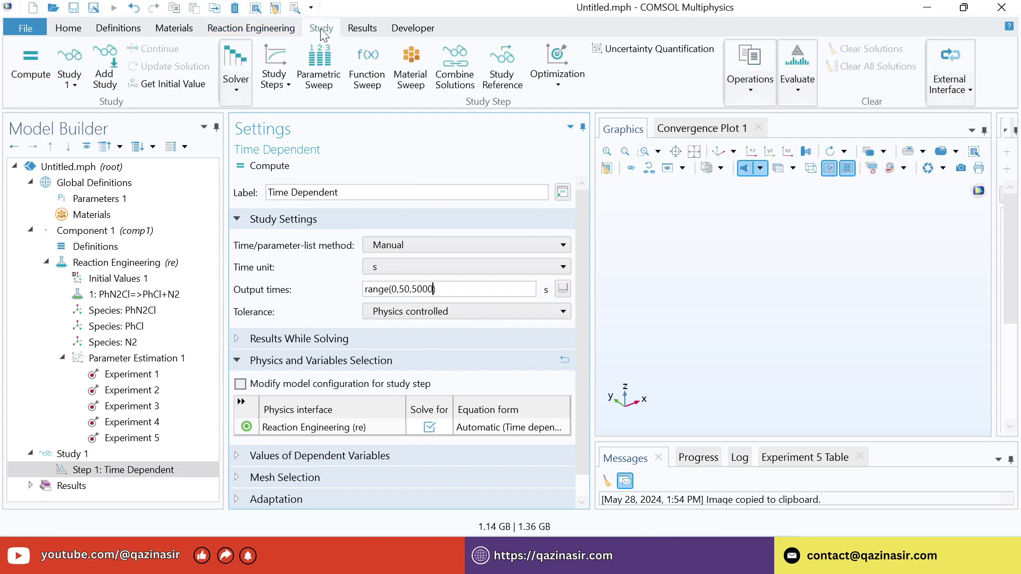
pyautogui.click(558, 86)
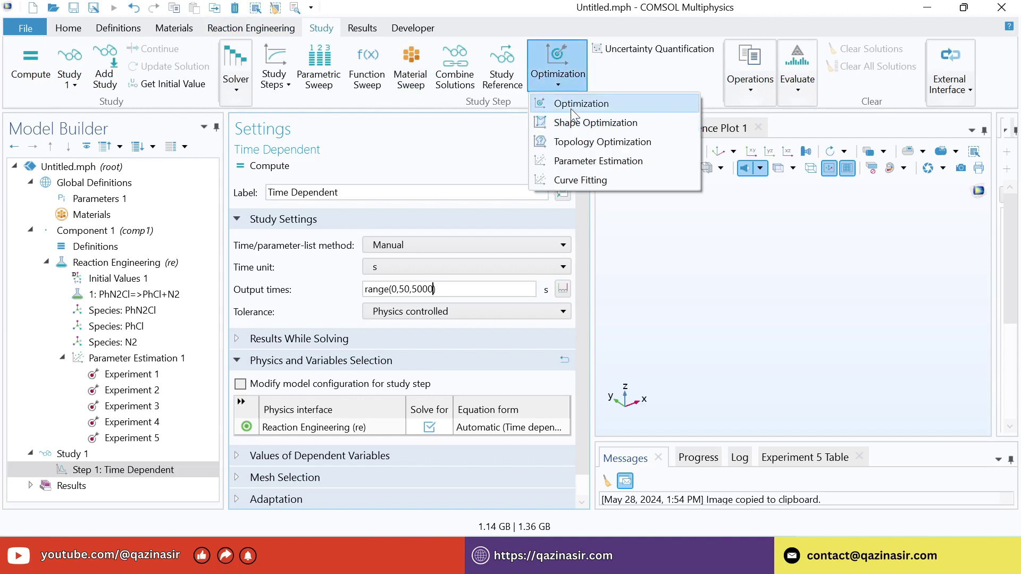
pyautogui.click(571, 106)
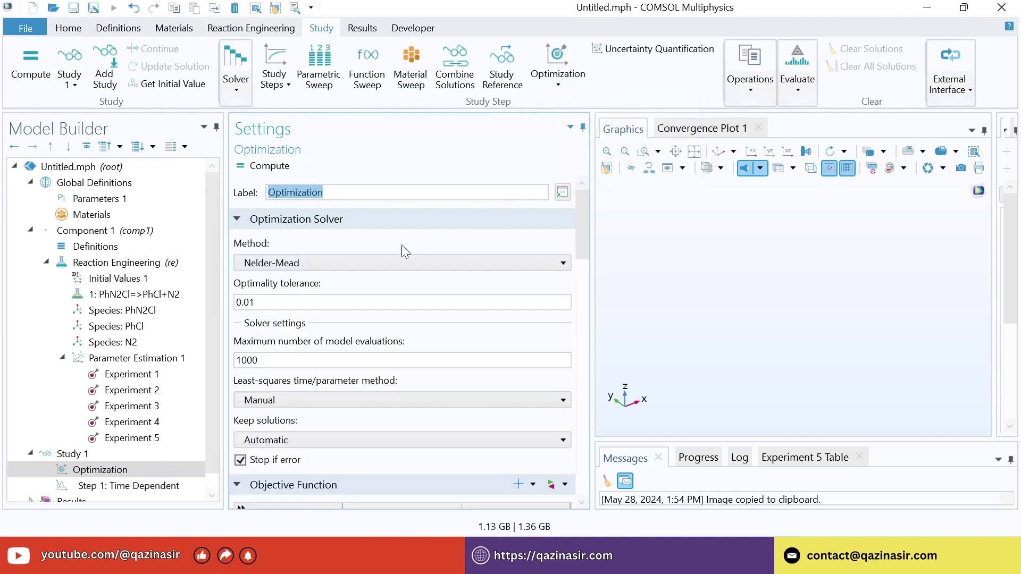
pyautogui.click(308, 264)
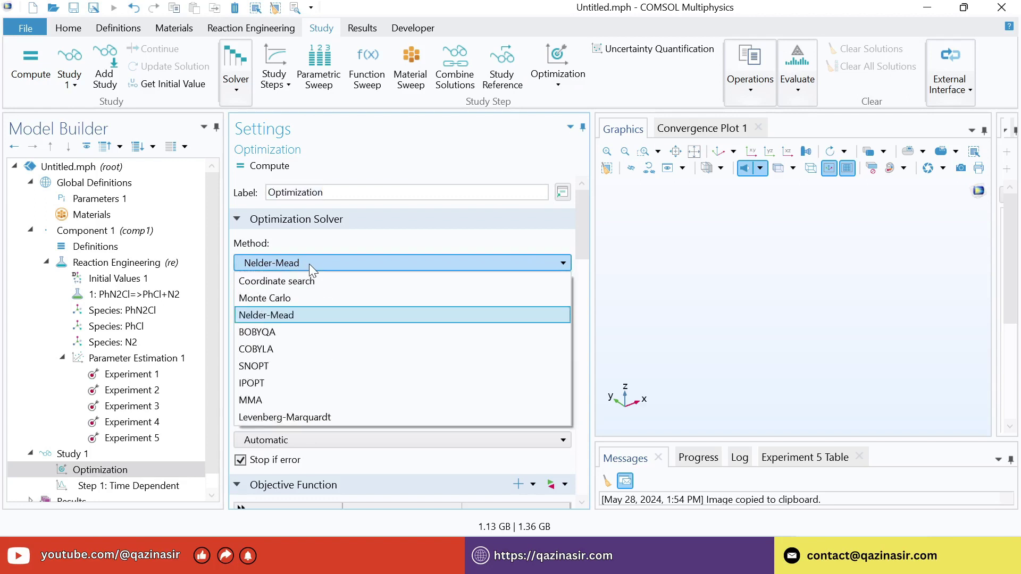
pyautogui.click(288, 418)
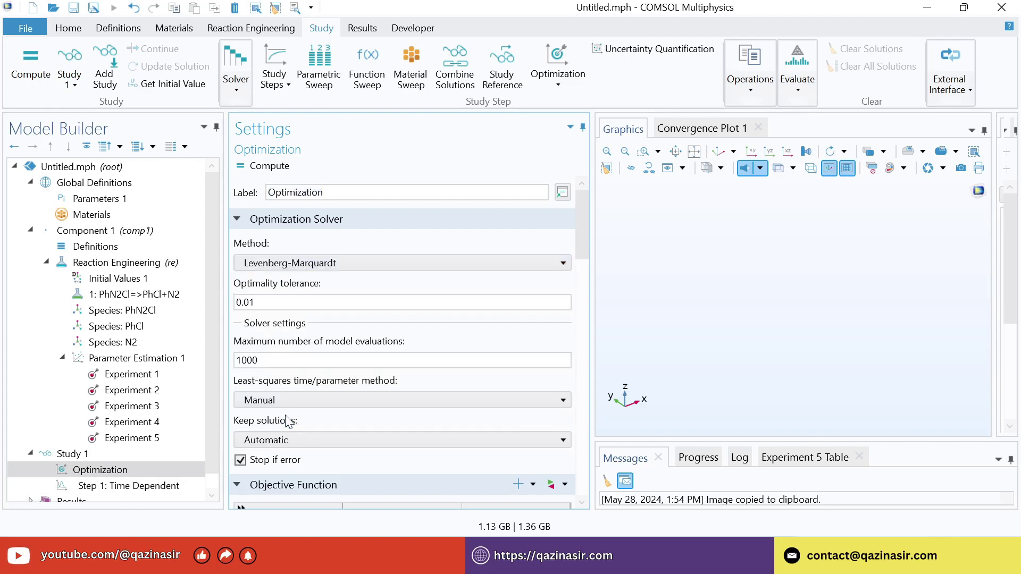
pyautogui.moveTo(579, 210); pyautogui.dragTo(582, 231)
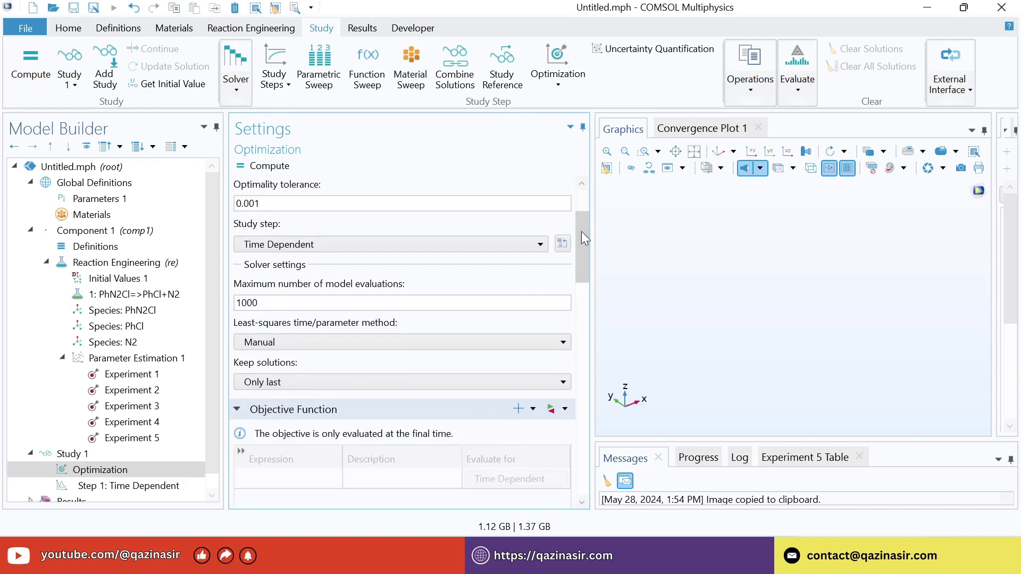
# - Generate the study's default solver and keep Time-Dependent Solver 1 storing the steps taken by solver
pyautogui.click(238, 92)
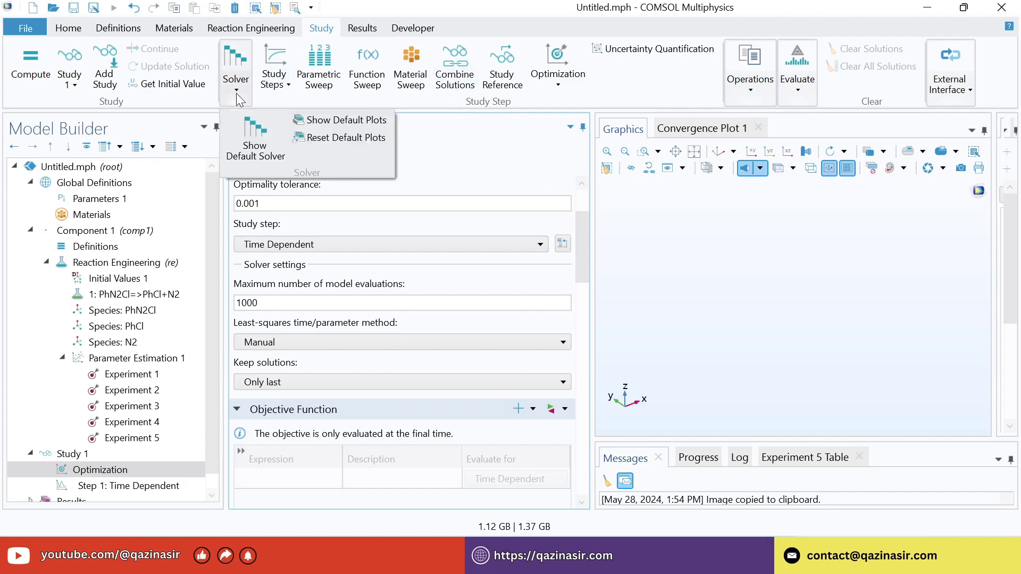
pyautogui.click(253, 151)
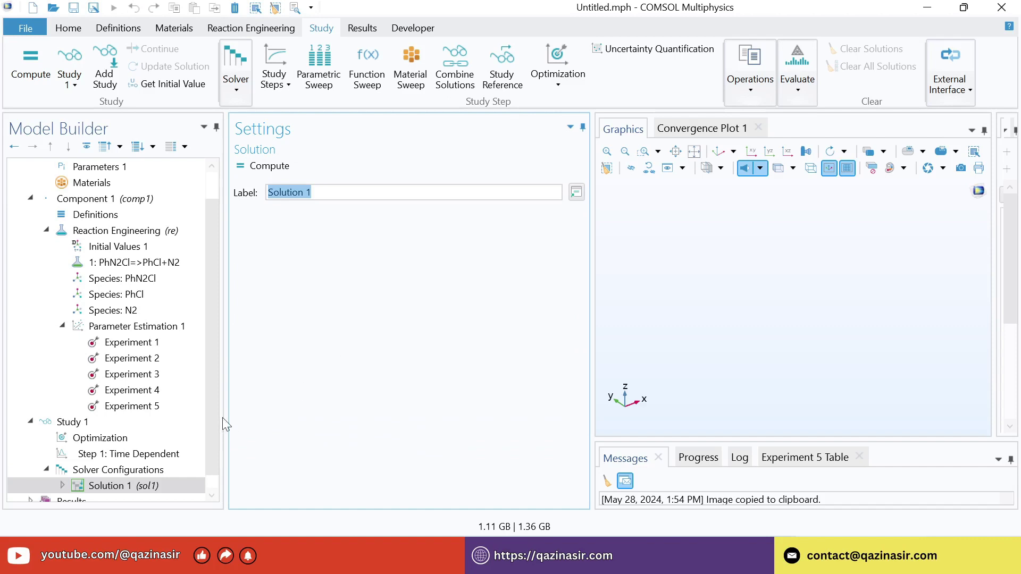
pyautogui.scroll(-1, 216, 436)
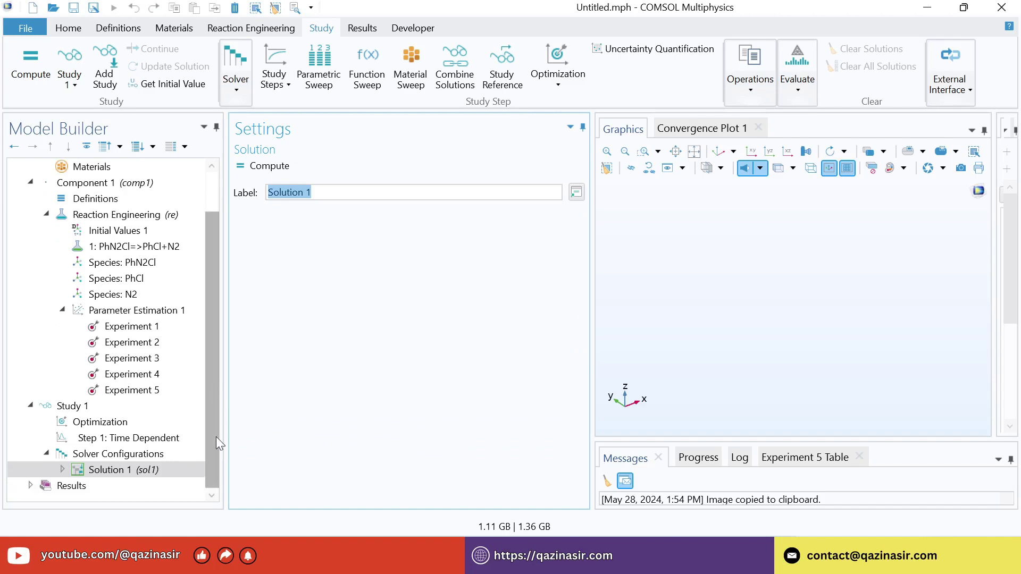
pyautogui.click(63, 469)
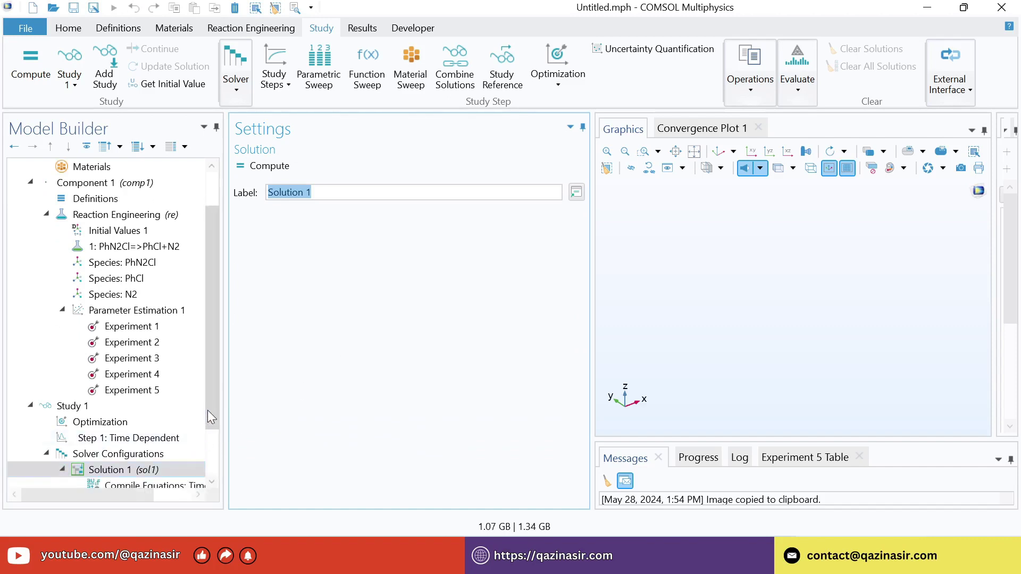
pyautogui.moveTo(210, 402); pyautogui.dragTo(218, 471)
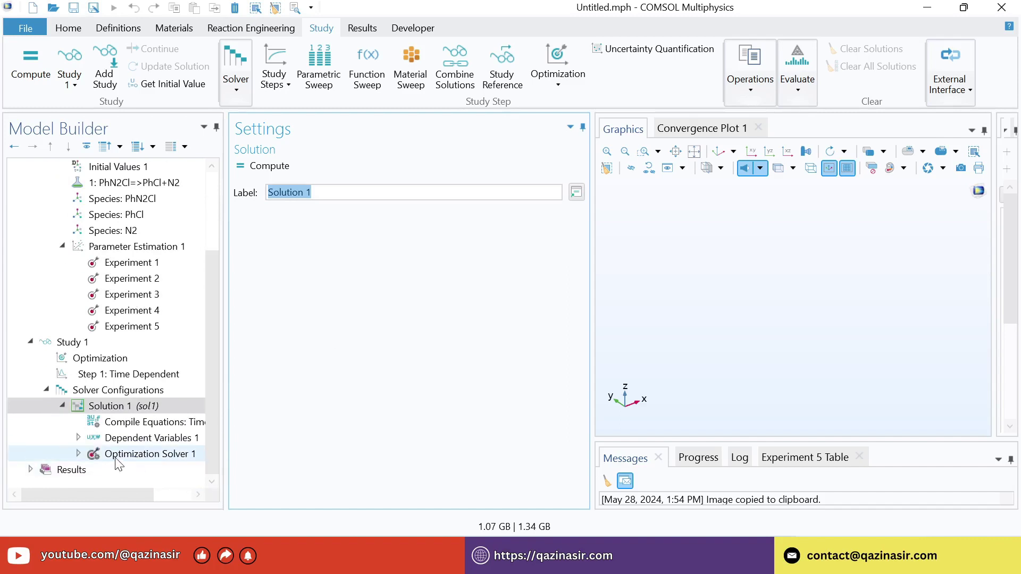
pyautogui.click(79, 455)
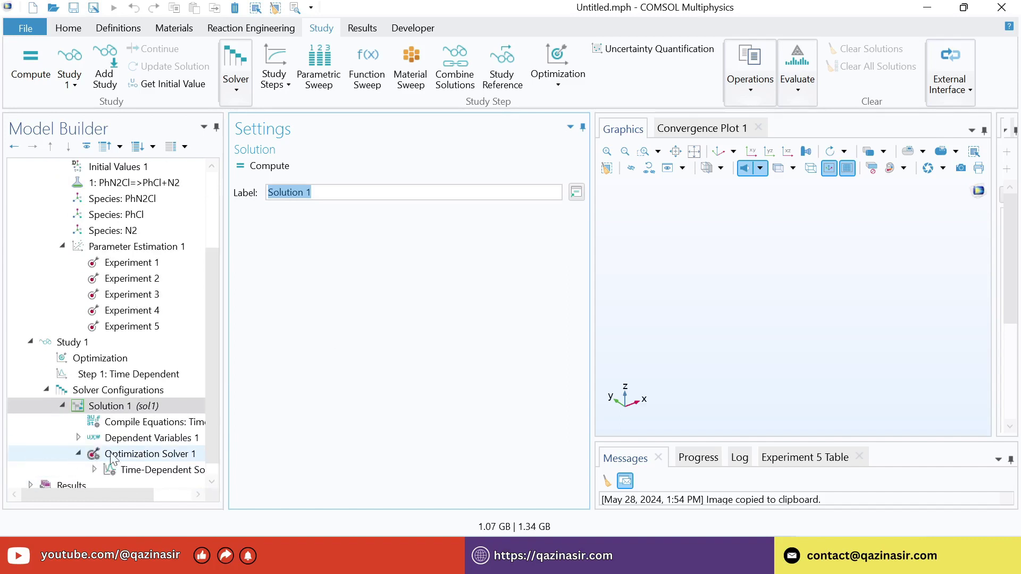
pyautogui.moveTo(208, 403); pyautogui.dragTo(211, 442)
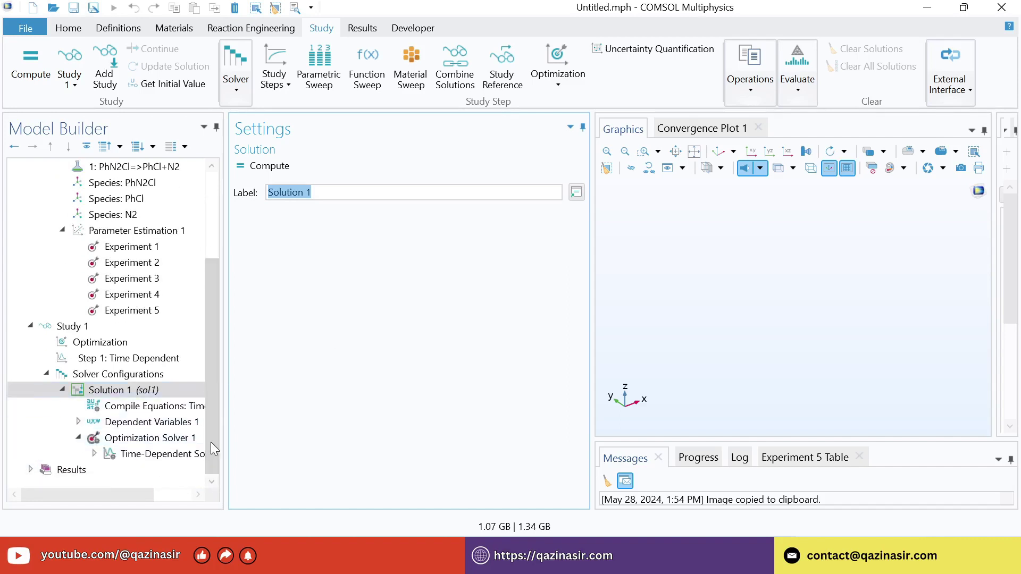
pyautogui.click(176, 453)
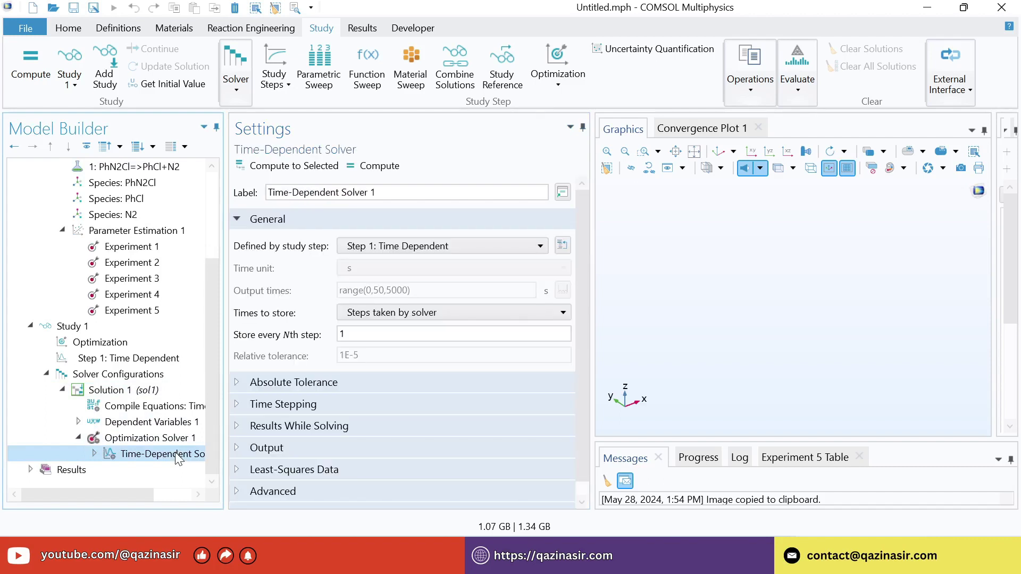
pyautogui.click(238, 446)
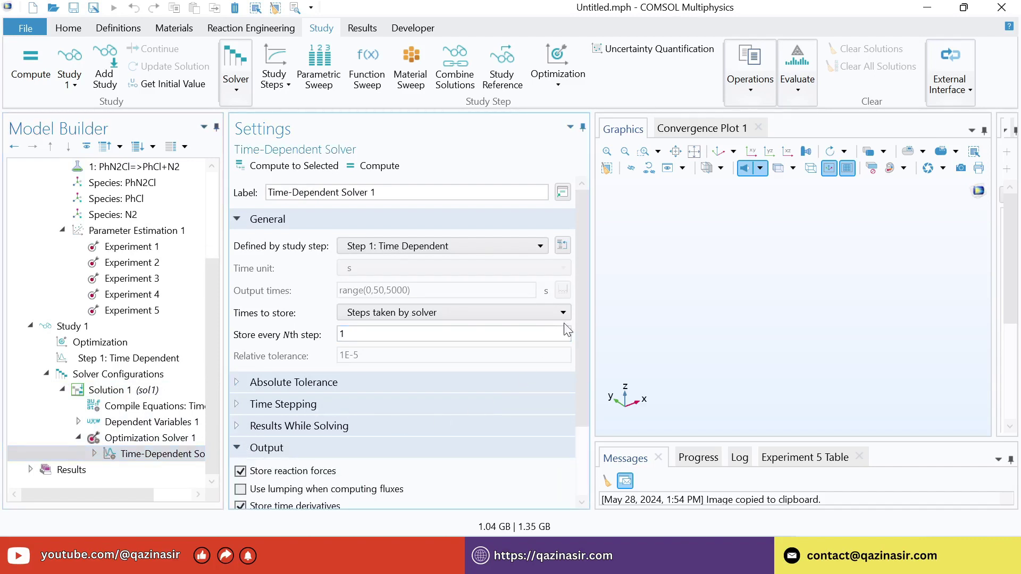
pyautogui.moveTo(583, 317); pyautogui.dragTo(542, 346)
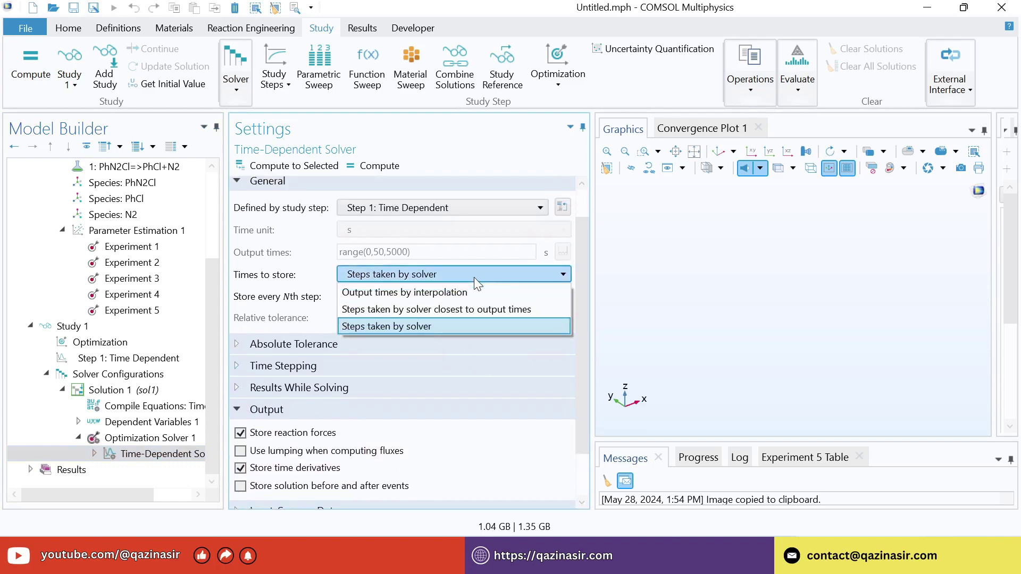
pyautogui.click(474, 276)
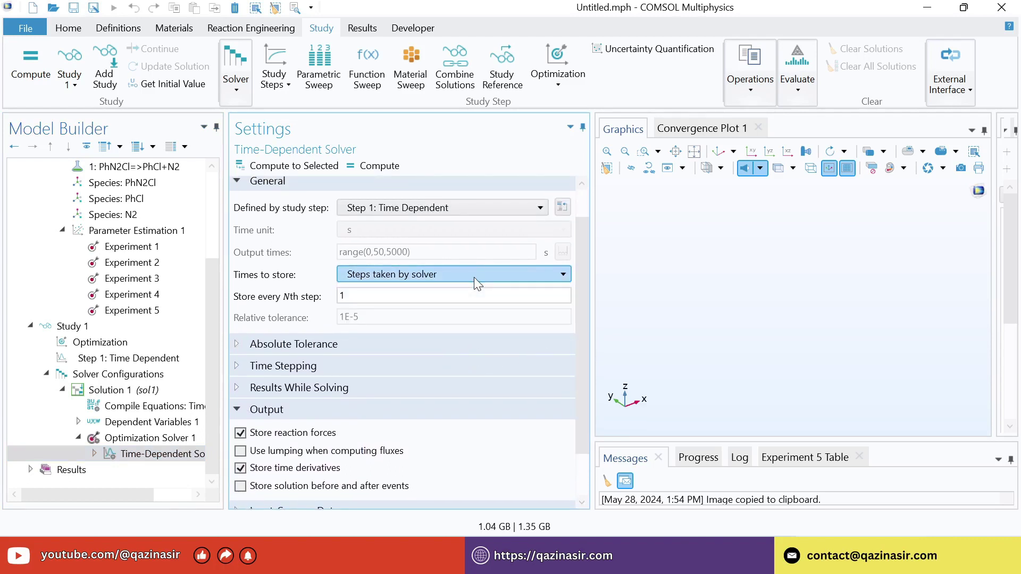
# - Compute the study and view the optimization solver's convergence plot
pyautogui.click(374, 172)
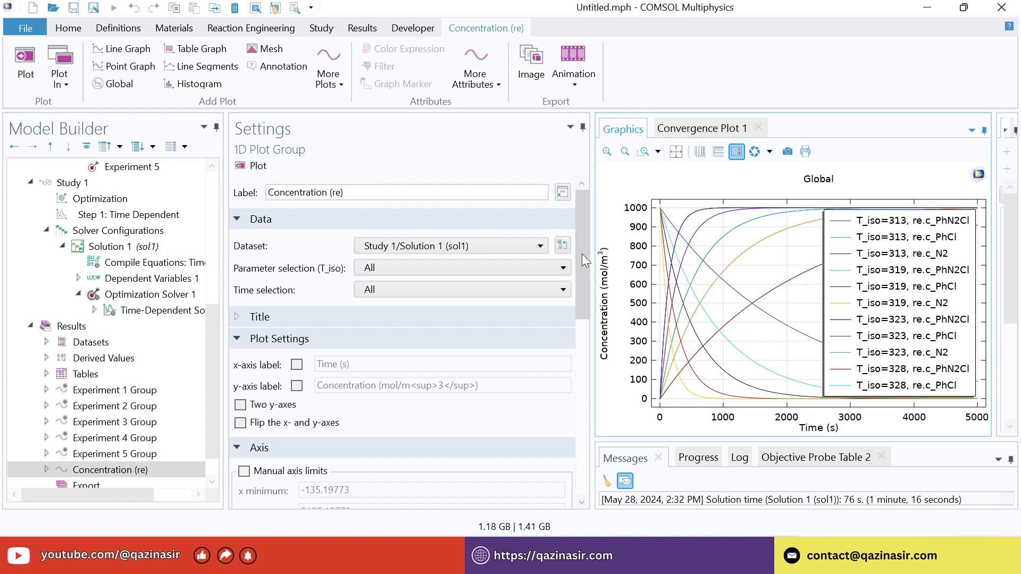
pyautogui.click(682, 130)
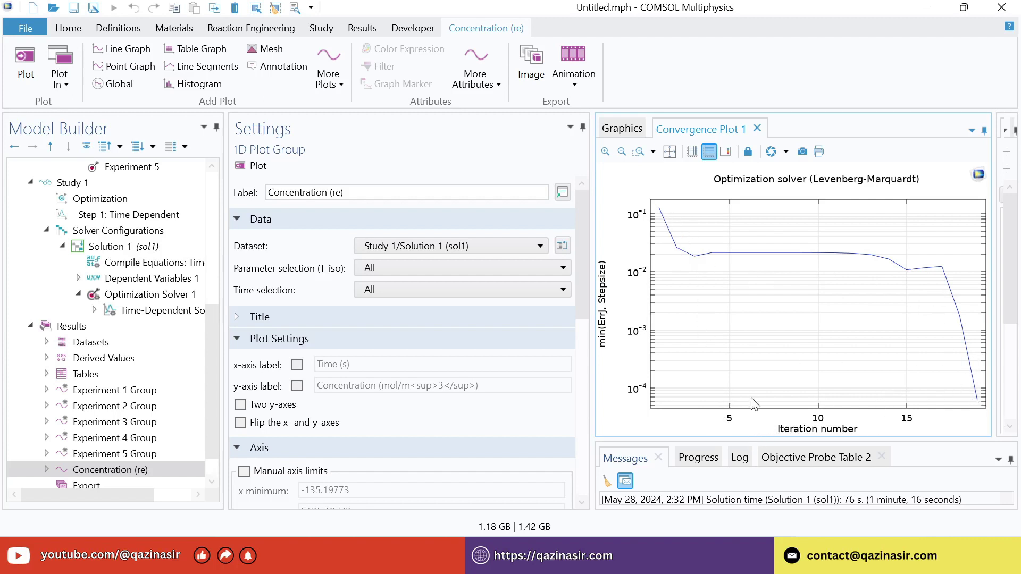
pyautogui.click(636, 129)
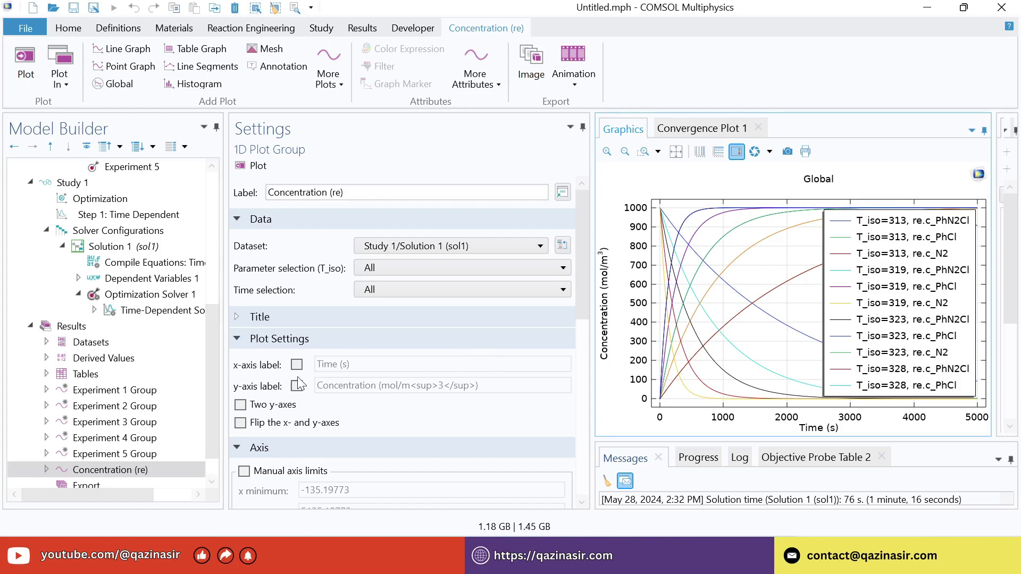
# - Rename the Experiment 1 Group plot group as Experiment Group 313 K
pyautogui.click(127, 396)
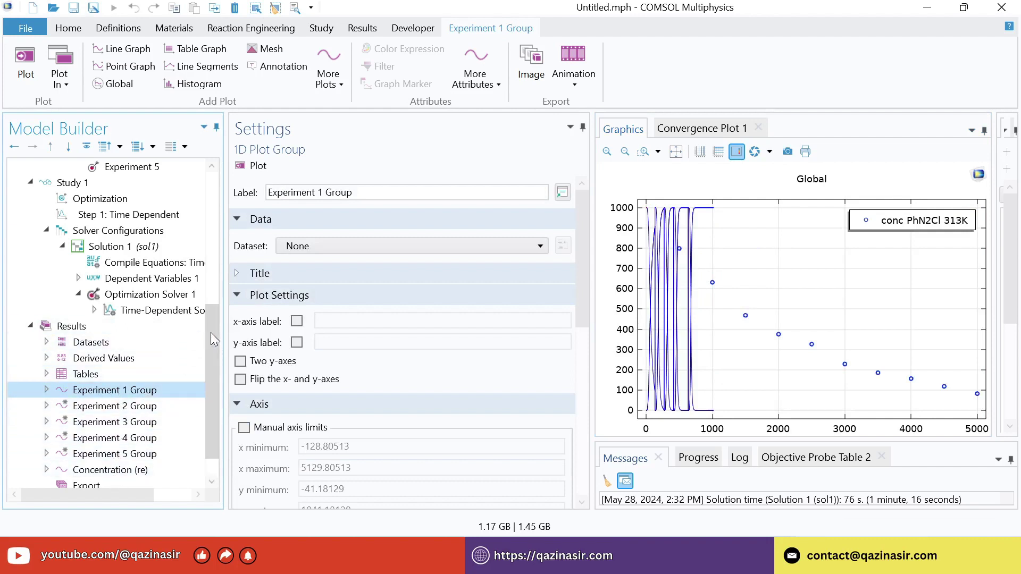
pyautogui.scroll(-2, 211, 335)
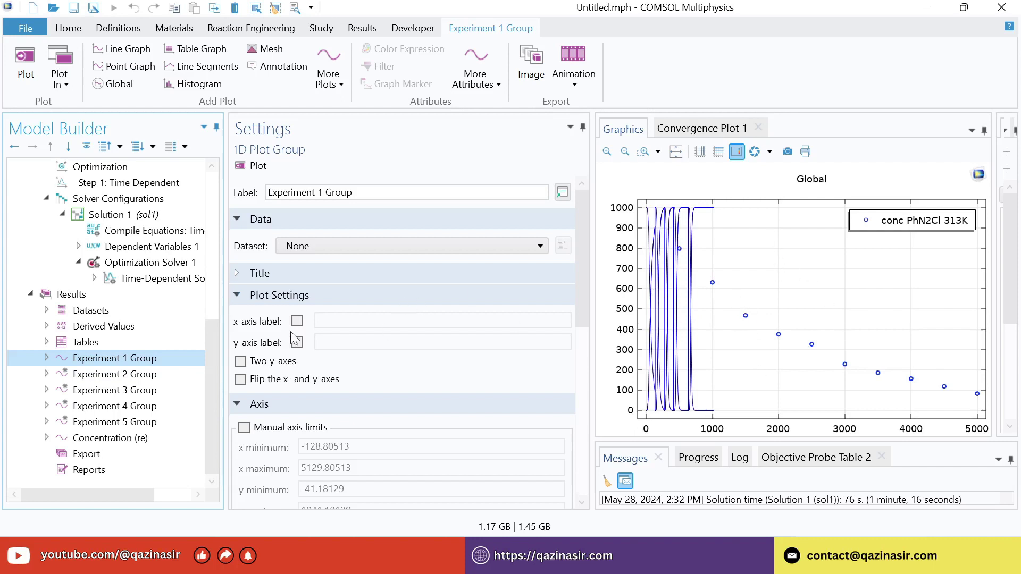
pyautogui.press('F2')
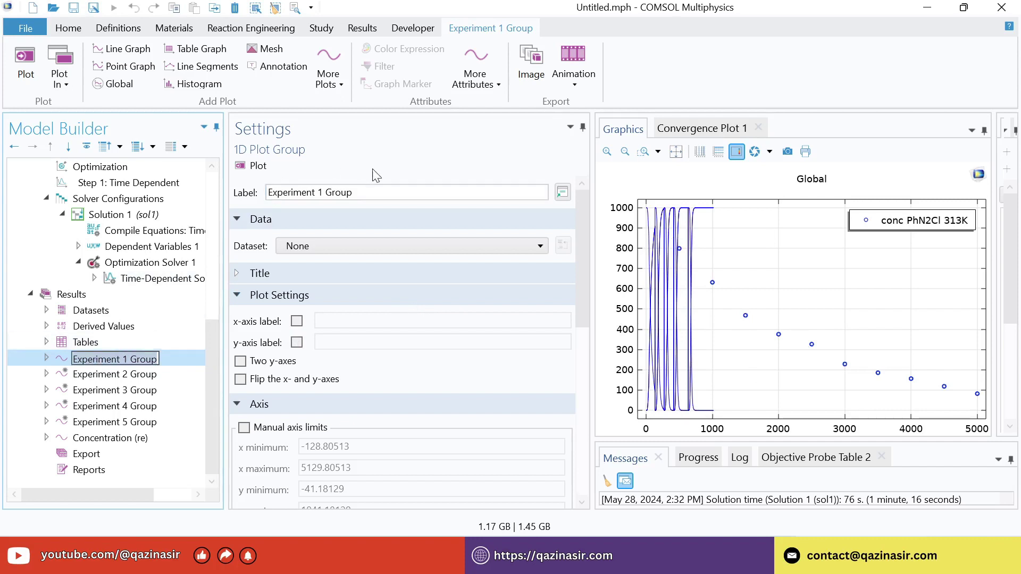
pyautogui.tripleClick(378, 193)
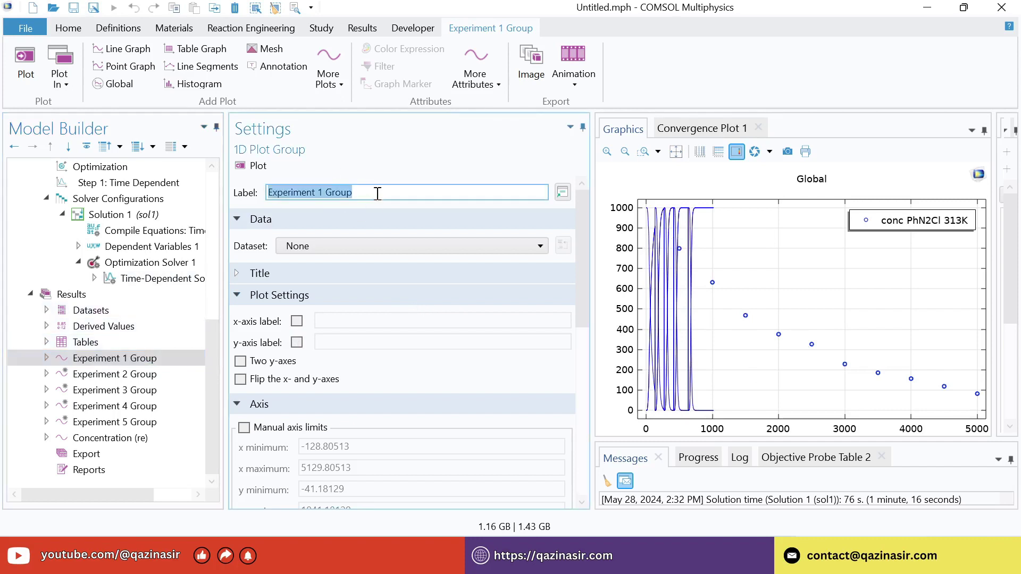
pyautogui.write('Experiment Group ')
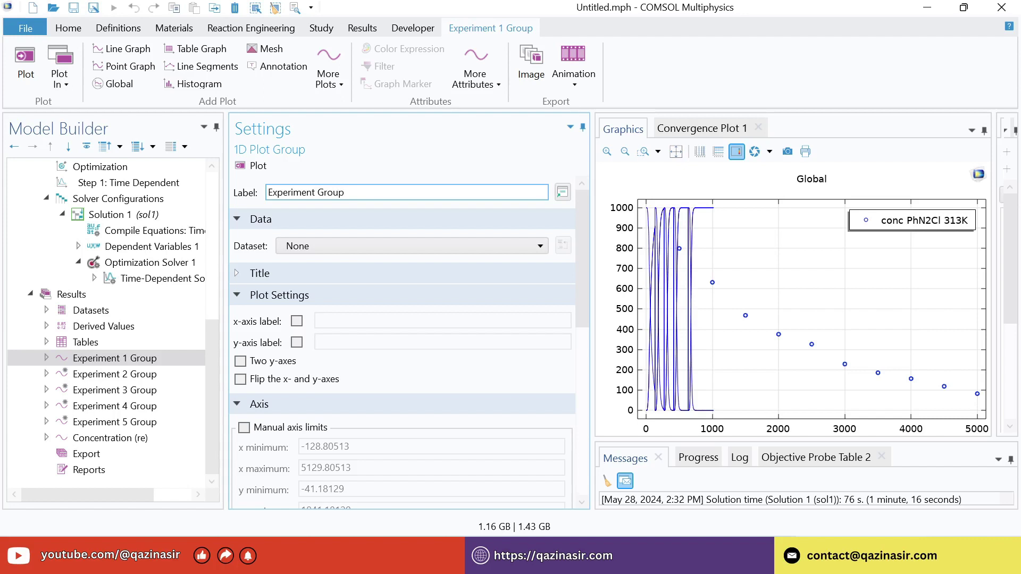
pyautogui.write('313 K')
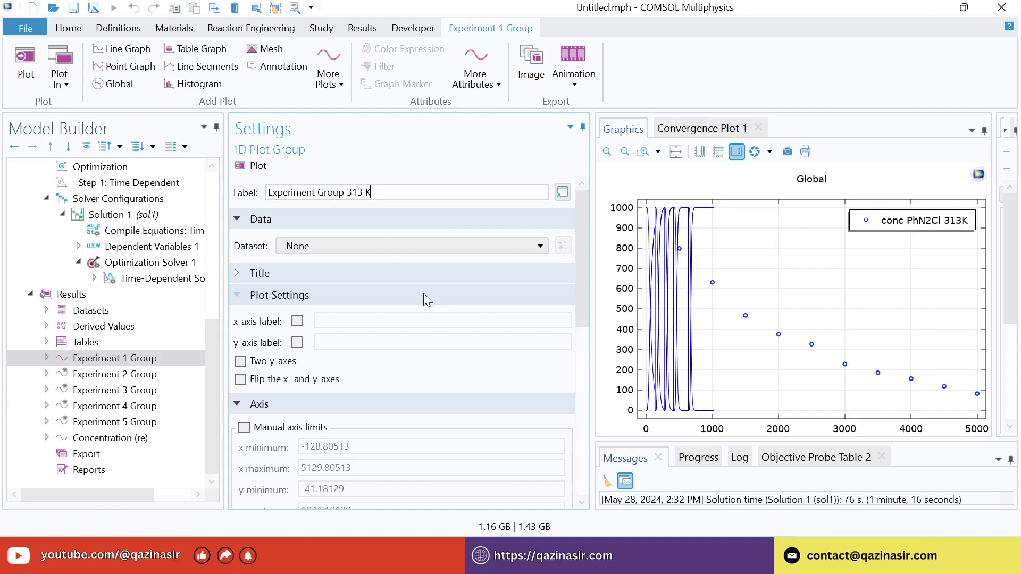
pyautogui.press('Return')
# - Set the title type of the 313 K plot group to None and label its x-axis Time (s)
pyautogui.click(237, 274)
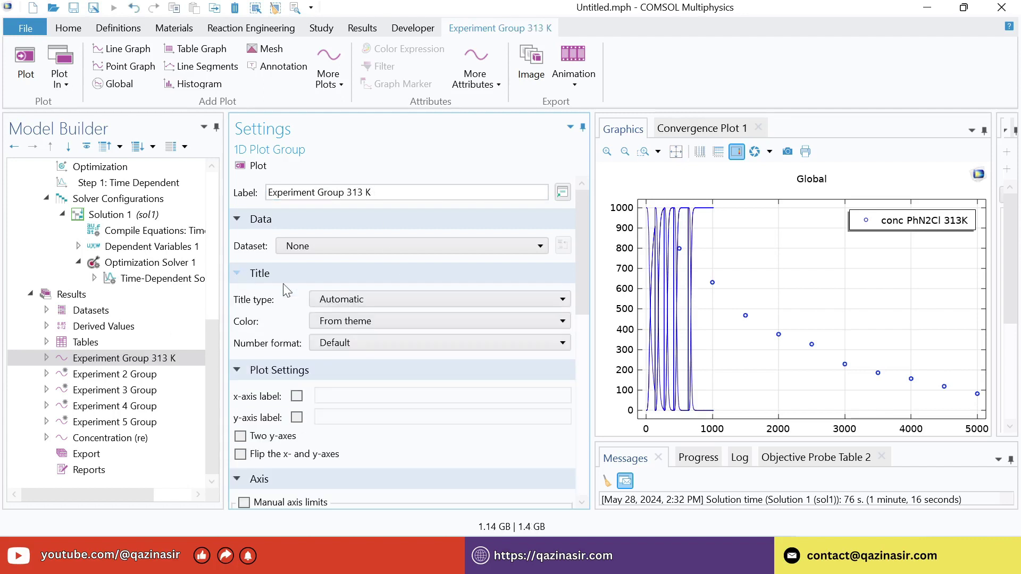
pyautogui.click(383, 297)
pyautogui.click(346, 385)
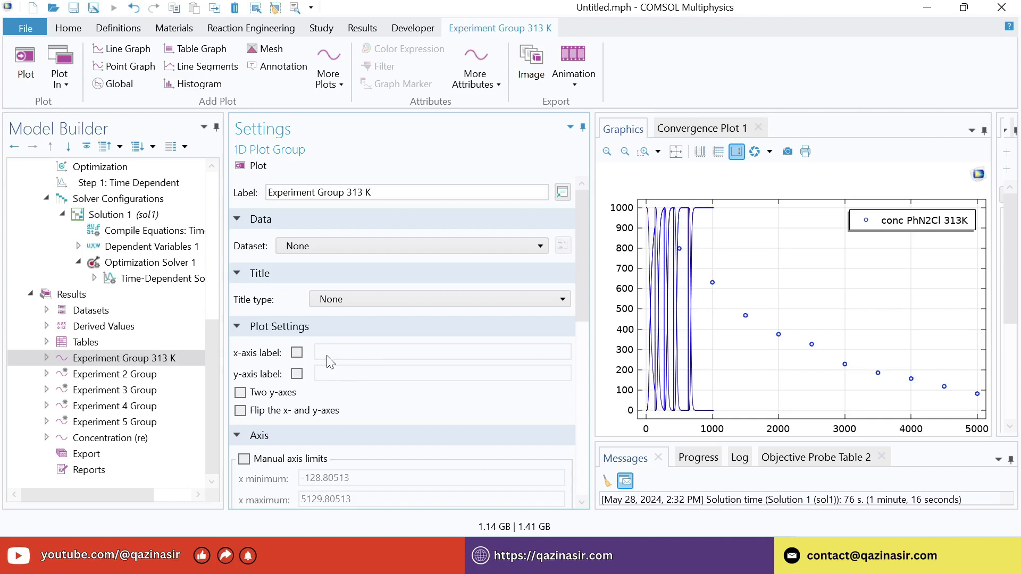
pyautogui.click(297, 353)
pyautogui.write('Time (s)')
pyautogui.press('Tab')
# - Enable the y-axis label of the 313 K plot group and set it to PhN<sub>2</sub>cl (mol/m<sup>3</sup>
pyautogui.click(298, 377)
pyautogui.click(339, 374)
pyautogui.write('PhN')
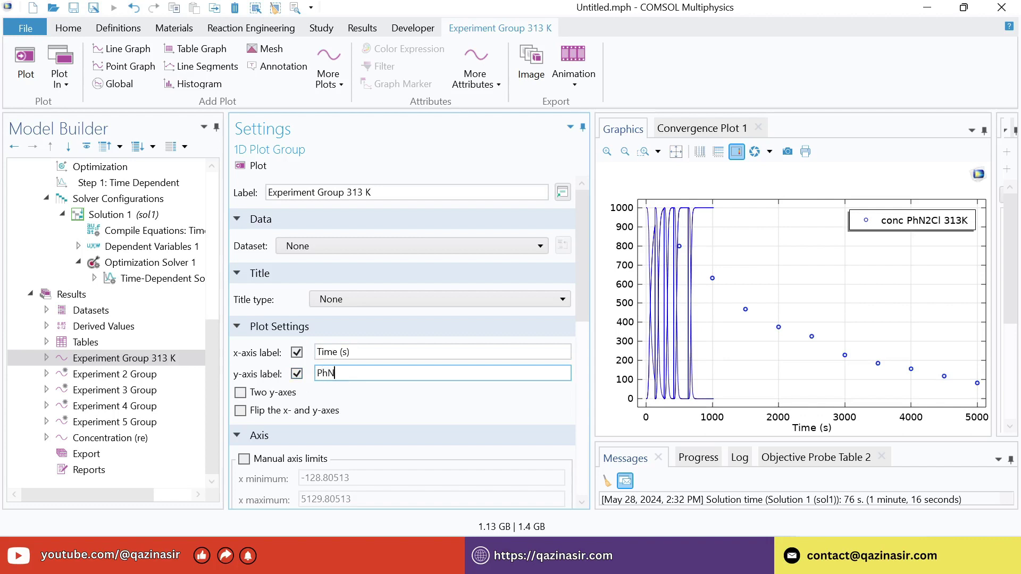
pyautogui.write('<sub')
pyautogui.write('>')
pyautogui.write('2</su')
pyautogui.write('b')
pyautogui.write('>')
pyautogui.write('c')
pyautogui.write('l (mol')
pyautogui.write('/,')
pyautogui.write('m<')
pyautogui.write('sup')
pyautogui.write('>')
pyautogui.write('3')
pyautogui.write('</sup')
pyautogui.write('>')
pyautogui.click(567, 352)
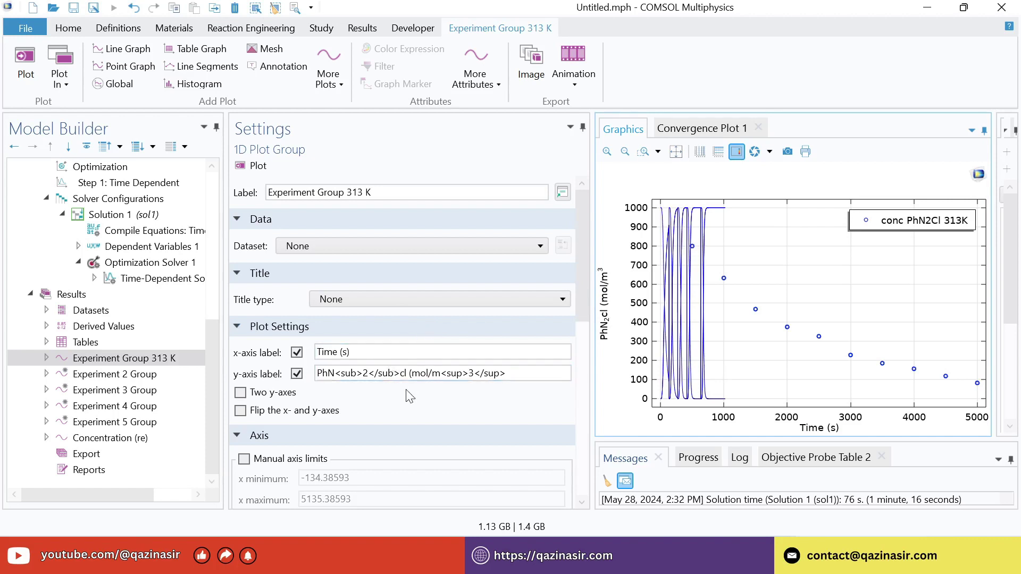
# - Set the legends of the Experiment 1 Data table graph in the 313 K plot group to Manual
pyautogui.click(45, 358)
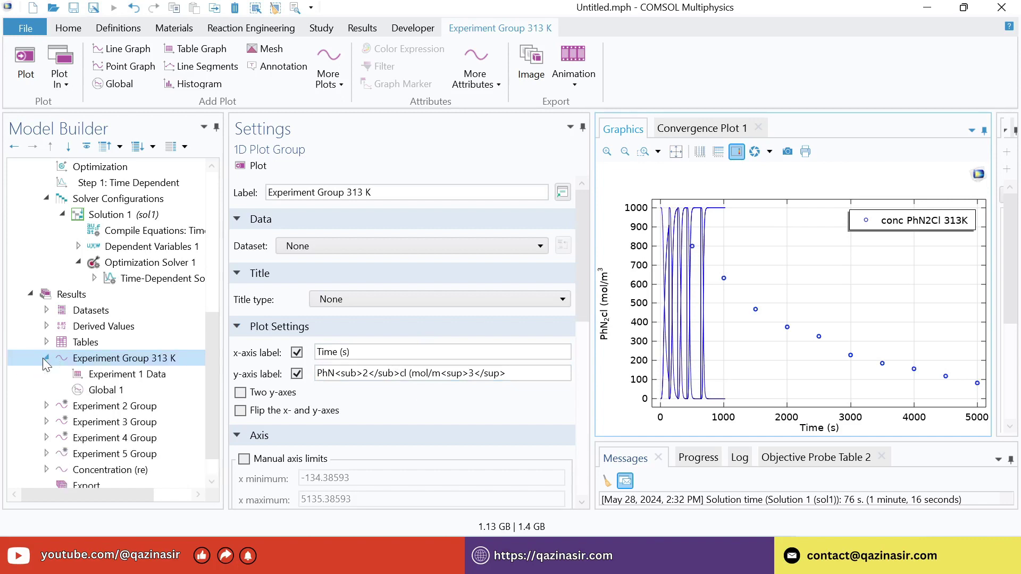
pyautogui.click(104, 376)
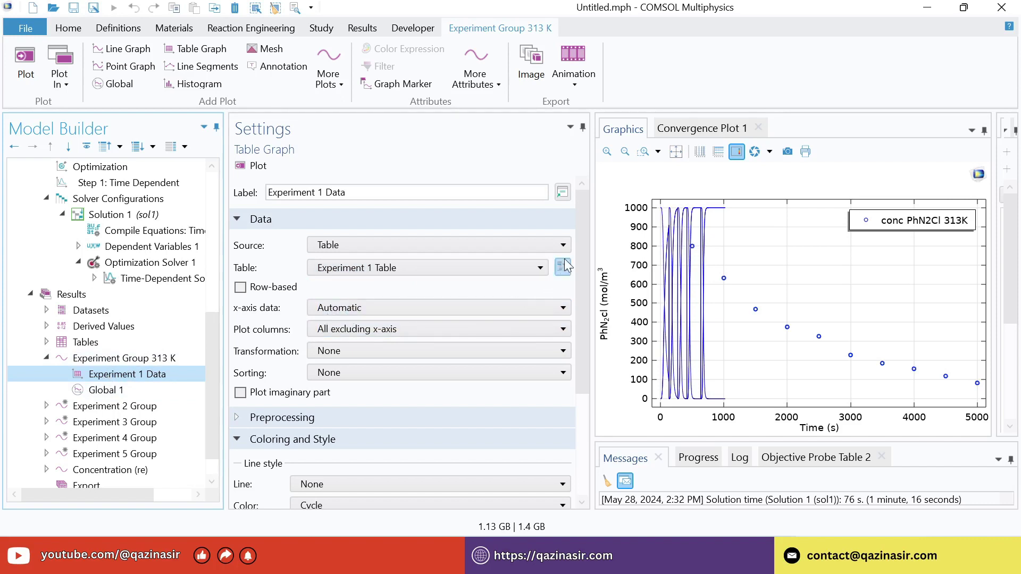
pyautogui.moveTo(581, 247); pyautogui.dragTo(580, 401)
pyautogui.click(237, 499)
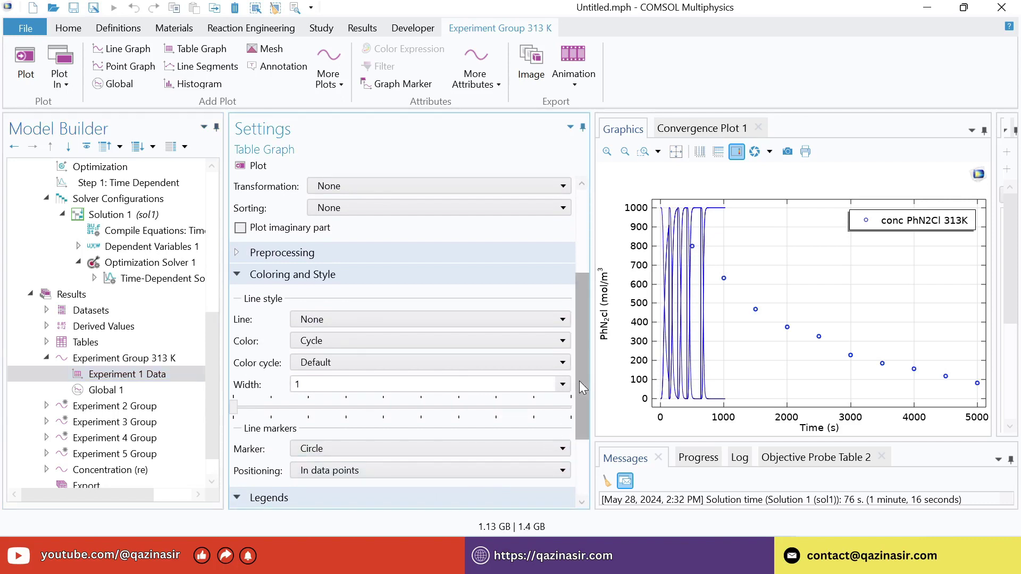
pyautogui.moveTo(579, 381); pyautogui.dragTo(587, 465)
pyautogui.click(388, 435)
pyautogui.click(316, 465)
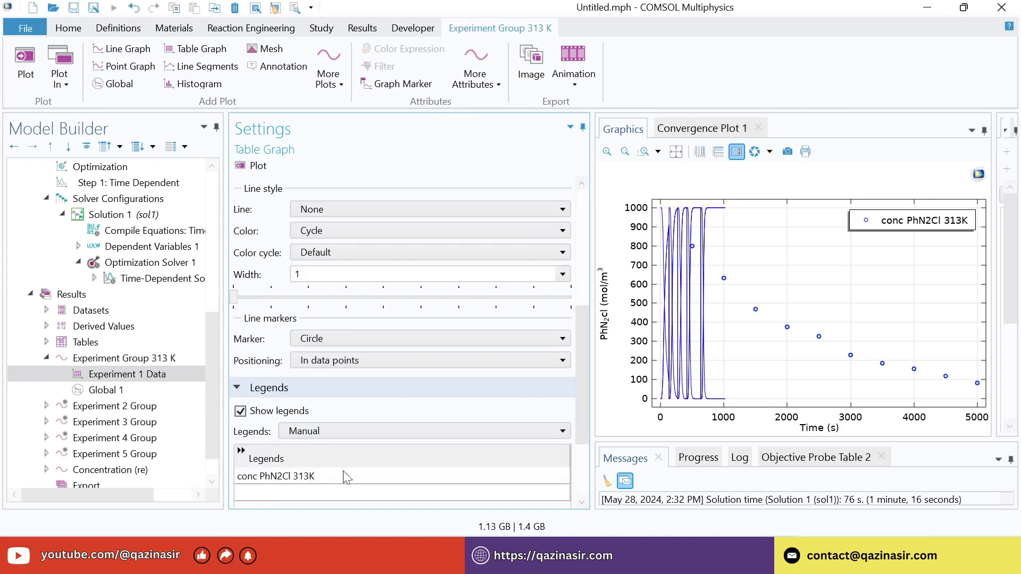
# - Replace the manual legend text of Experiment 1 Data with Experiment at 313 K
pyautogui.moveTo(579, 385); pyautogui.dragTo(583, 450)
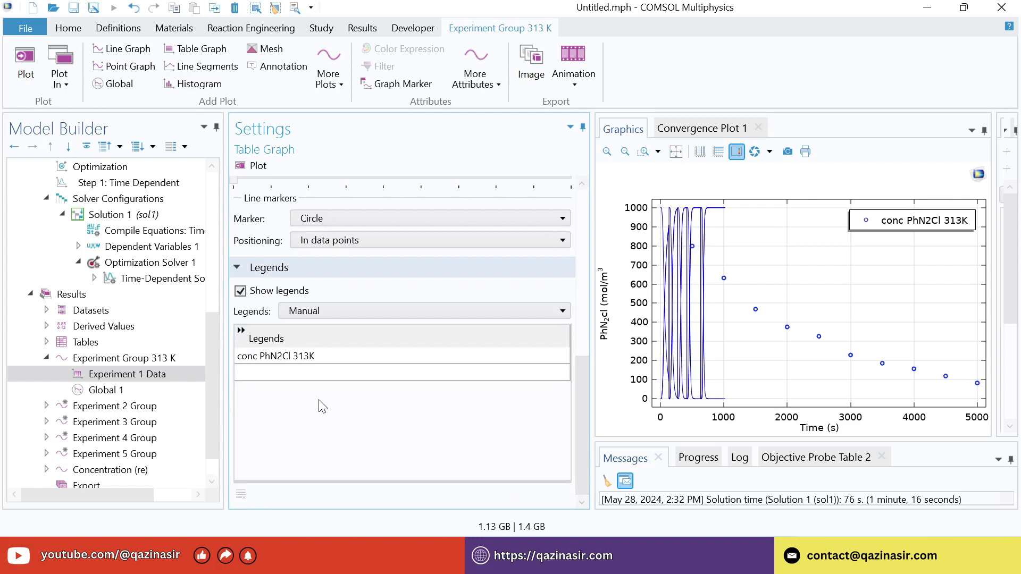
pyautogui.doubleClick(296, 357)
pyautogui.tripleClick(295, 357)
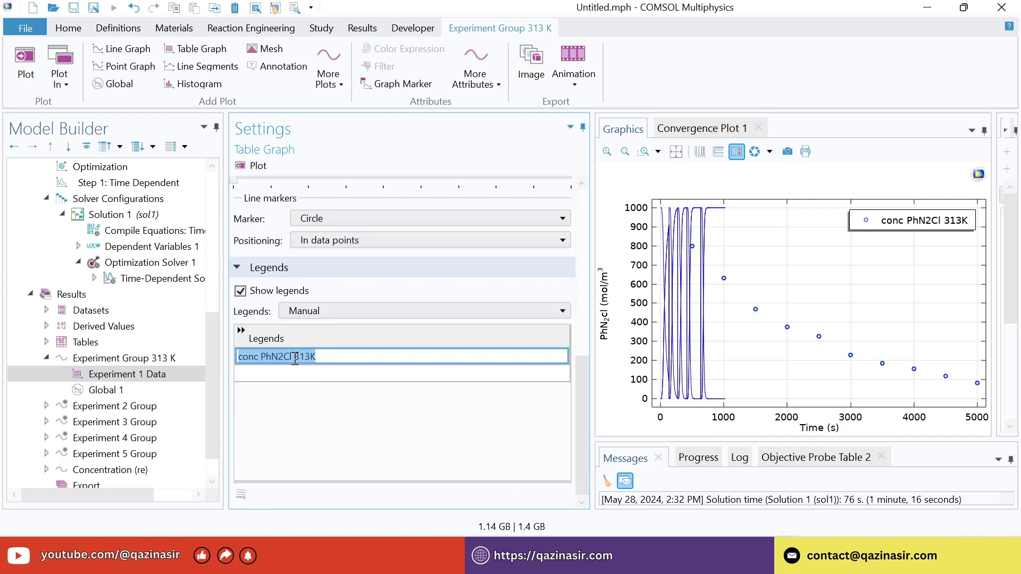
pyautogui.write('Exper')
pyautogui.press('BackSpace')
pyautogui.press('BackSpace')
pyautogui.press('BackSpace')
pyautogui.write('o')
pyautogui.press('BackSpace')
pyautogui.write('periment at 313 K')
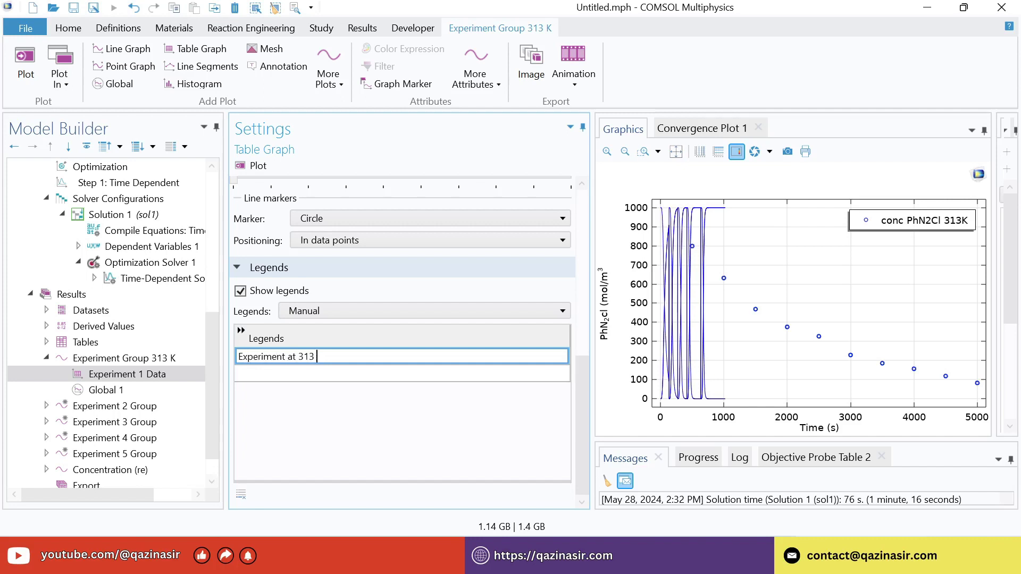
pyautogui.press('Return')
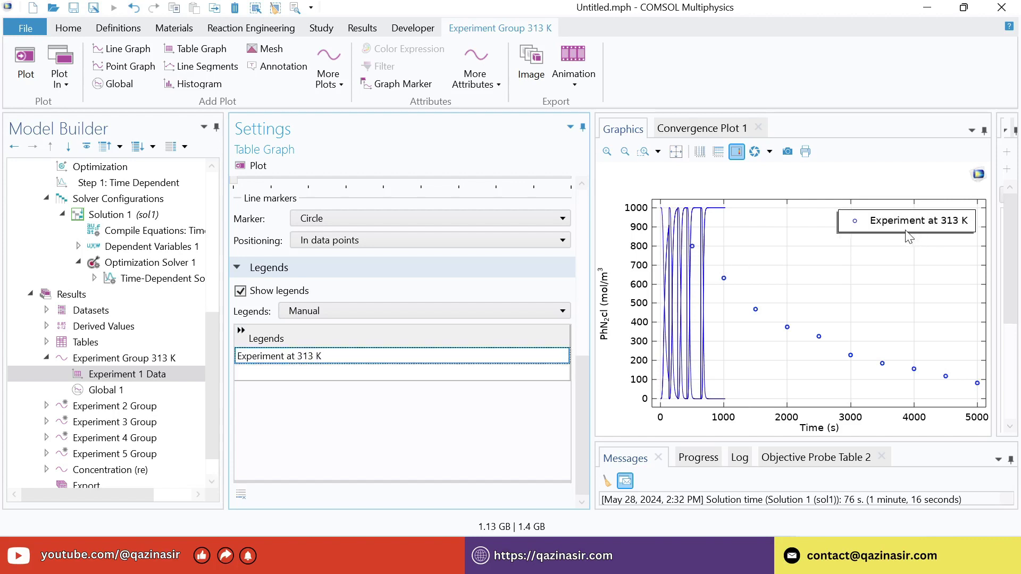
# - Set the T_iso parameter selection of Global 1 in the 313 K plot group to From list and choose 313
pyautogui.click(102, 393)
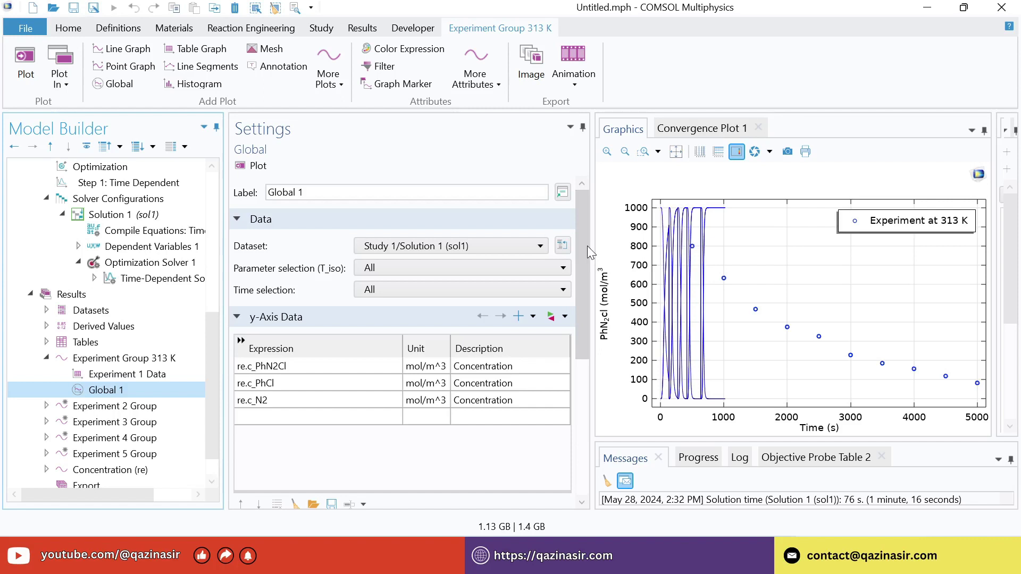
pyautogui.click(432, 270)
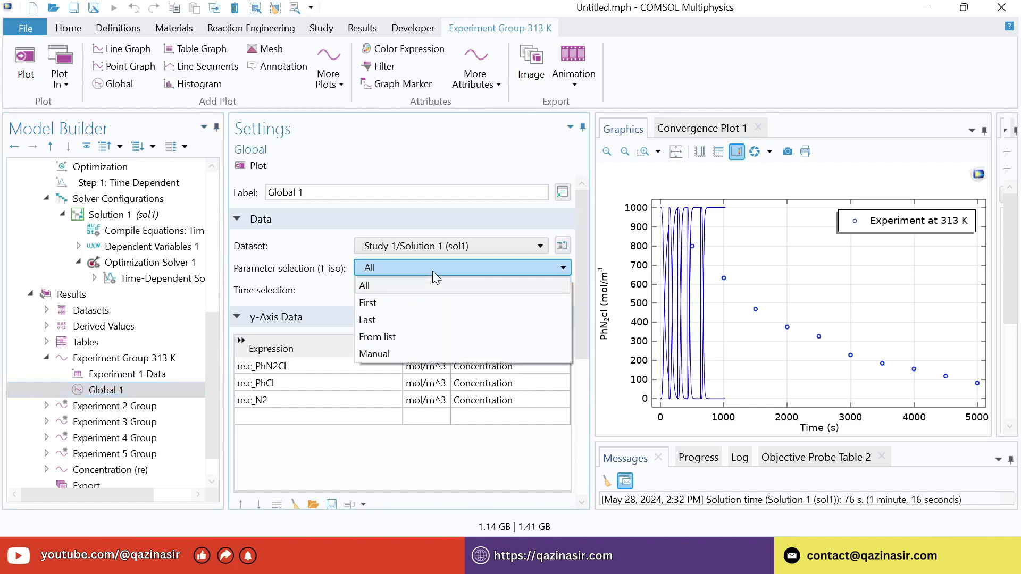
pyautogui.click(378, 338)
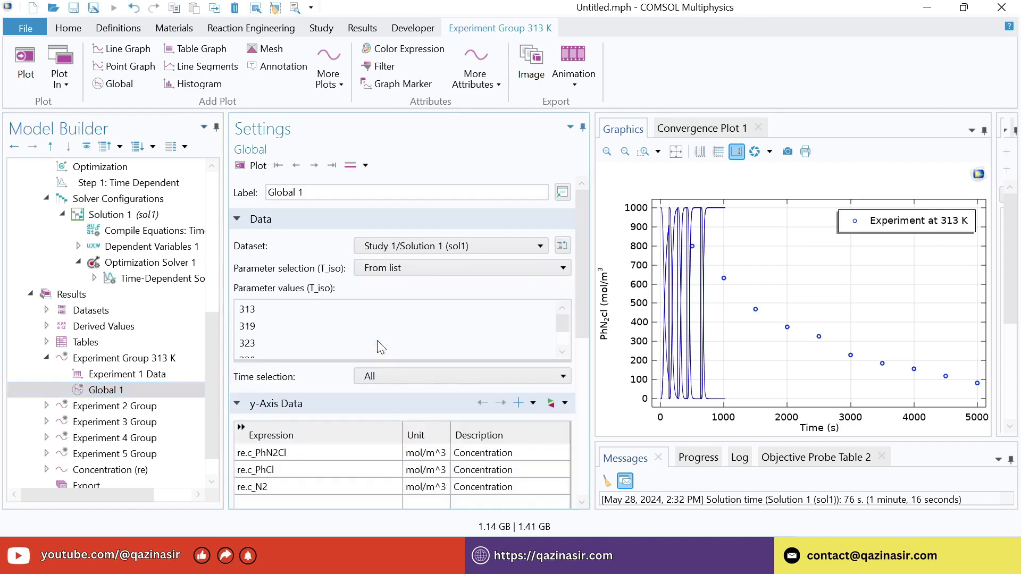
pyautogui.click(246, 313)
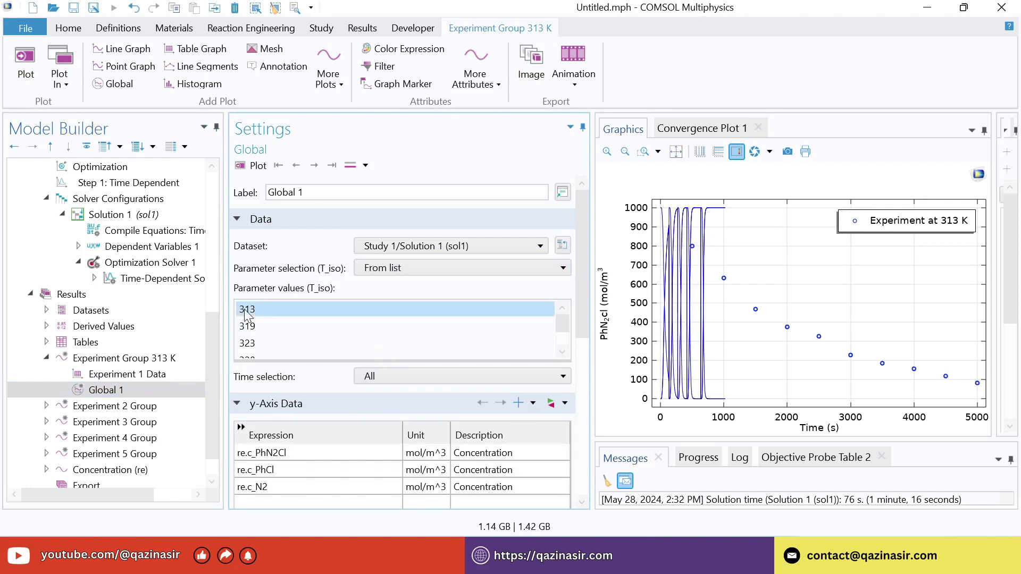
# - Replace the y-axis expressions of Global 1 with the Reaction Engineering concentration re.c_PhN2Cl only
pyautogui.moveTo(580, 282); pyautogui.dragTo(586, 338)
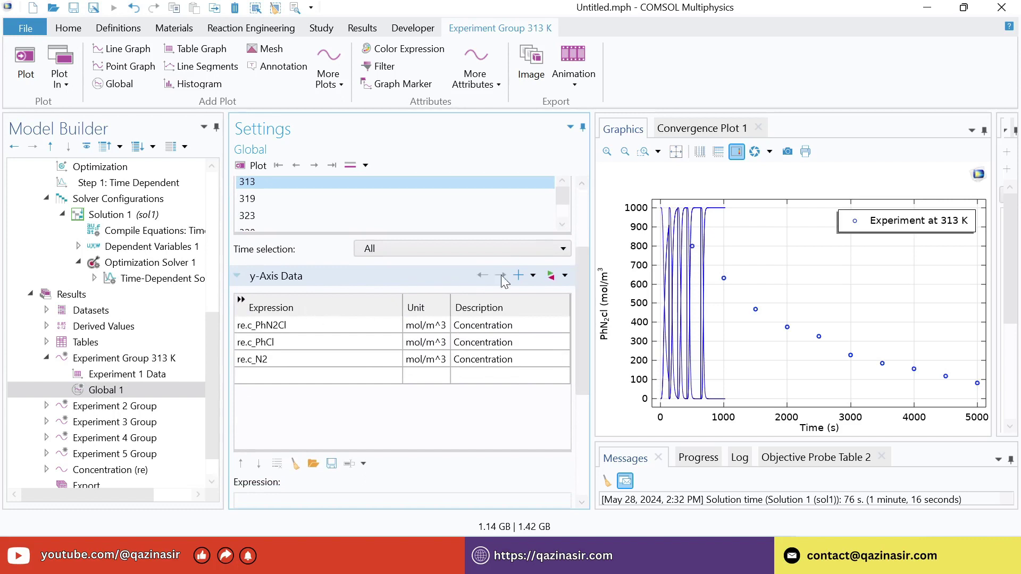
pyautogui.click(551, 276)
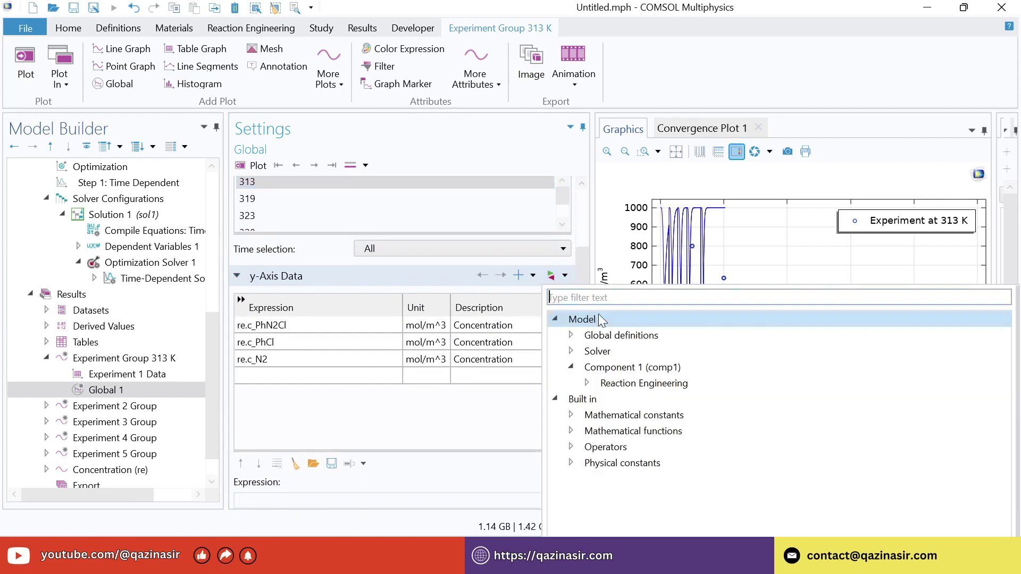
pyautogui.click(588, 384)
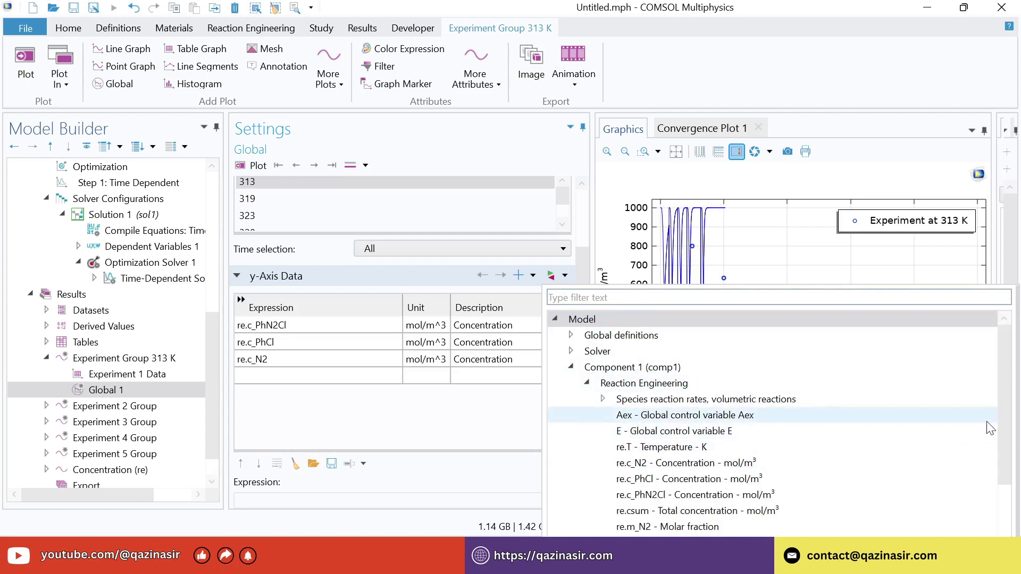
pyautogui.scroll(-1, 1005, 396)
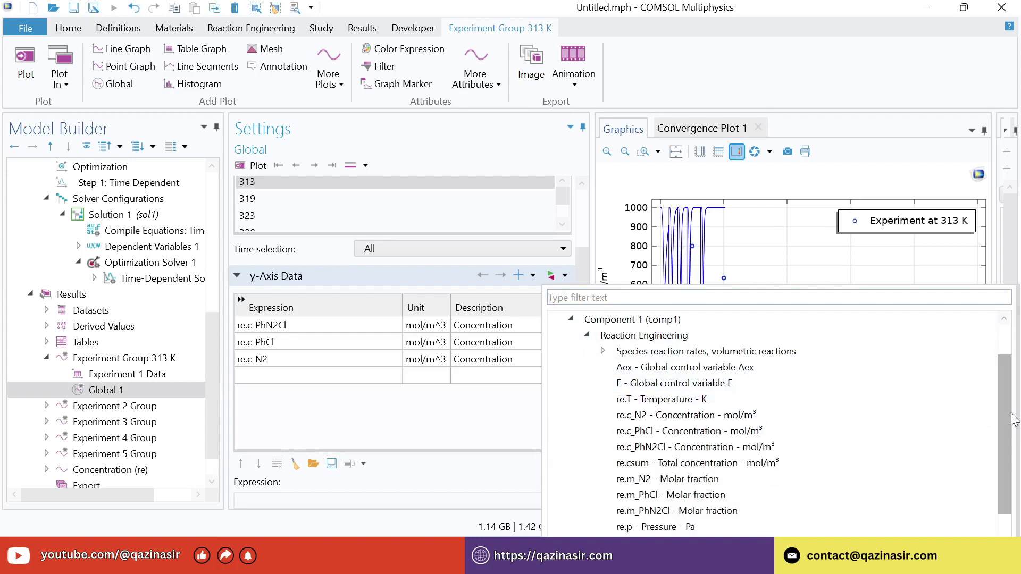
pyautogui.click(668, 448)
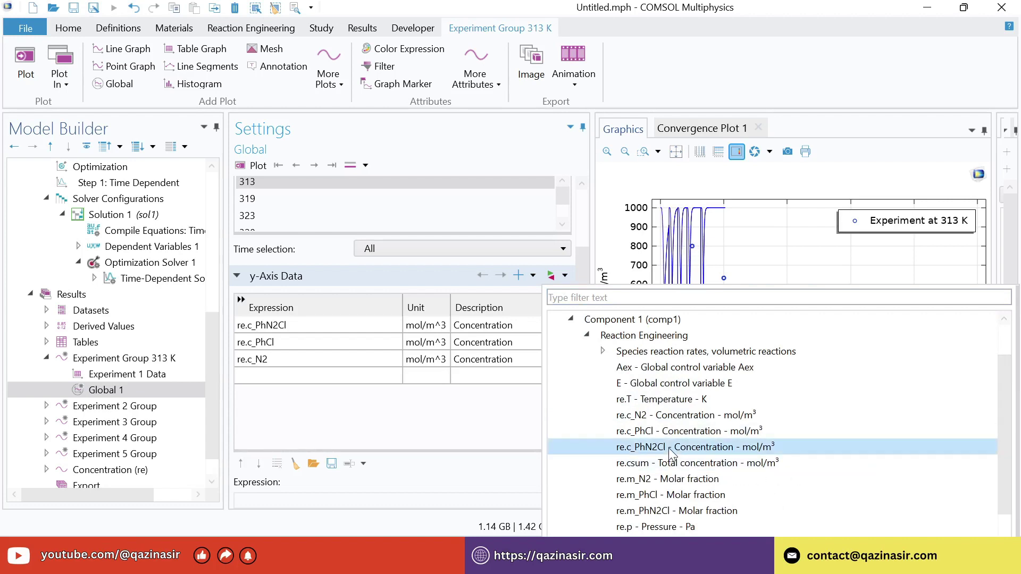
pyautogui.doubleClick(668, 448)
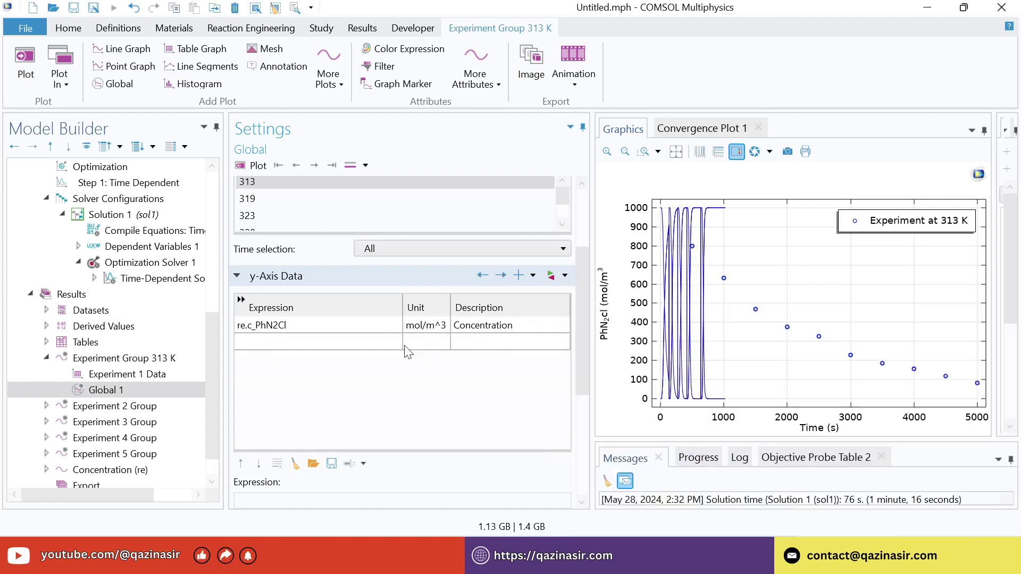
# - Replace the x-axis data of Global 1 with the solver time expression t
pyautogui.moveTo(578, 313); pyautogui.dragTo(588, 429)
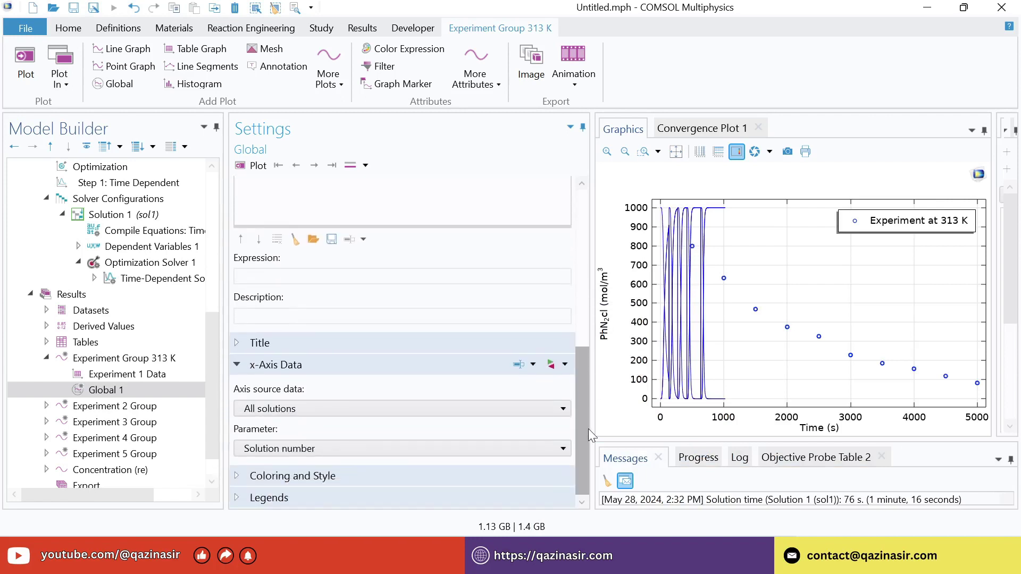
pyautogui.click(551, 368)
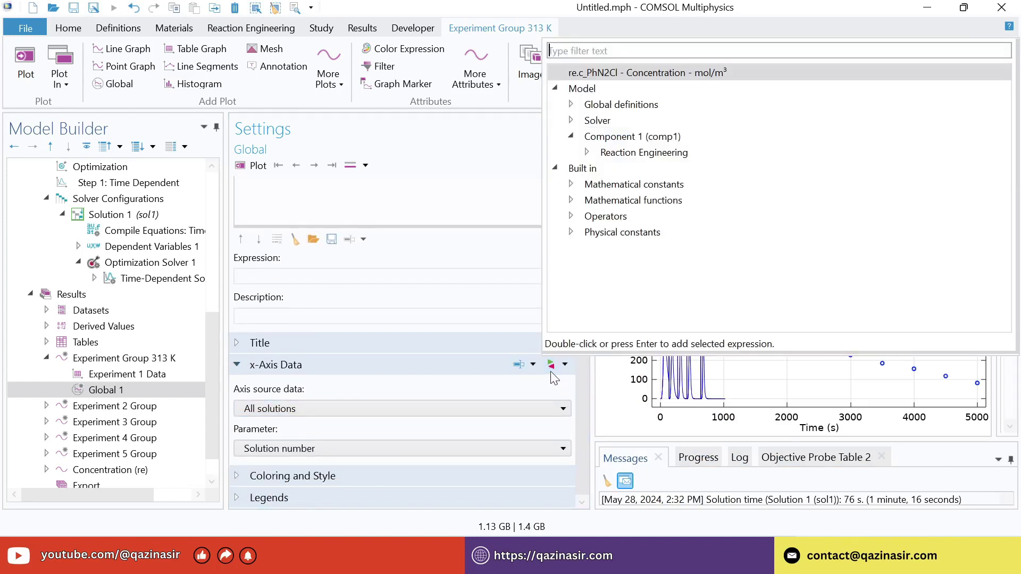
pyautogui.click(571, 121)
pyautogui.click(617, 137)
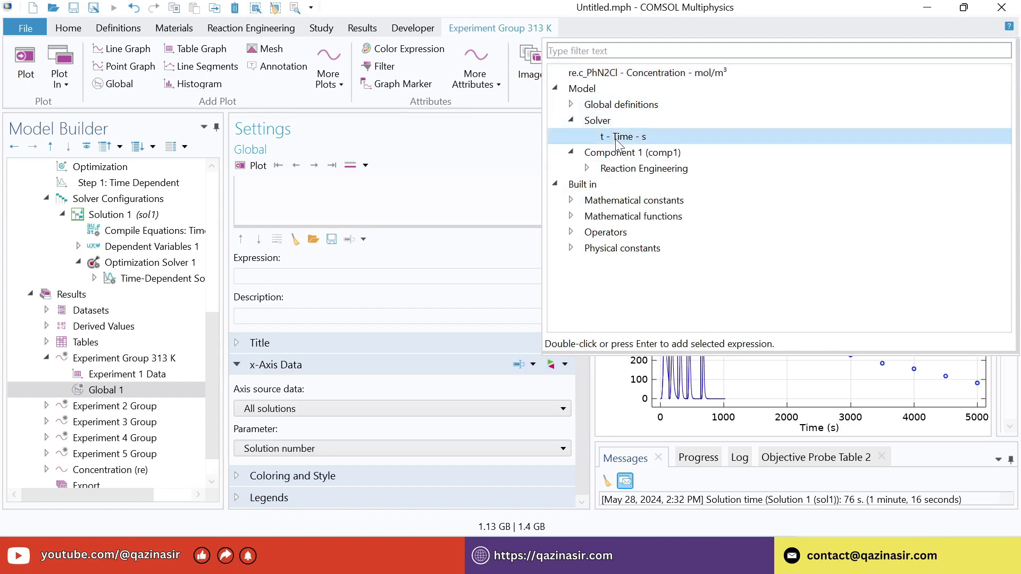
pyautogui.doubleClick(646, 138)
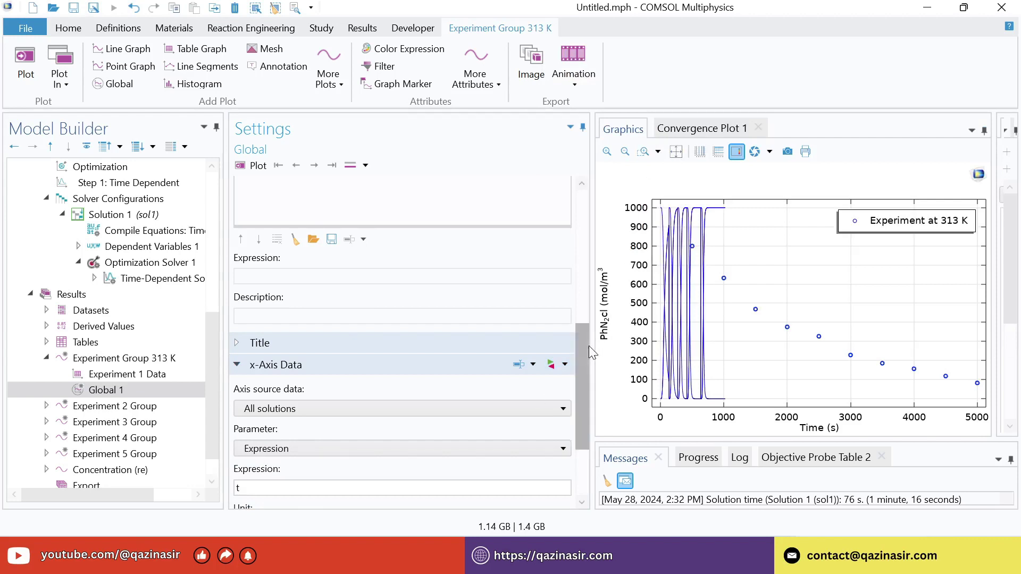
# - Turn on the display of legends for Global 1 in the 313 K plot group
pyautogui.moveTo(589, 346); pyautogui.dragTo(589, 406)
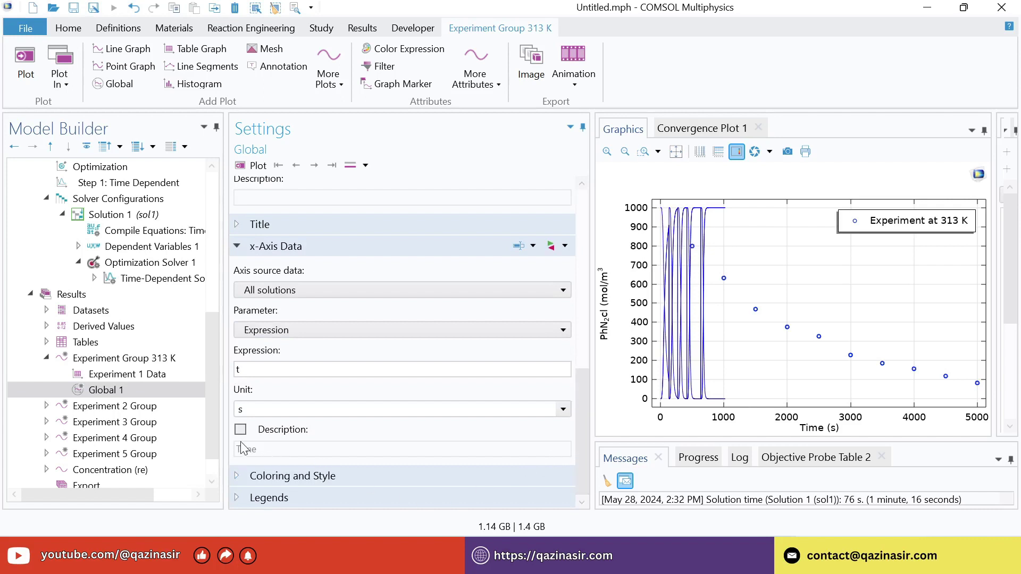
pyautogui.click(237, 497)
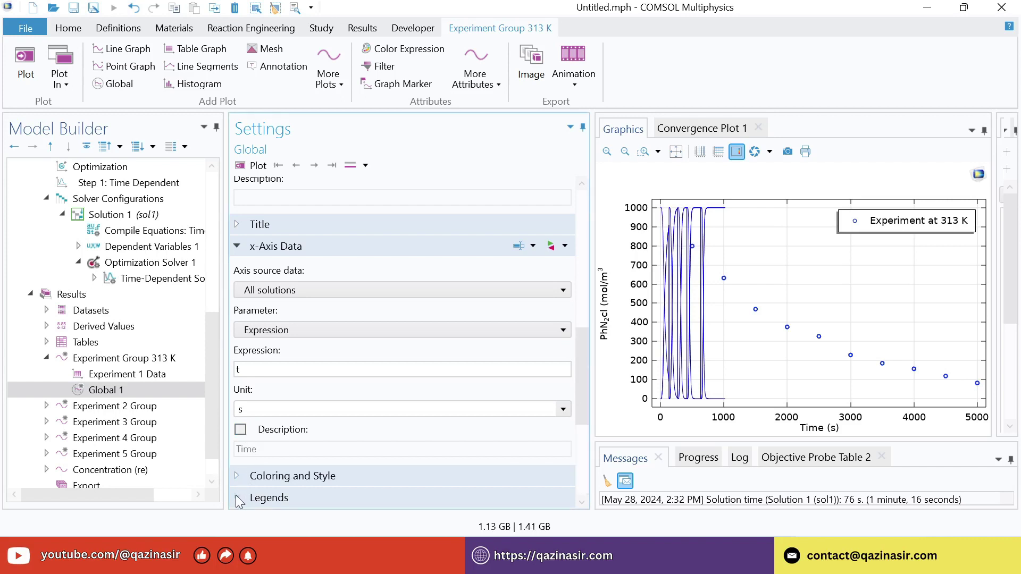
pyautogui.moveTo(579, 381); pyautogui.dragTo(581, 448)
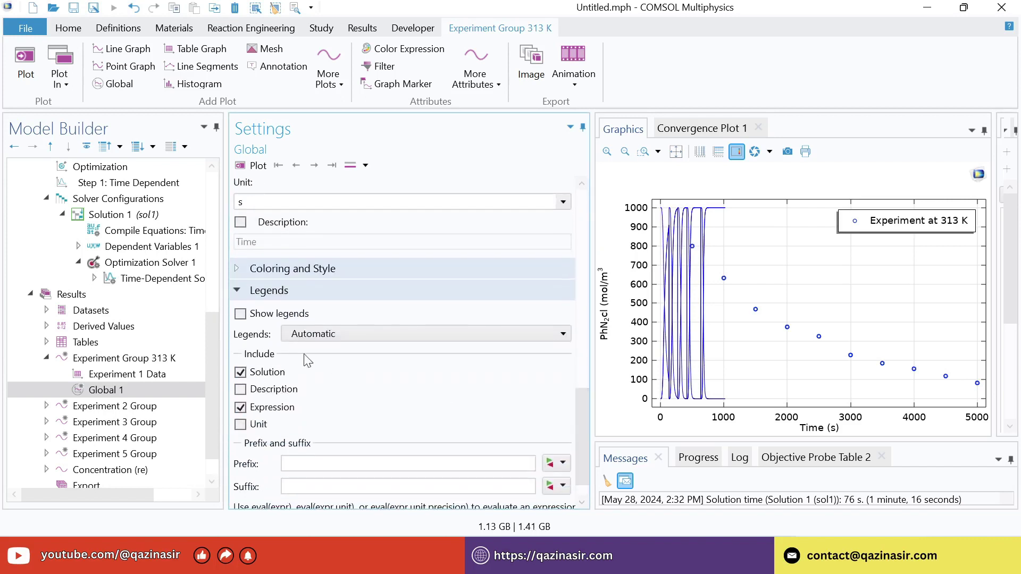
pyautogui.click(240, 314)
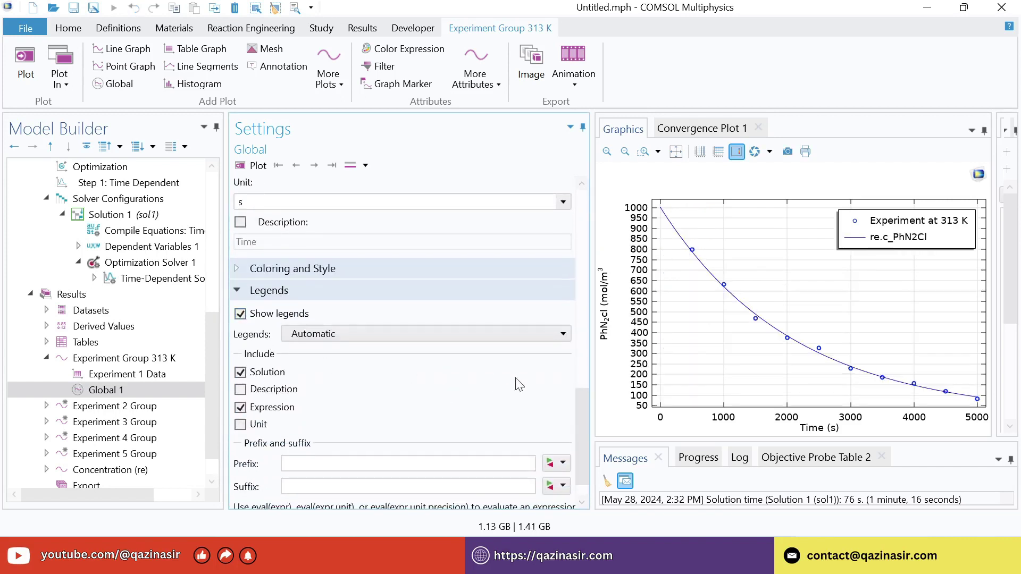
# - Add the legend prefix Simulation at 313 K to Global 1 and replot the graph
pyautogui.moveTo(582, 403); pyautogui.dragTo(582, 417)
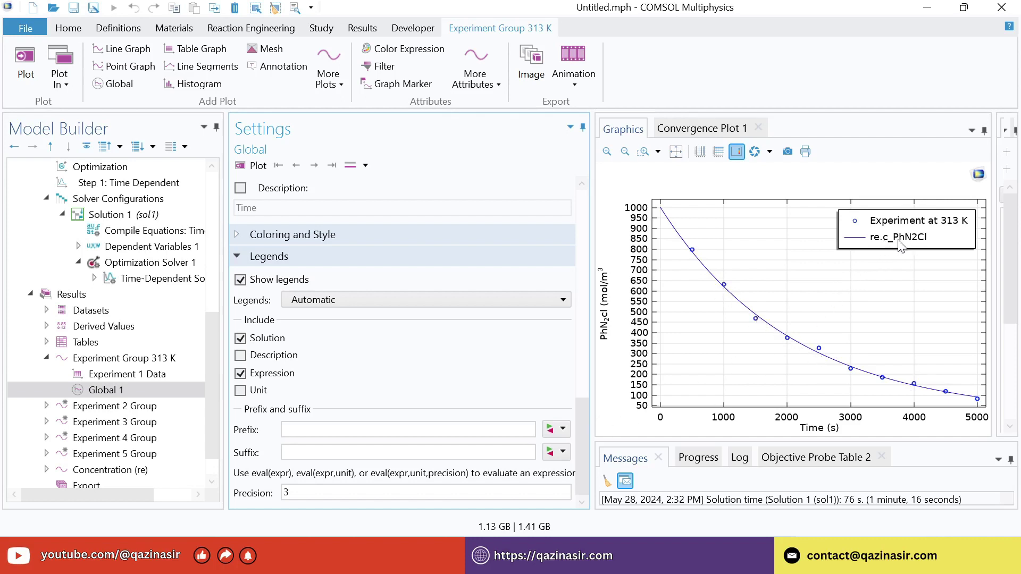
pyautogui.click(350, 427)
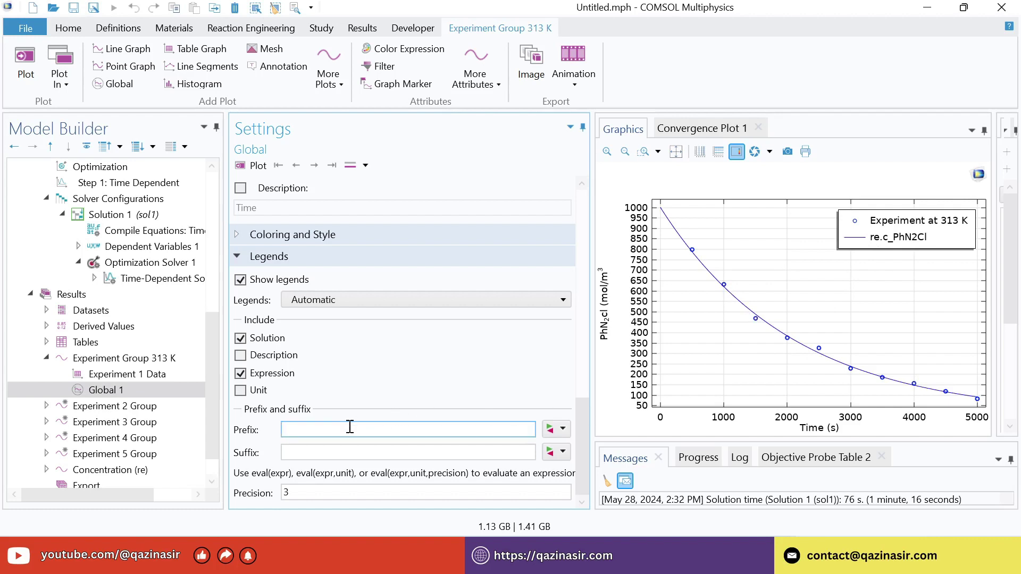
pyautogui.write('Simulation at 313 K')
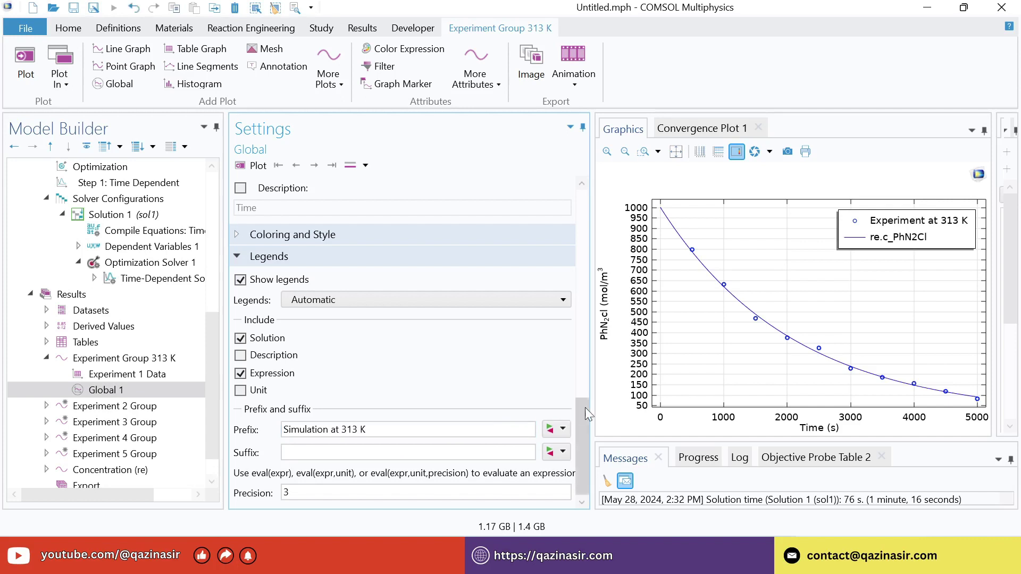
pyautogui.click(240, 167)
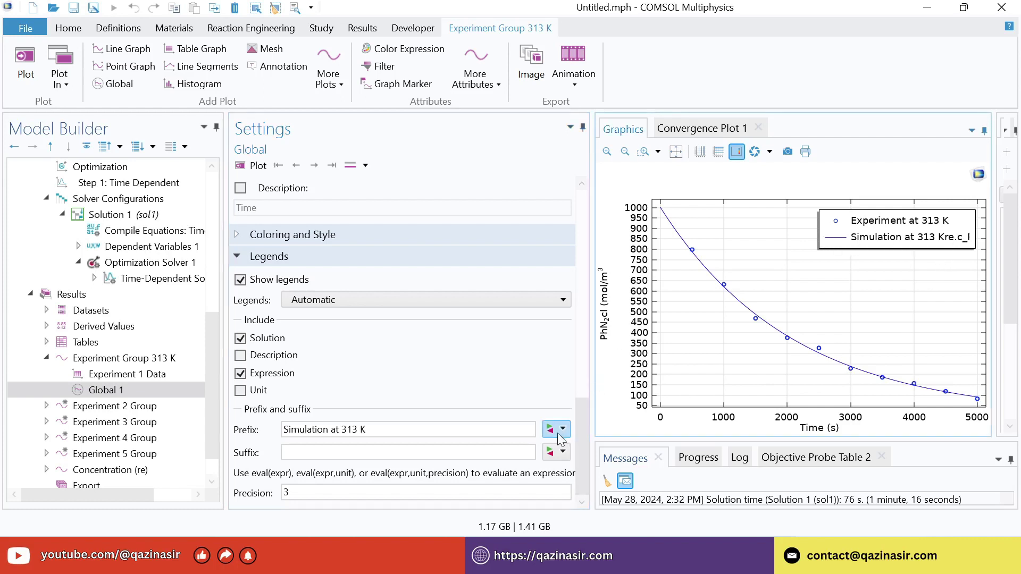
pyautogui.moveTo(585, 455)
pyautogui.mouseDown()
pyautogui.moveTo(585, 406)
pyautogui.moveTo(579, 464)
pyautogui.mouseUp()
# - Collapse the 313 K plot group and rename Experiment 2 Group as Experiment Group 319 K
pyautogui.click(47, 359)
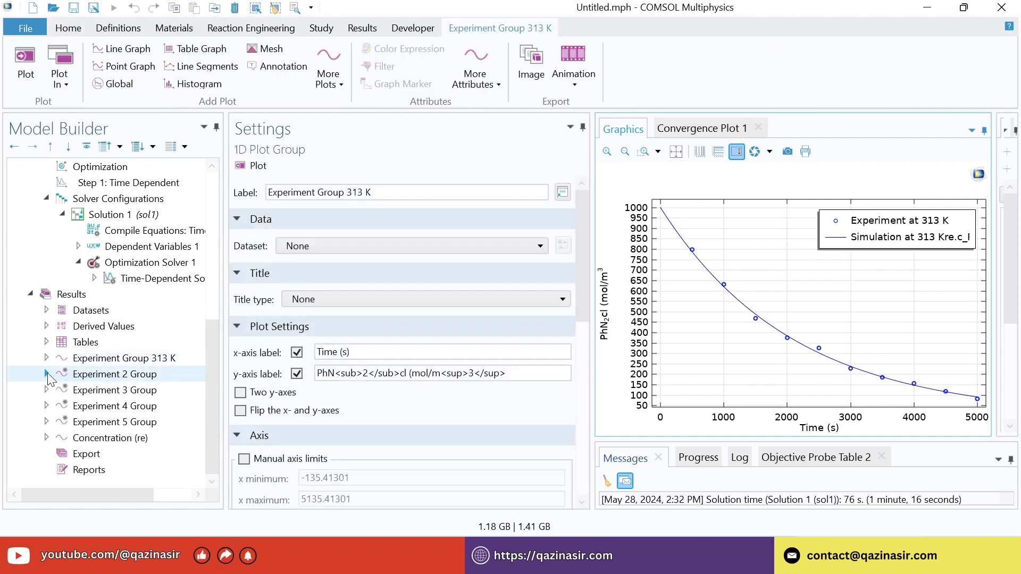
pyautogui.click(89, 379)
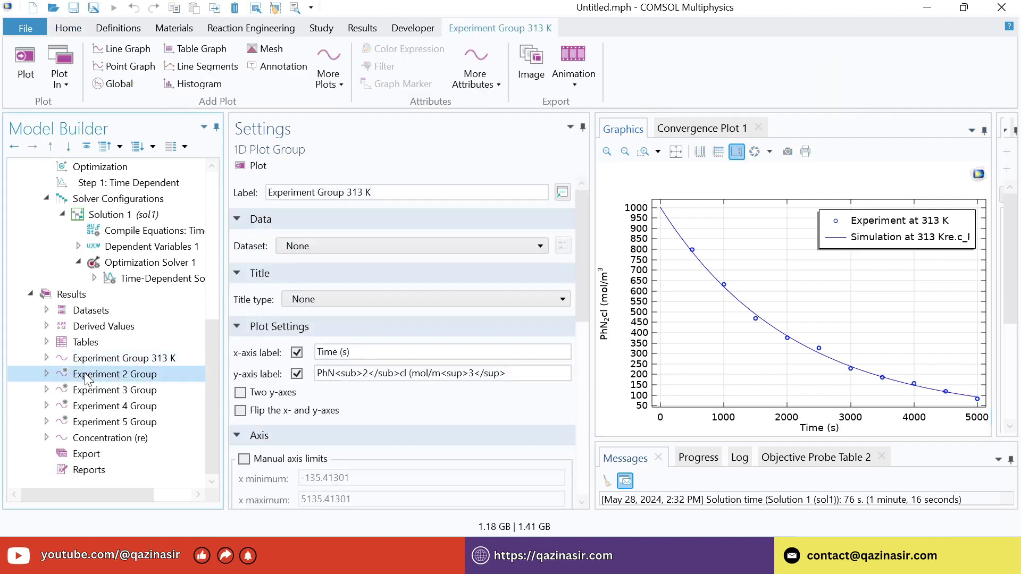
pyautogui.tripleClick(398, 194)
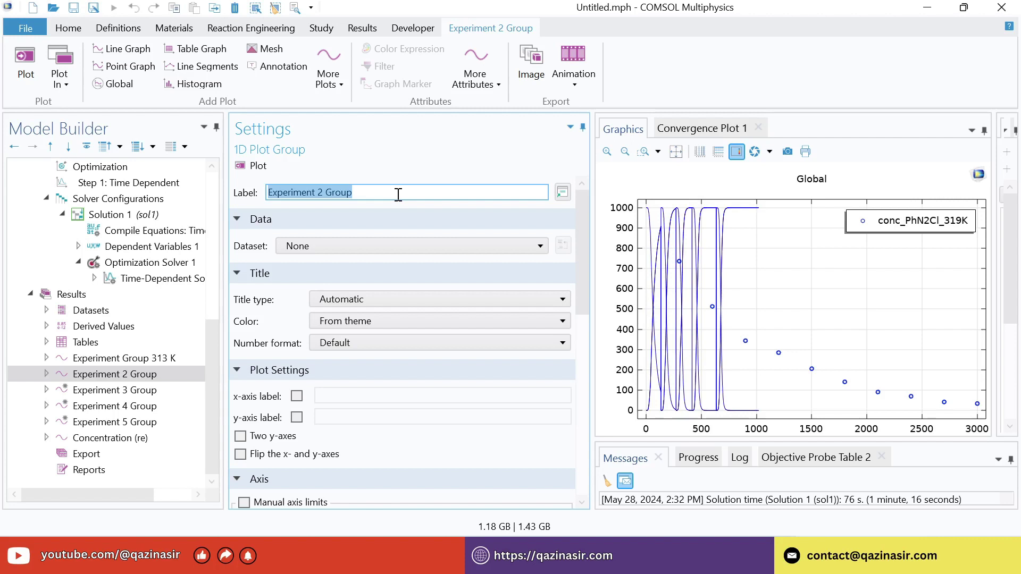
pyautogui.write('Experiment')
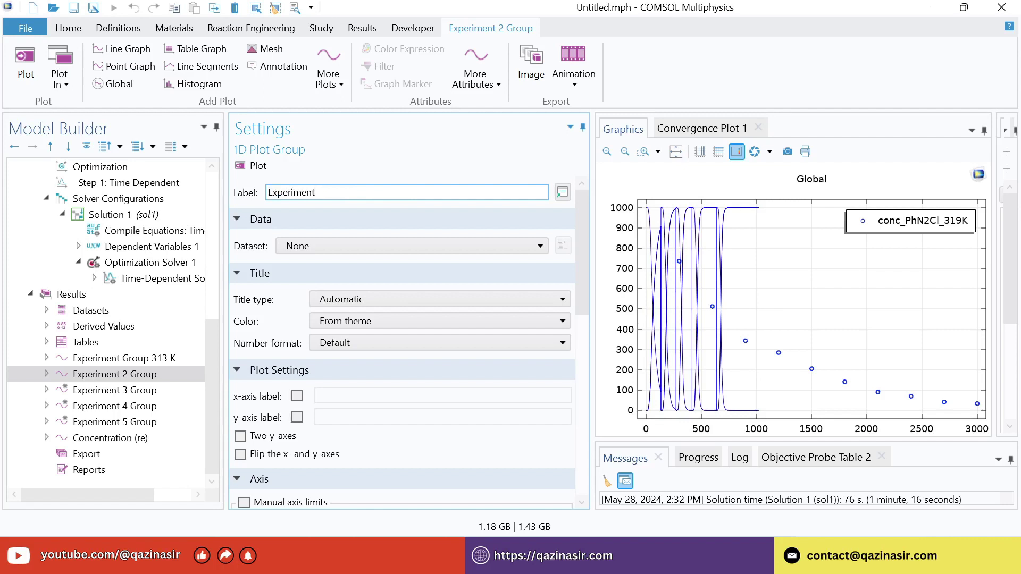
pyautogui.write(' Group 319 K')
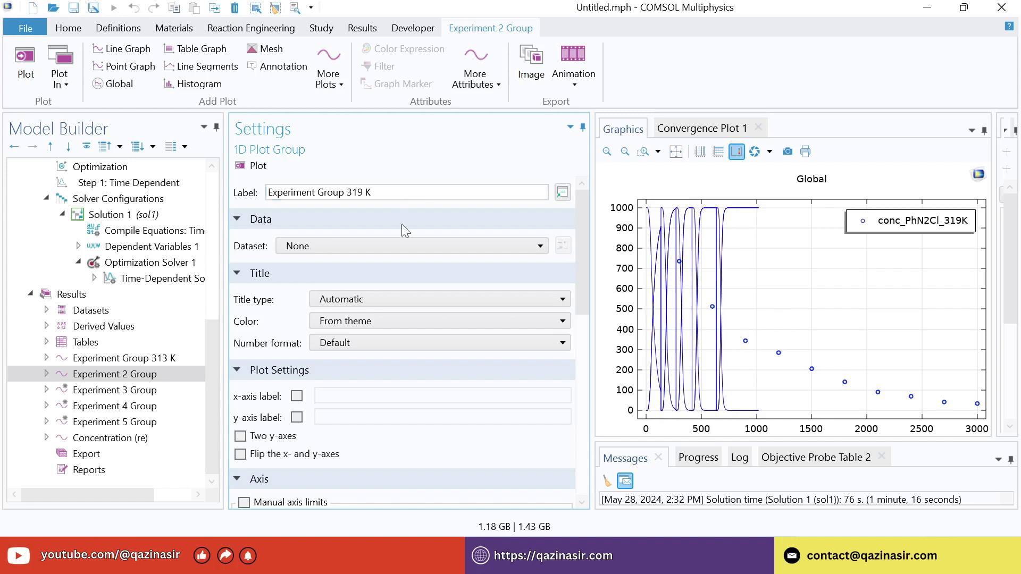
# - Set the 319 K plot group's title type to None and label its x-axis Time (s)
pyautogui.click(401, 301)
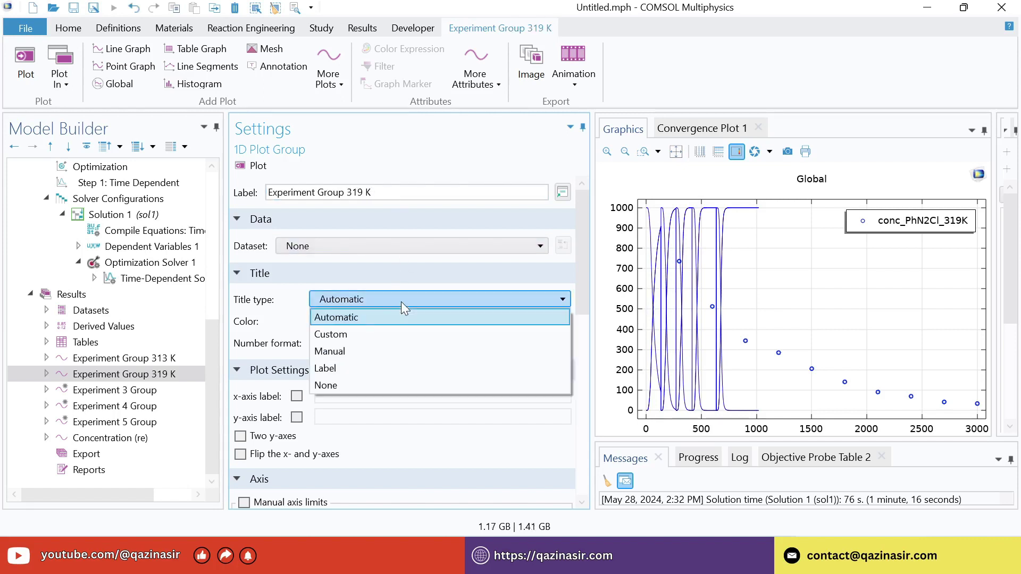
pyautogui.click(338, 381)
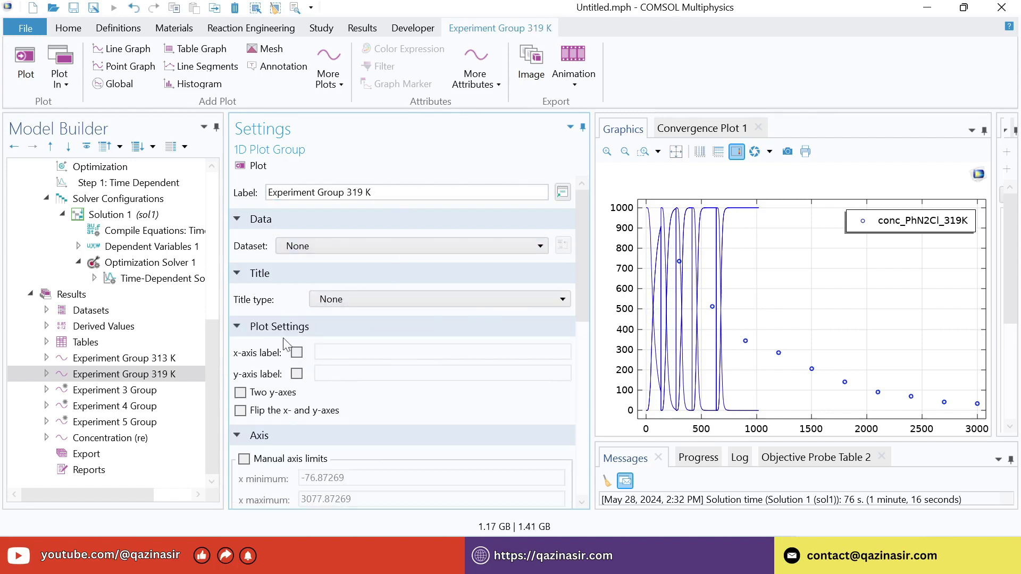
pyautogui.click(297, 357)
pyautogui.click(348, 351)
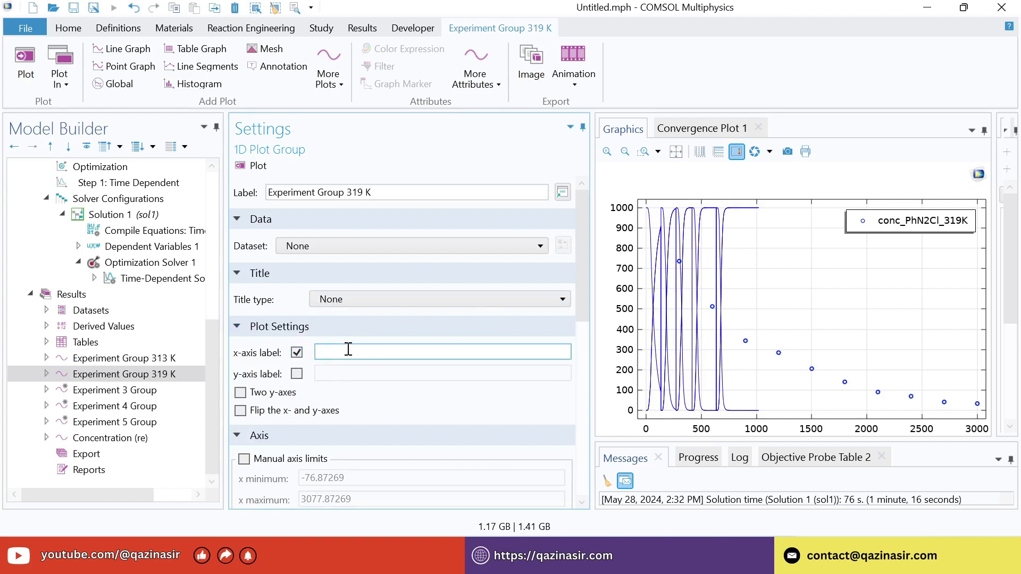
pyautogui.write('Time (s)')
pyautogui.press('Return')
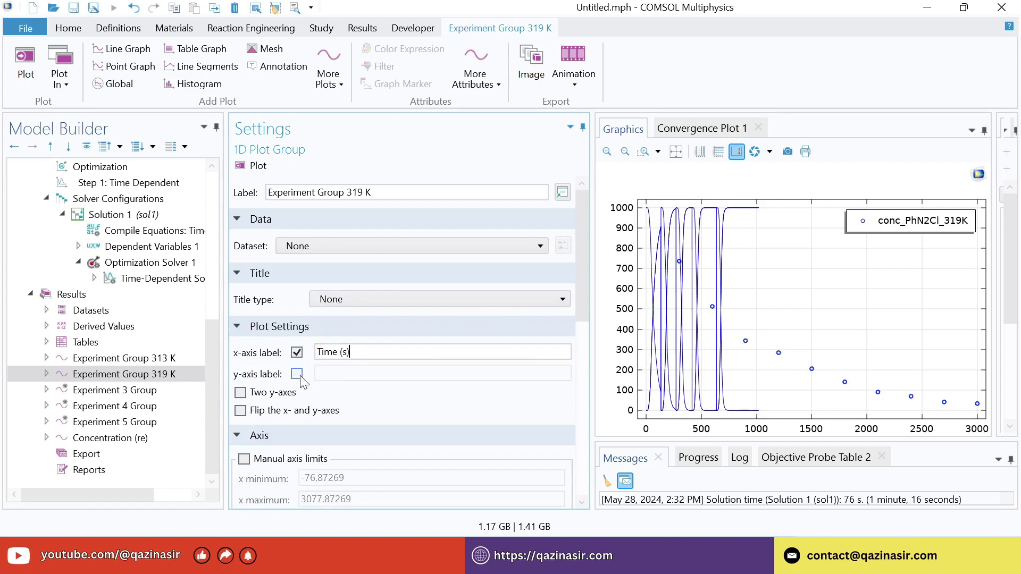
# - Label the 319 K plot group's y-axis PhN<sub>2</sub>Cl (mol/m<sup>3</sup>)
pyautogui.click(296, 374)
pyautogui.click(330, 376)
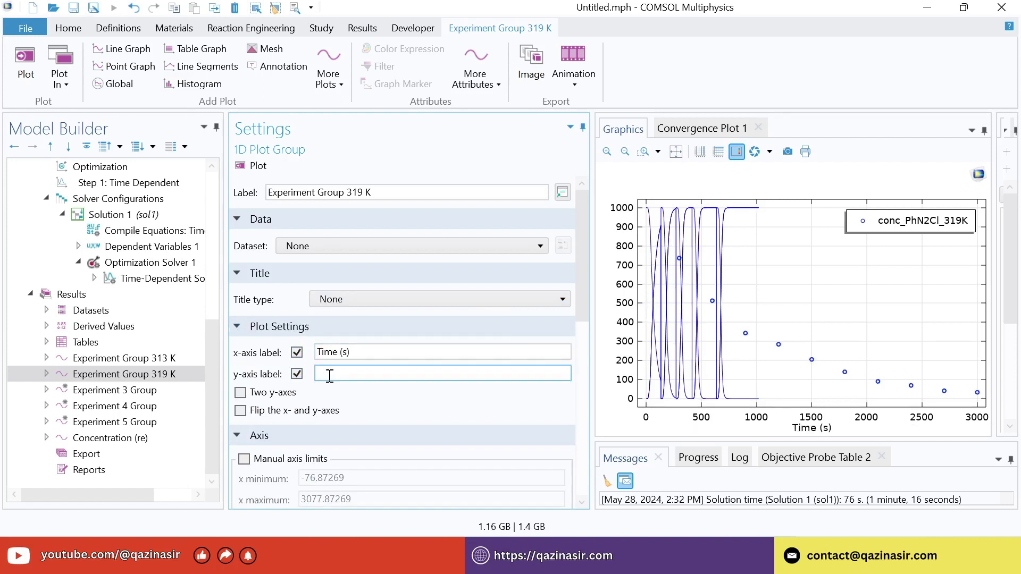
pyautogui.write('PhN<sub>2</sub>Cl (mol/m')
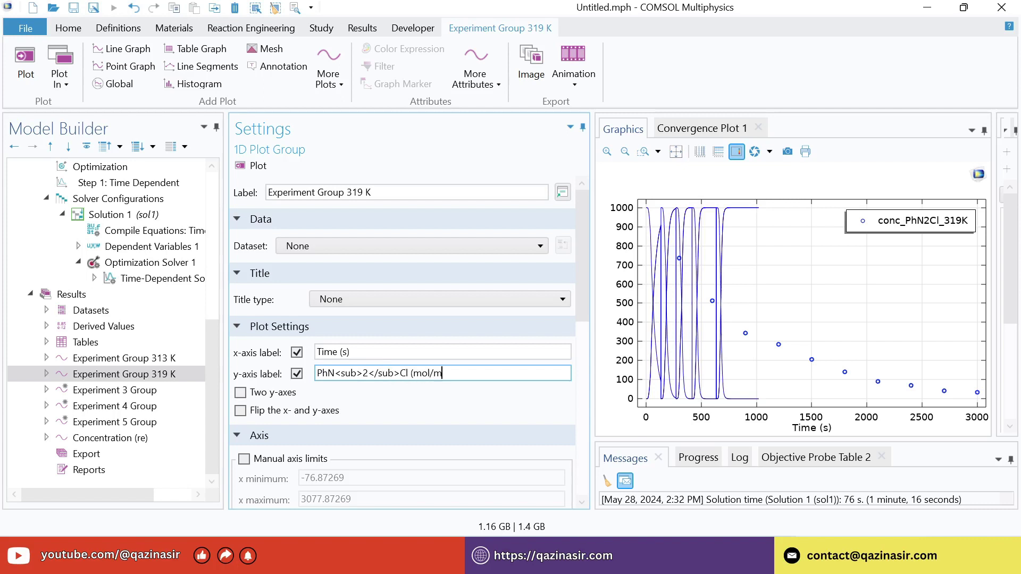
pyautogui.write('<sup>3</sup>')
pyautogui.press('Return')
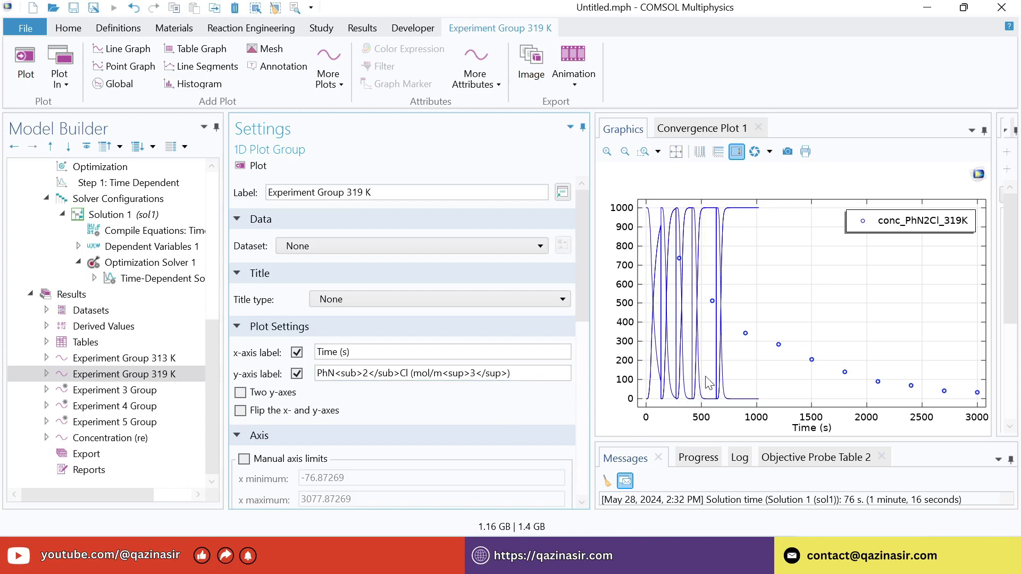
pyautogui.click(409, 373)
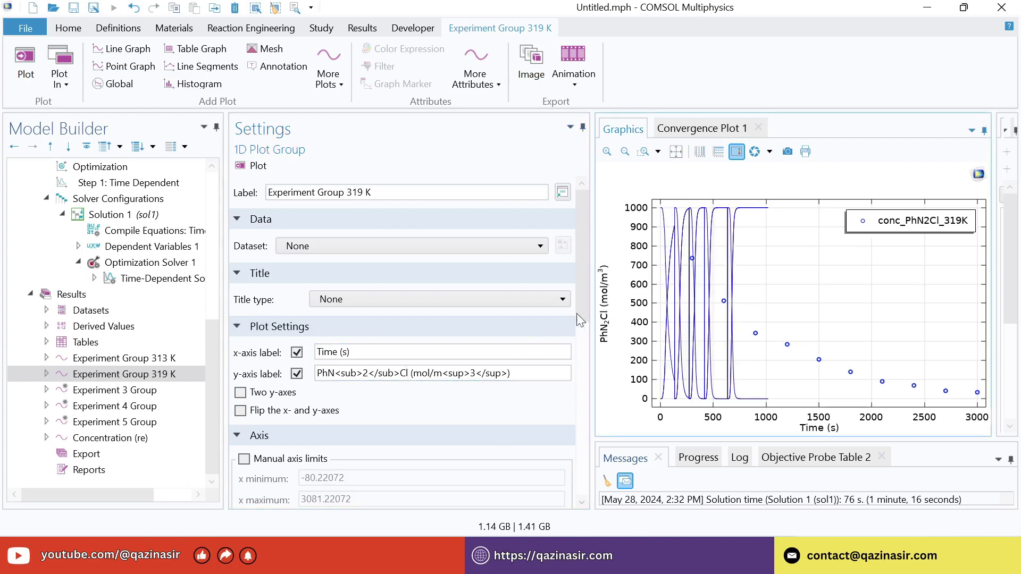
# - Add the legend prefix Experiment Group 319K to Experiment 2 Data in the 319 K plot group
pyautogui.moveTo(583, 288); pyautogui.dragTo(565, 496)
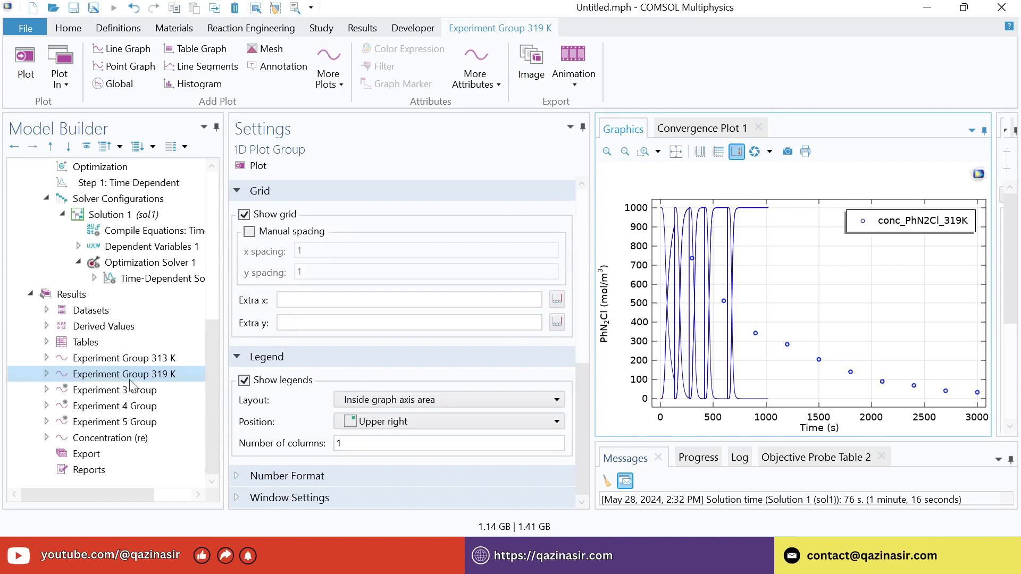
pyautogui.click(47, 374)
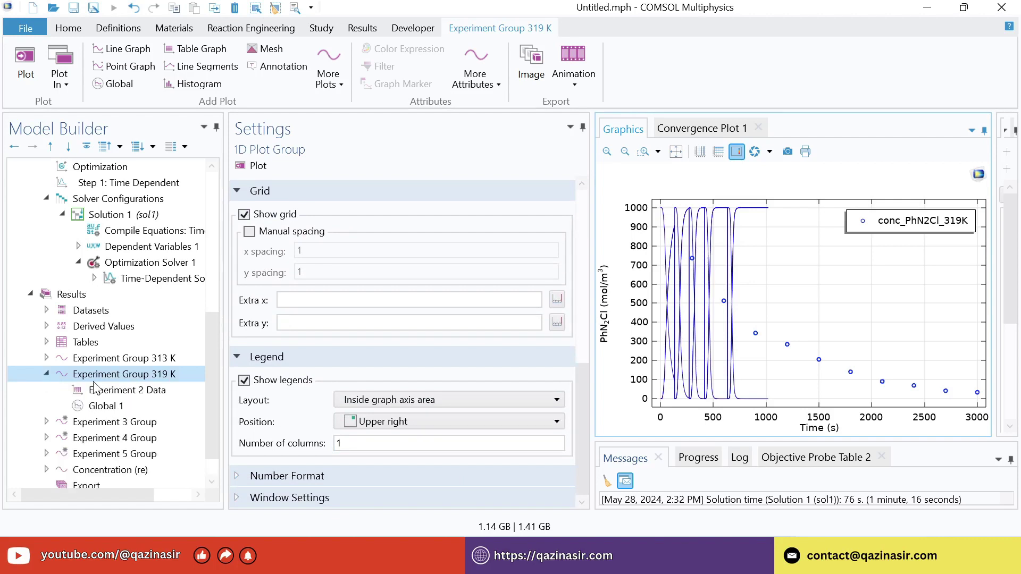
pyautogui.click(94, 392)
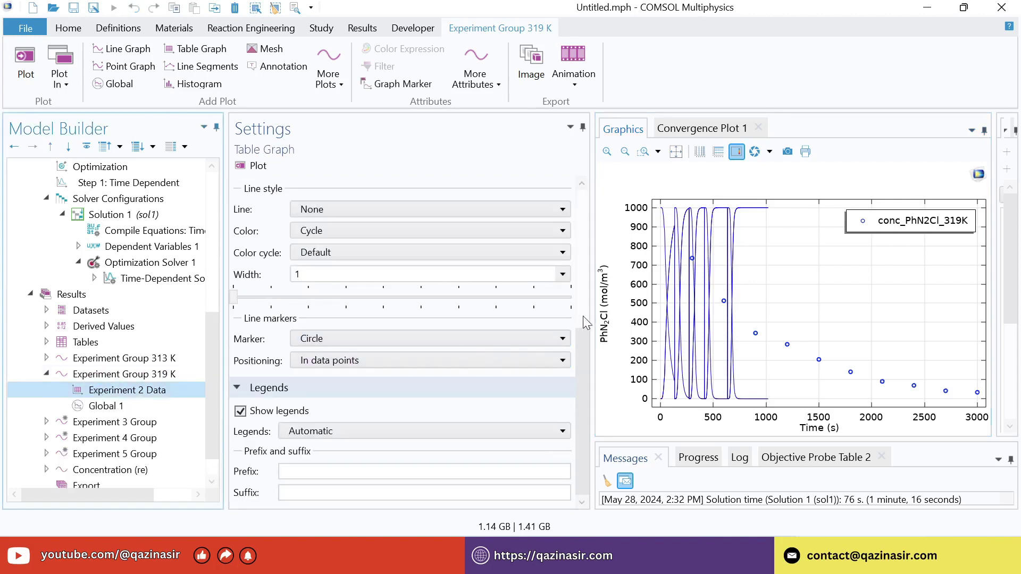
pyautogui.click(583, 320)
pyautogui.click(580, 391)
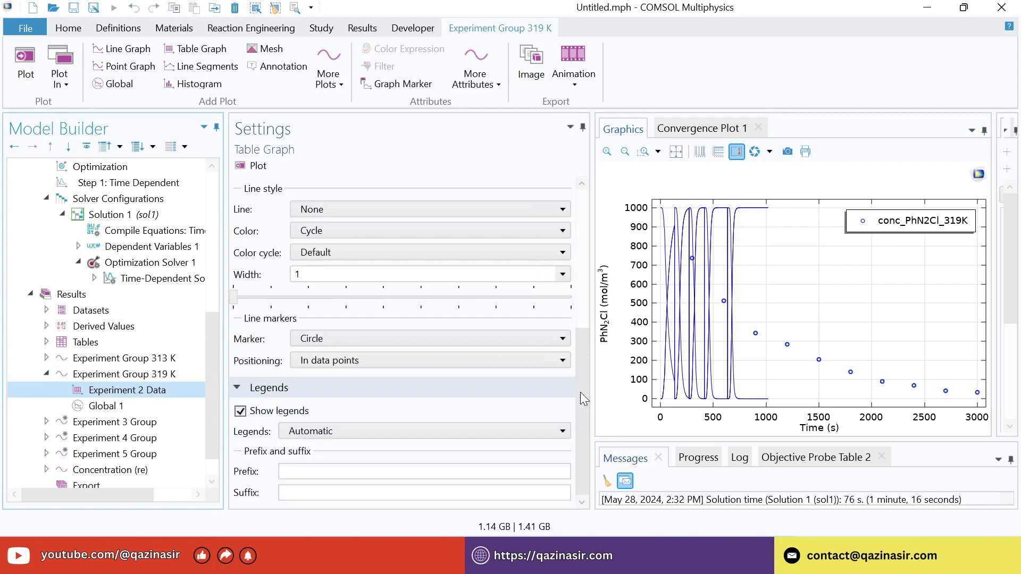
pyautogui.click(309, 474)
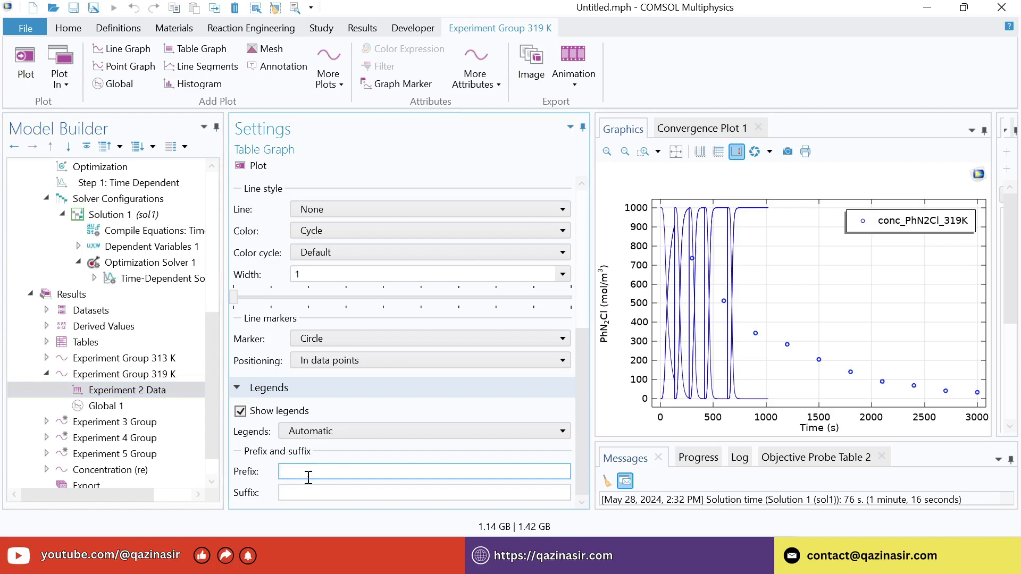
pyautogui.write('Ex')
pyautogui.write('periment')
pyautogui.write(' Gri')
pyautogui.write('oup')
pyautogui.write(' 31')
pyautogui.write('9')
pyautogui.write('K')
pyautogui.press('Return')
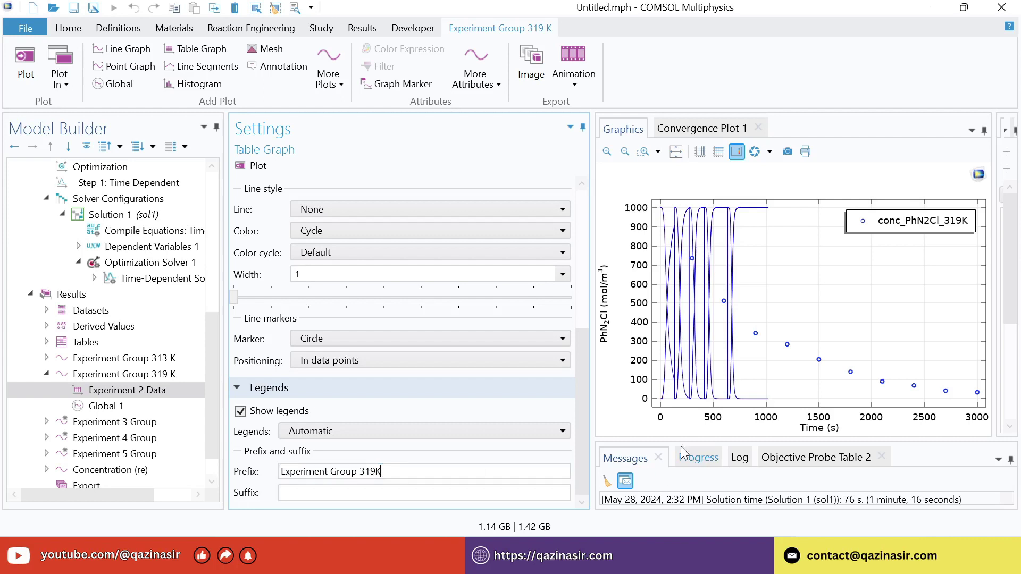
pyautogui.click(495, 396)
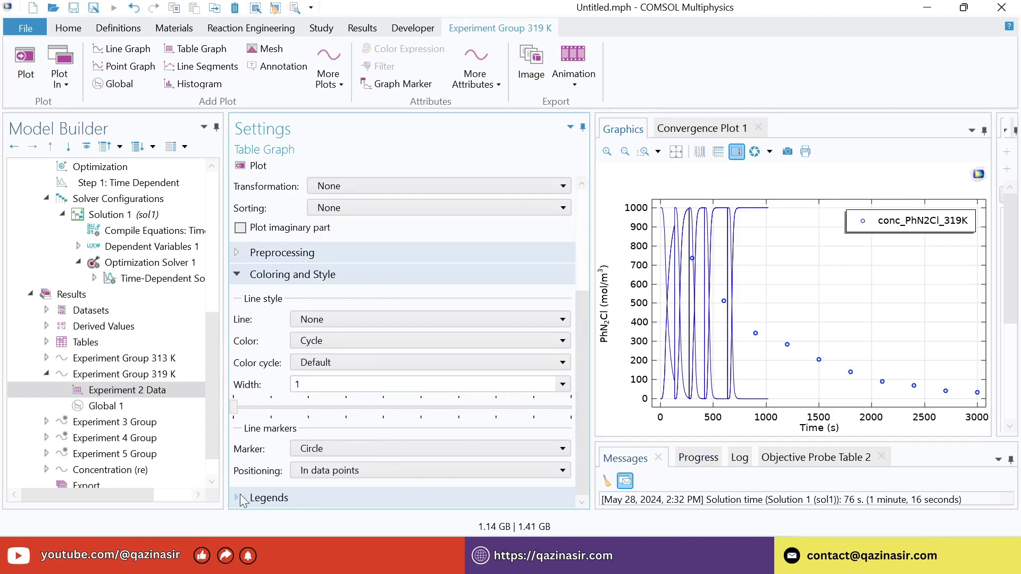
pyautogui.click(553, 497)
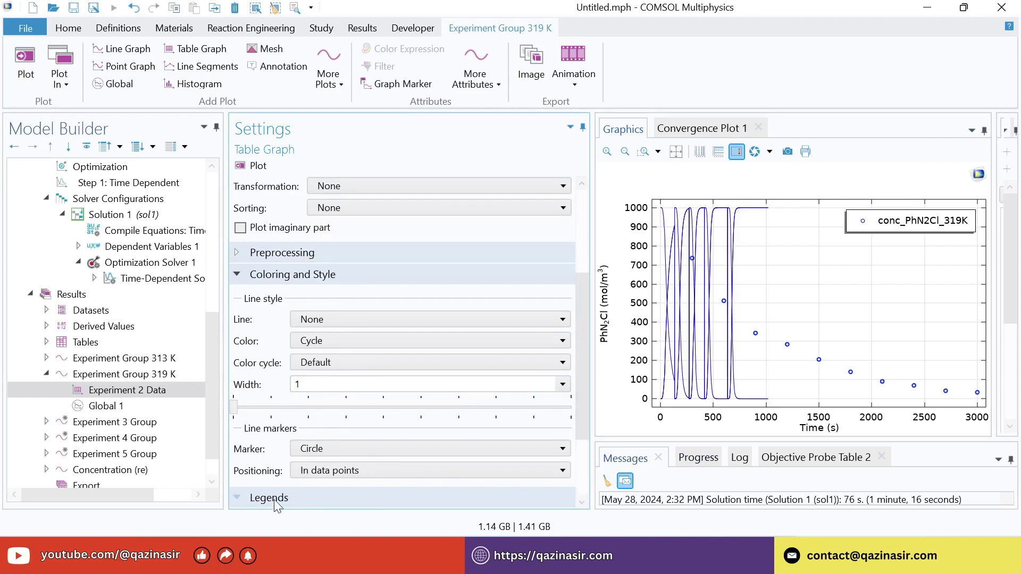
pyautogui.click(237, 498)
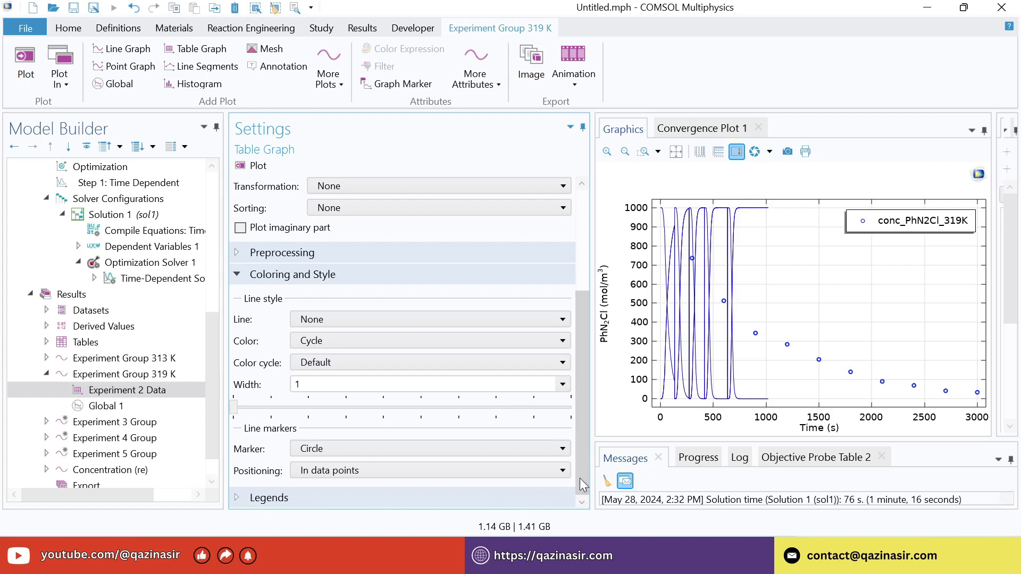
pyautogui.click(239, 499)
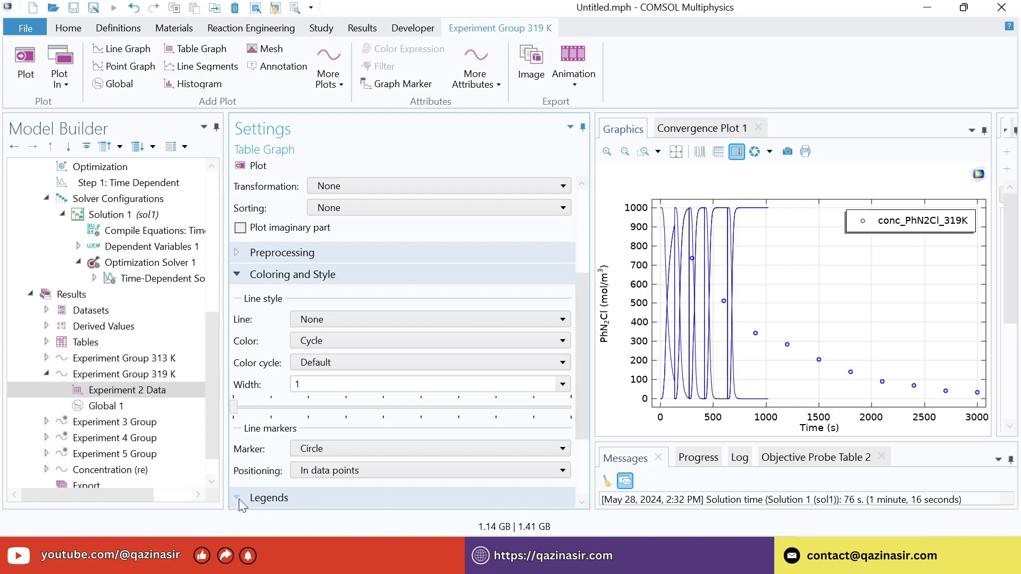
# - Switch the legends of Experiment 2 Data to Manual and replace the legend text with Experiment Group 319 K
pyautogui.click(581, 503)
pyautogui.scroll(-4, 579, 503)
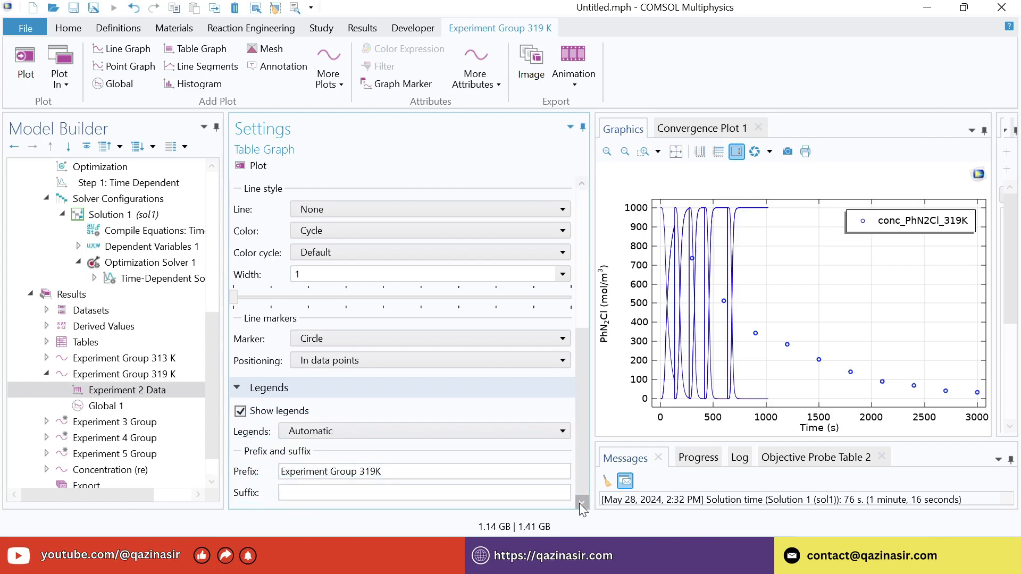
pyautogui.click(470, 427)
pyautogui.click(352, 462)
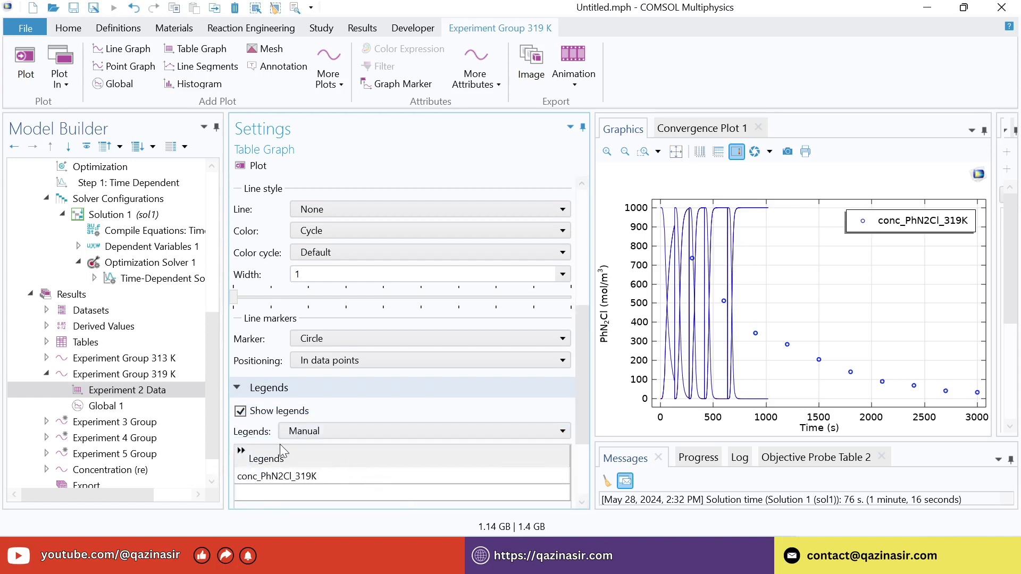
pyautogui.doubleClick(294, 478)
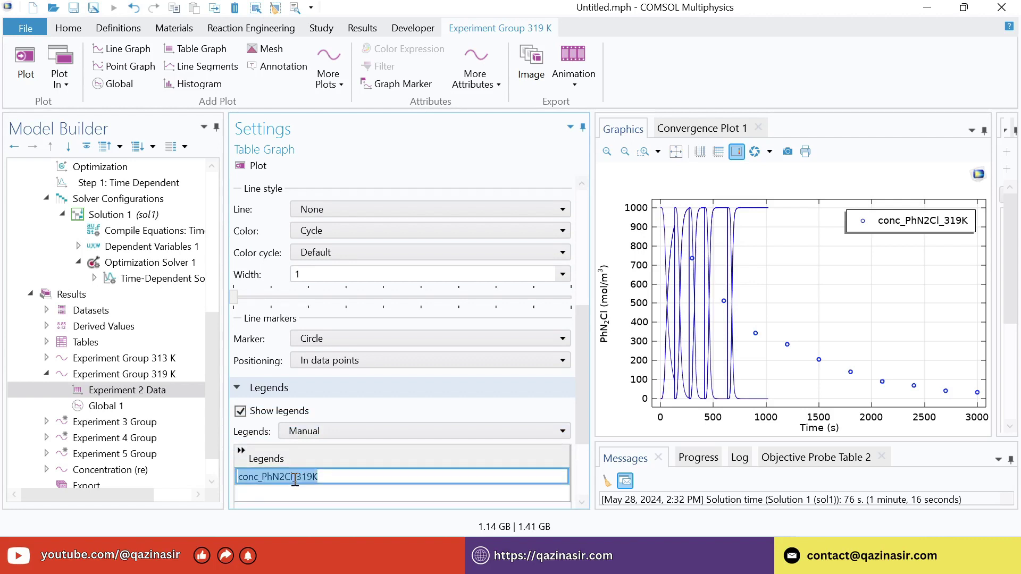
pyautogui.write('Experiment')
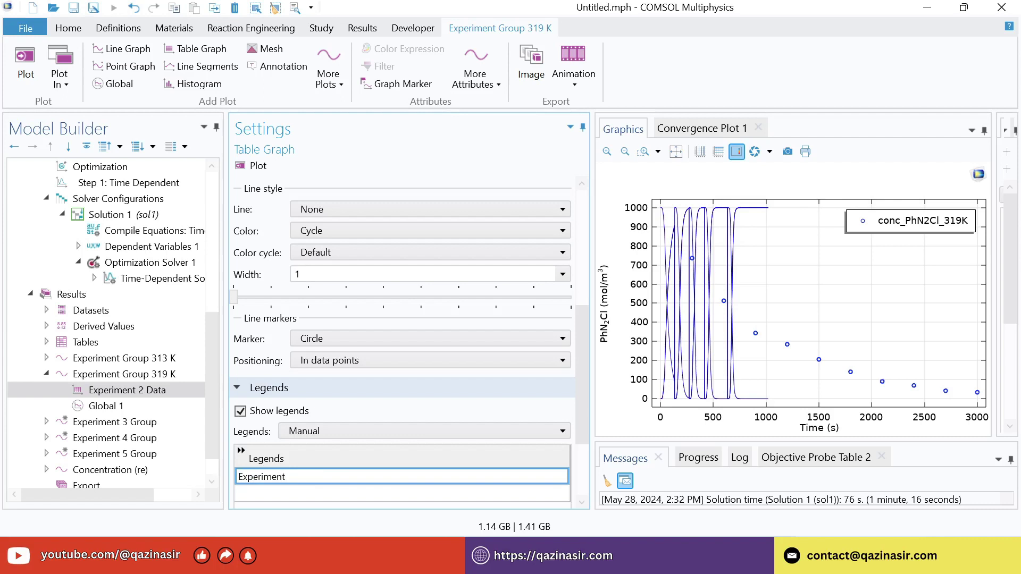
pyautogui.write(' Gri')
pyautogui.write('up ')
pyautogui.write('313')
pyautogui.write('9 K')
pyautogui.press('Return')
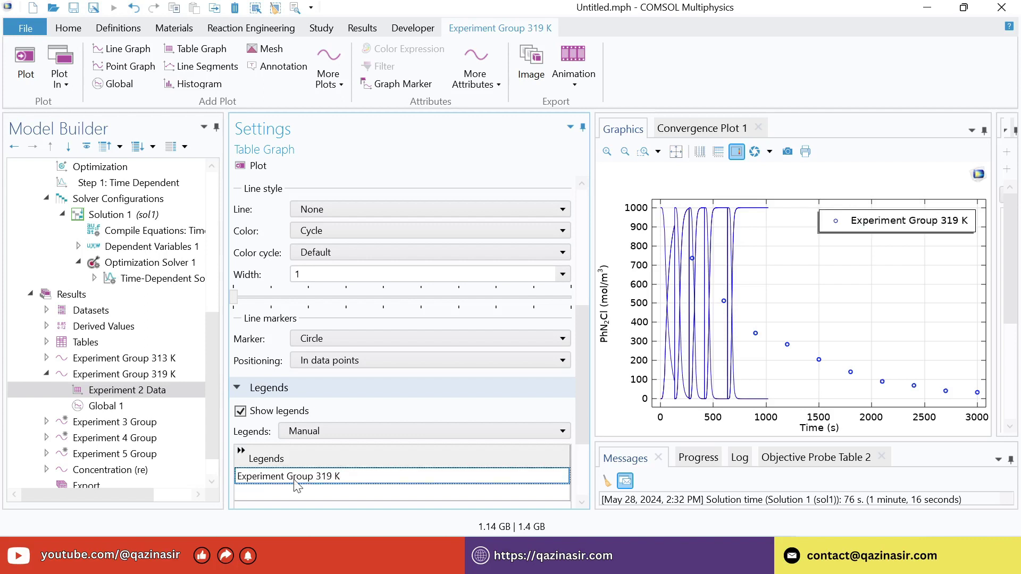
# - Restrict Global 1 in the 319 K plot group to the T_iso parameter value 319, chosen from the list
pyautogui.click(116, 408)
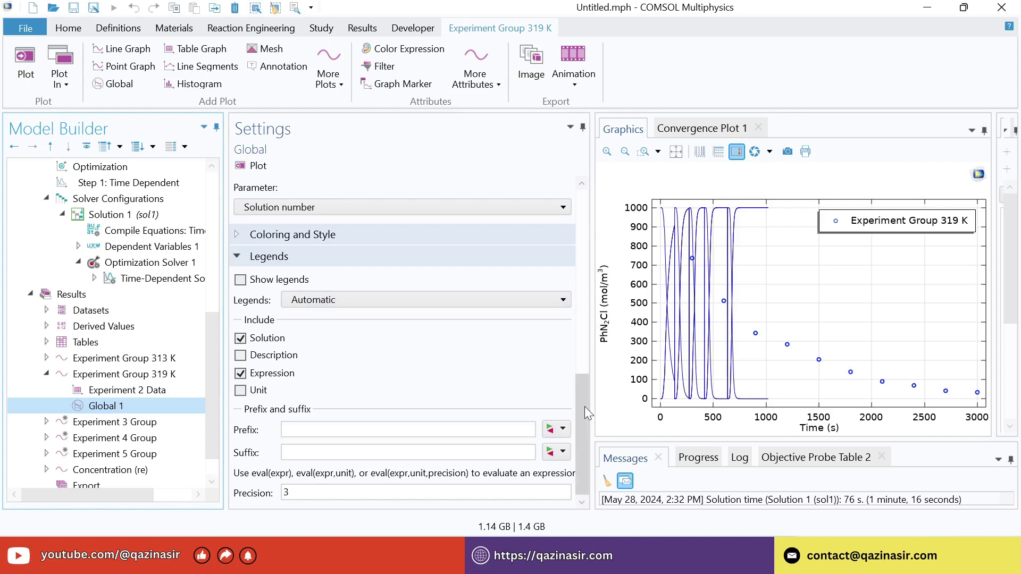
pyautogui.moveTo(586, 406); pyautogui.dragTo(588, 214)
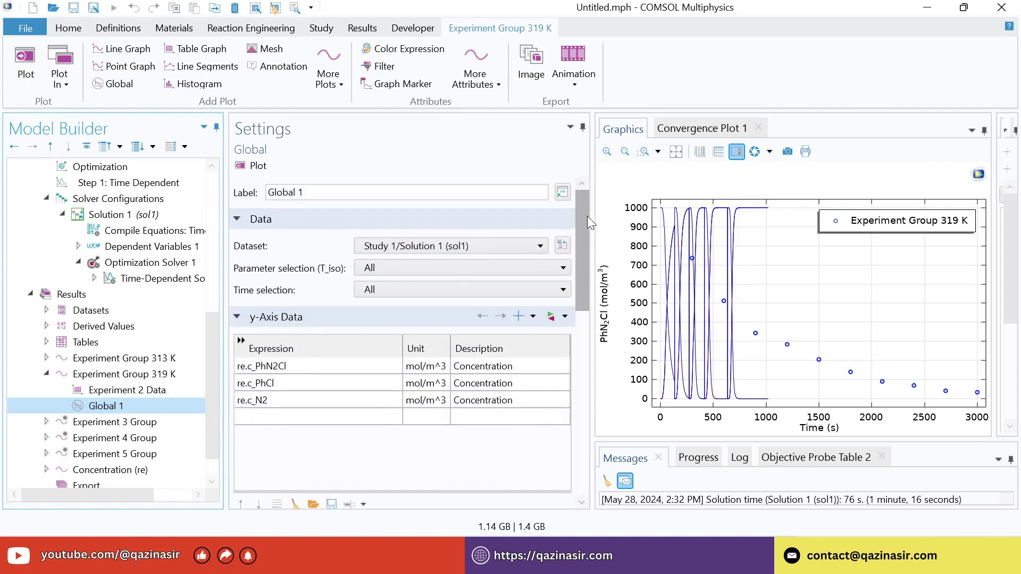
pyautogui.moveTo(587, 216)
pyautogui.mouseDown()
pyautogui.moveTo(584, 226)
pyautogui.moveTo(580, 203)
pyautogui.mouseUp()
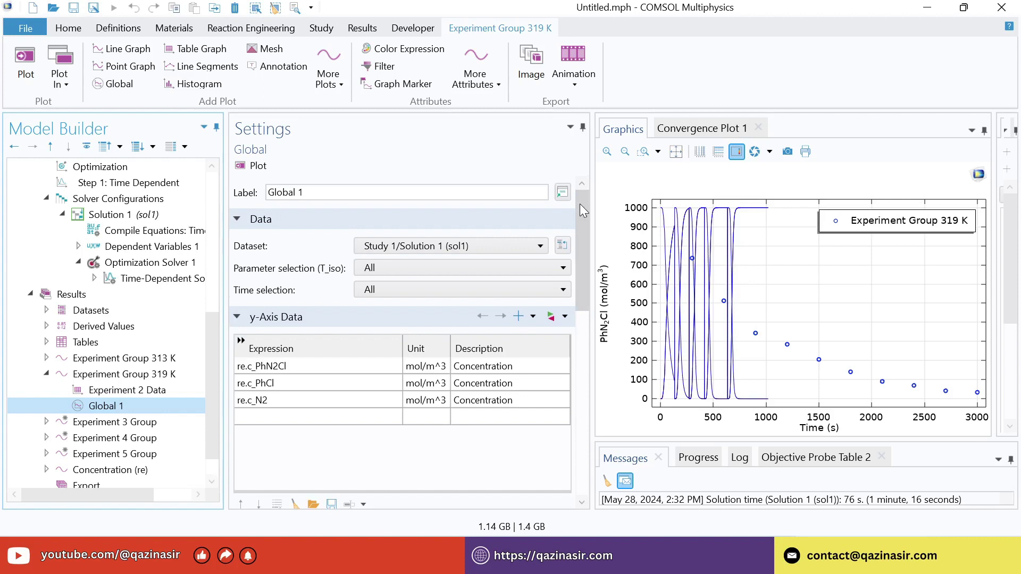
pyautogui.click(464, 266)
pyautogui.click(375, 335)
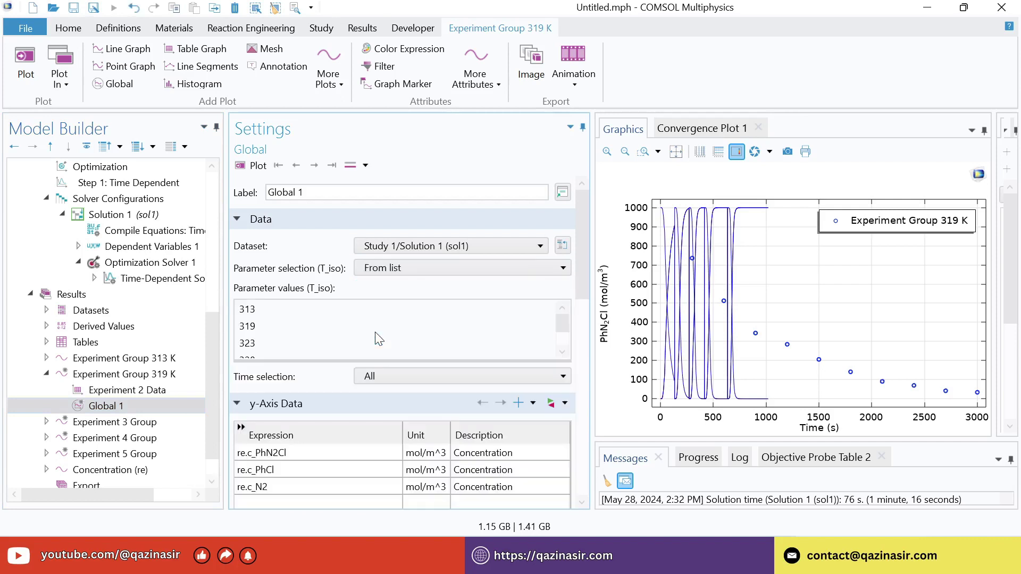
pyautogui.click(258, 332)
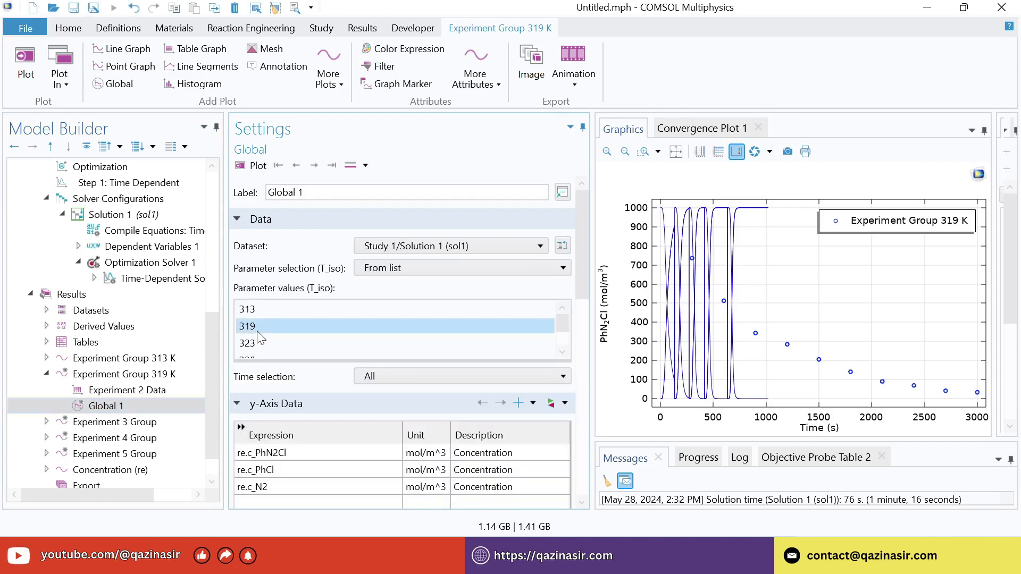
# - Replace the y-axis data of the 319 K group's Global 1 with re.c_PhN2Cl and its x-axis data with the time expression t
pyautogui.moveTo(579, 266); pyautogui.dragTo(584, 321)
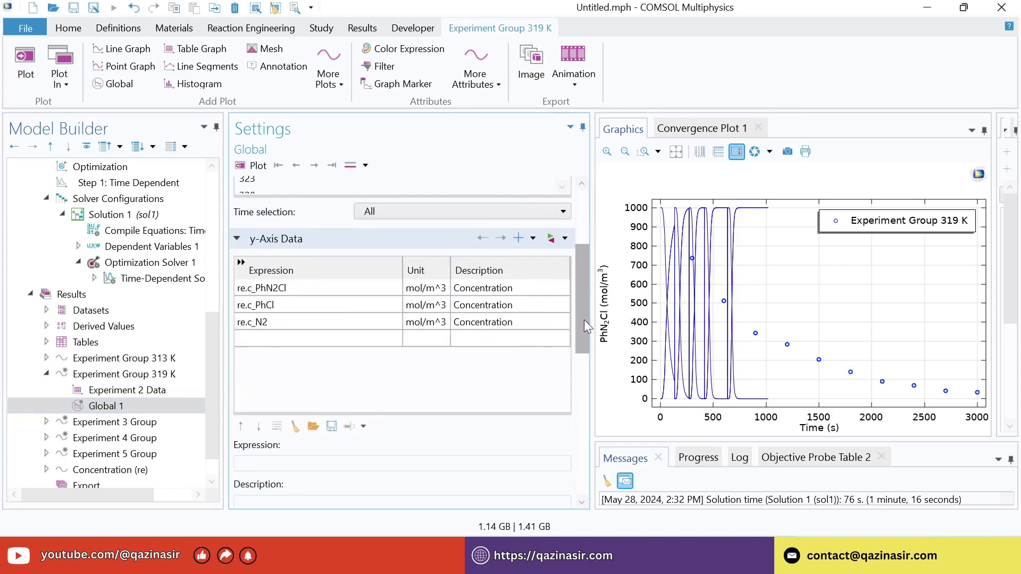
pyautogui.click(563, 241)
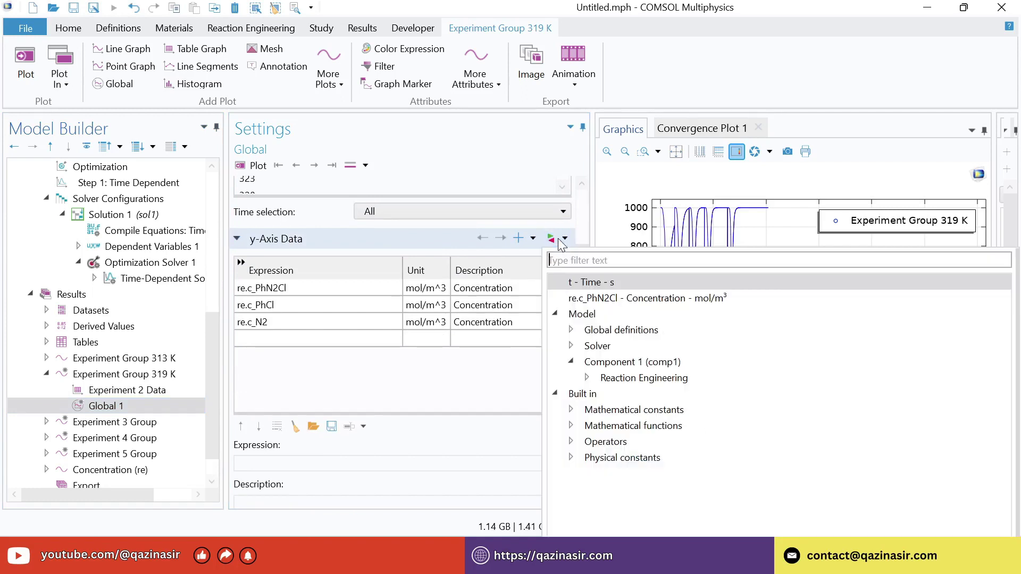
pyautogui.click(607, 299)
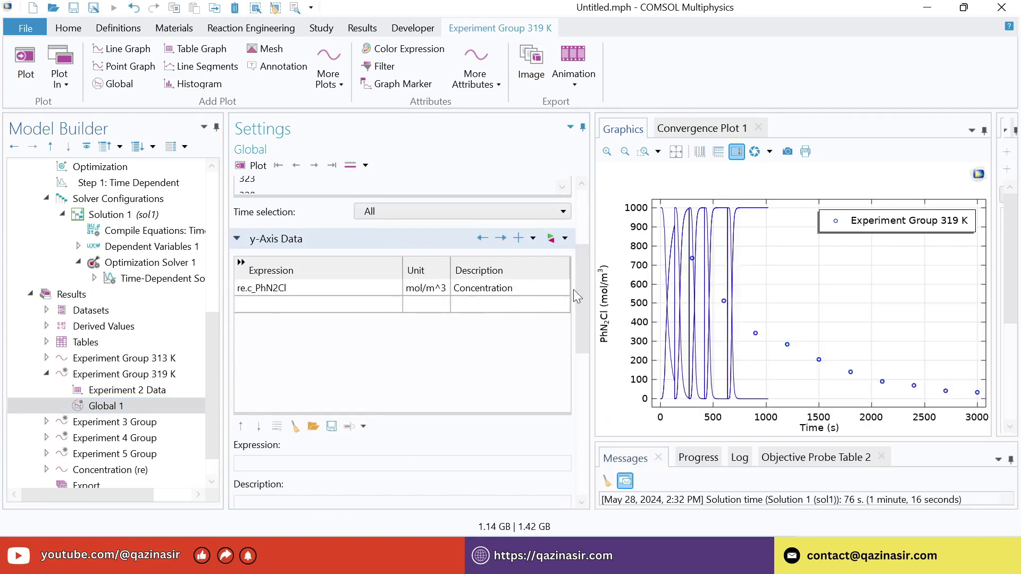
pyautogui.moveTo(584, 324); pyautogui.dragTo(583, 404)
pyautogui.click(552, 308)
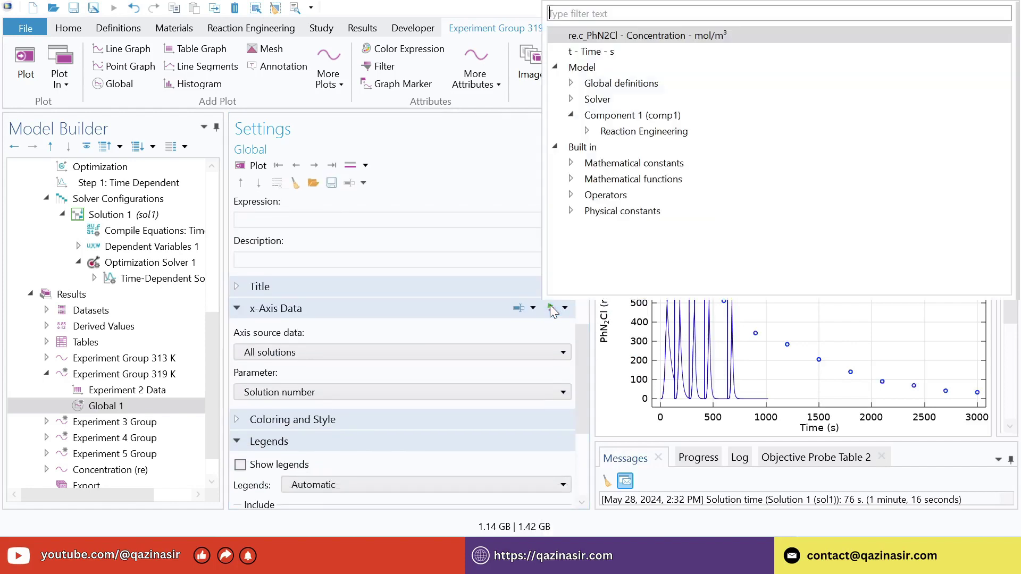
pyautogui.click(593, 51)
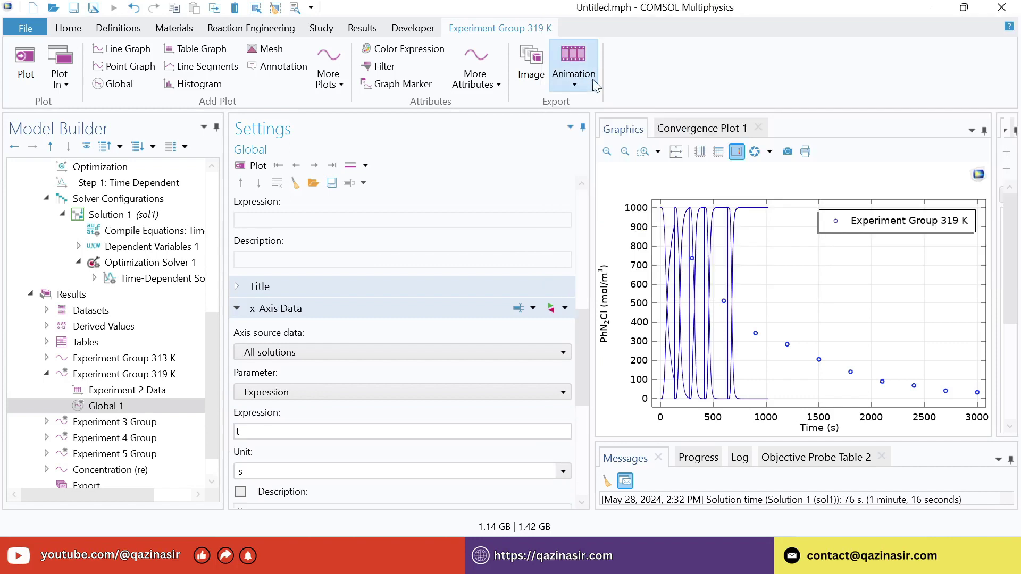
# - Switch the 319 K group's Global 1 legends to Manual and delete the surplus legend rows so only one remains
pyautogui.moveTo(579, 344); pyautogui.dragTo(589, 444)
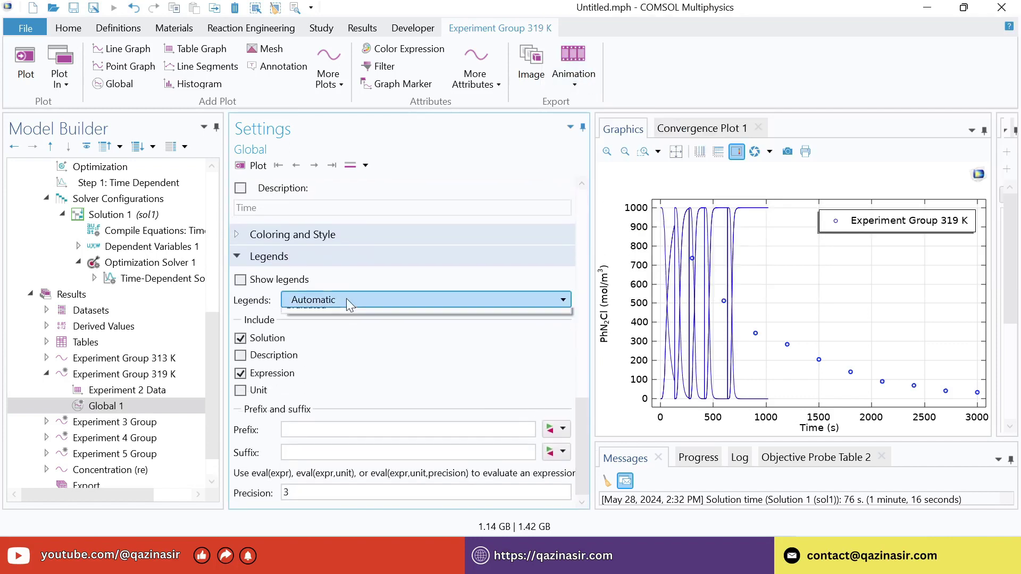
pyautogui.click(346, 299)
pyautogui.click(319, 334)
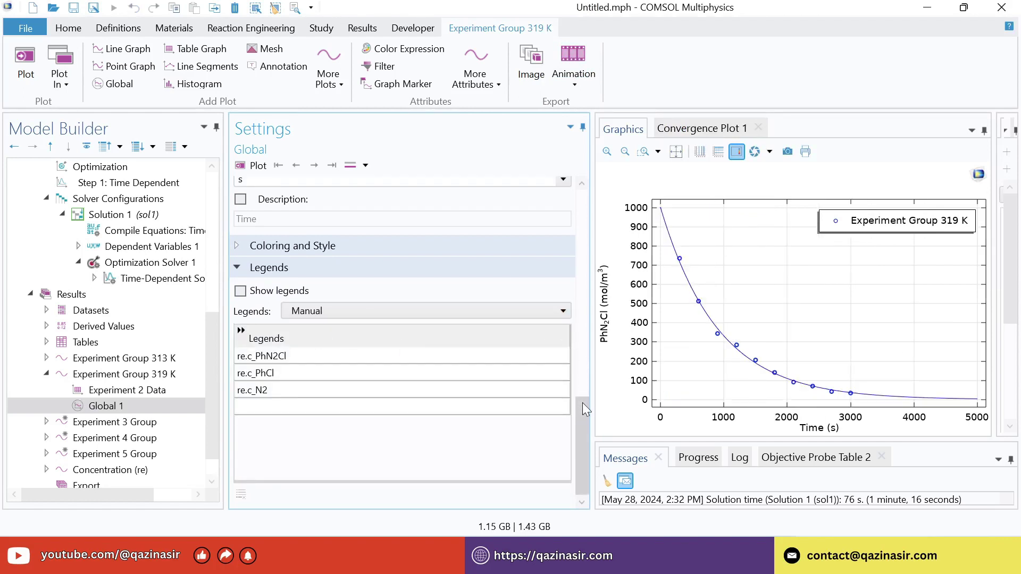
pyautogui.click(339, 357)
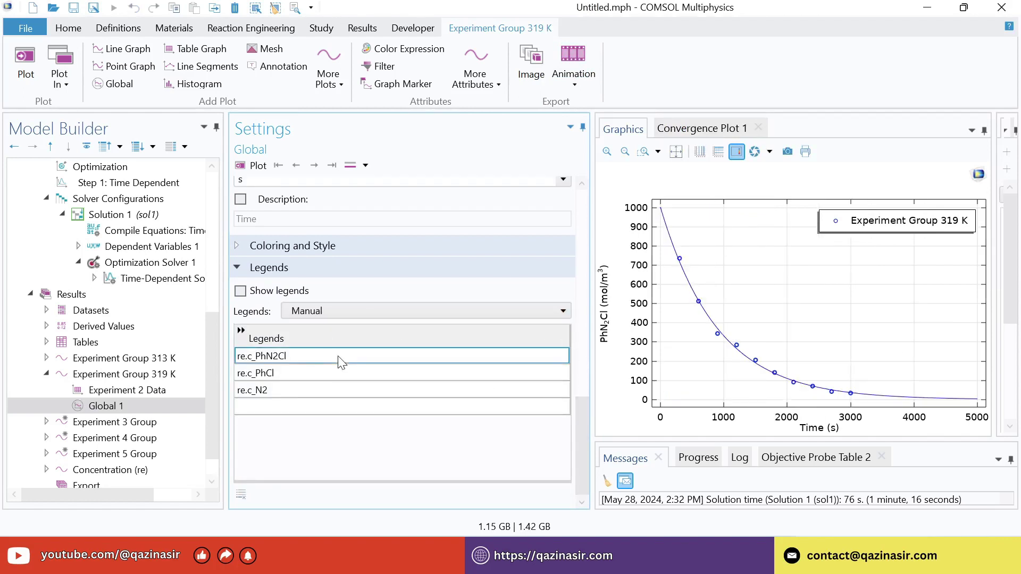
pyautogui.rightClick(296, 353)
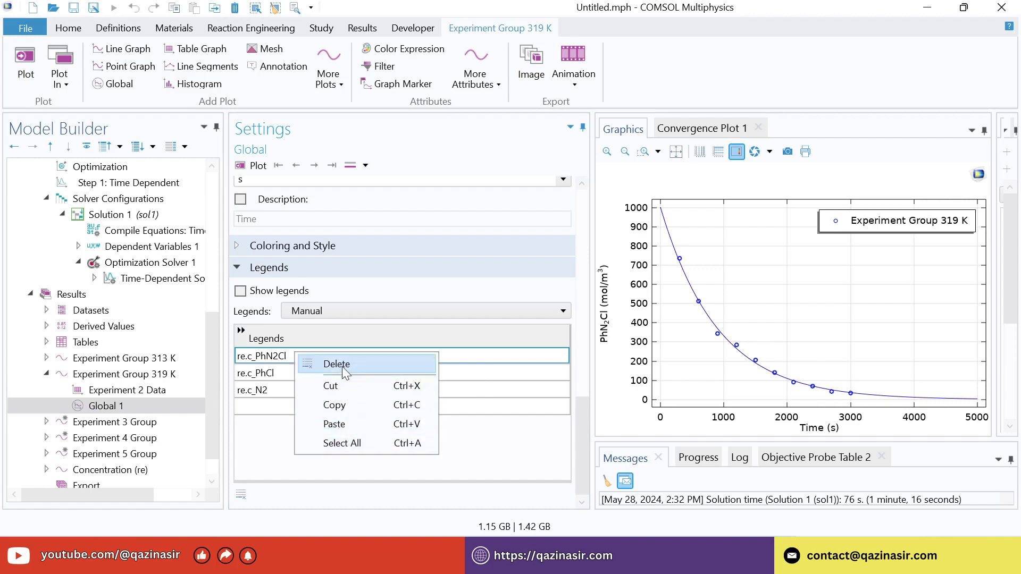
pyautogui.click(345, 372)
pyautogui.rightClick(264, 353)
pyautogui.click(291, 364)
# - Set the remaining legend of the 319 K group's Global 1 to Simulation at 319 K and enable showing its legends
pyautogui.doubleClick(269, 359)
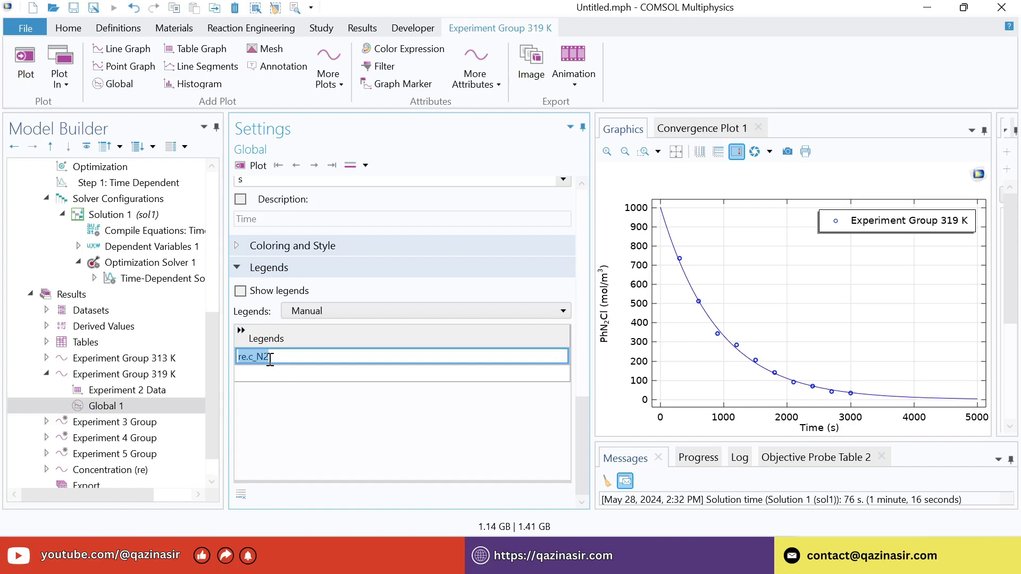
pyautogui.write('Simulation at 319 K')
pyautogui.press('Return')
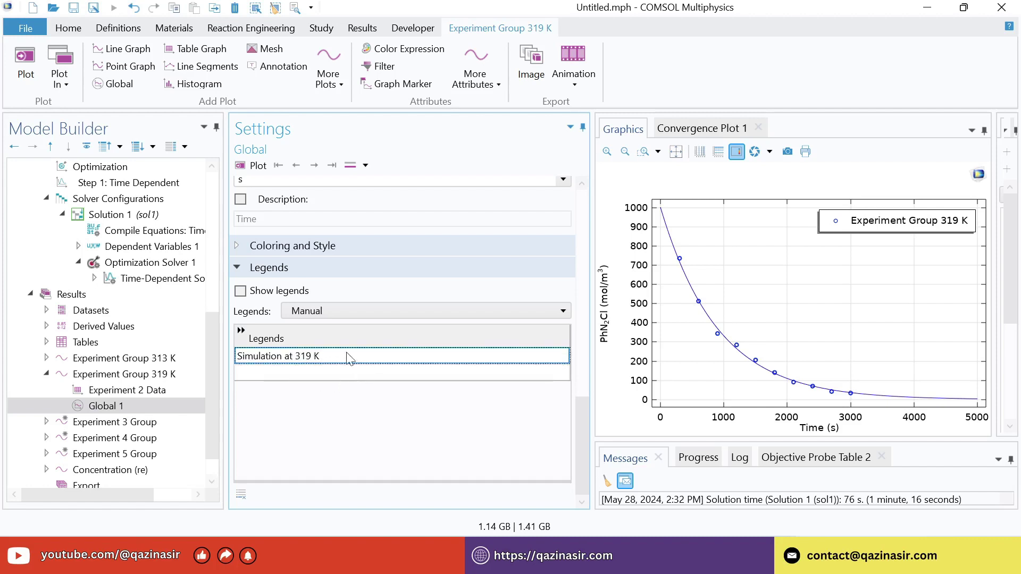
pyautogui.click(240, 292)
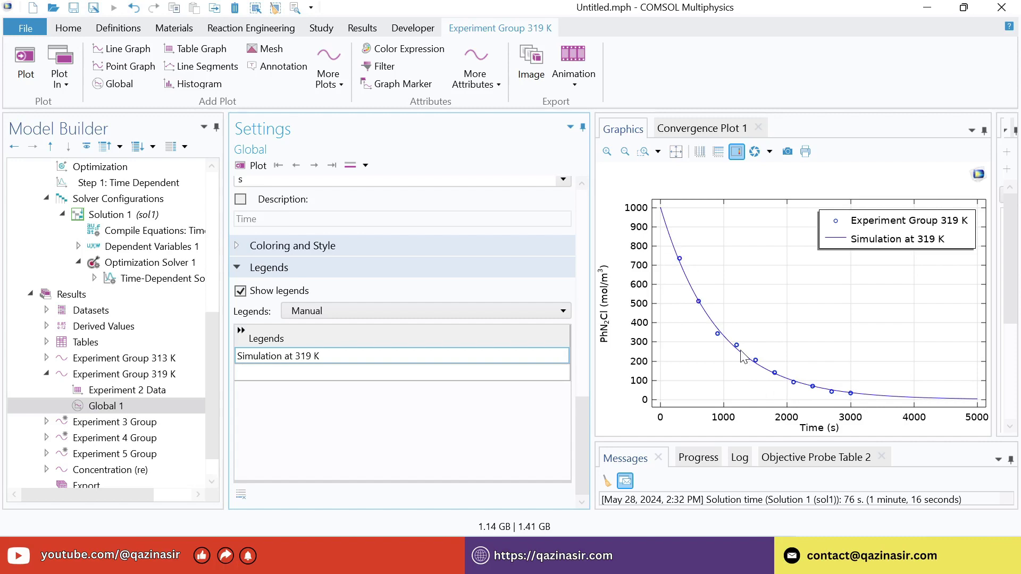
# - Rename the Experiment 3 Group plot group as Experimental Group 323 K
pyautogui.click(47, 375)
pyautogui.click(87, 394)
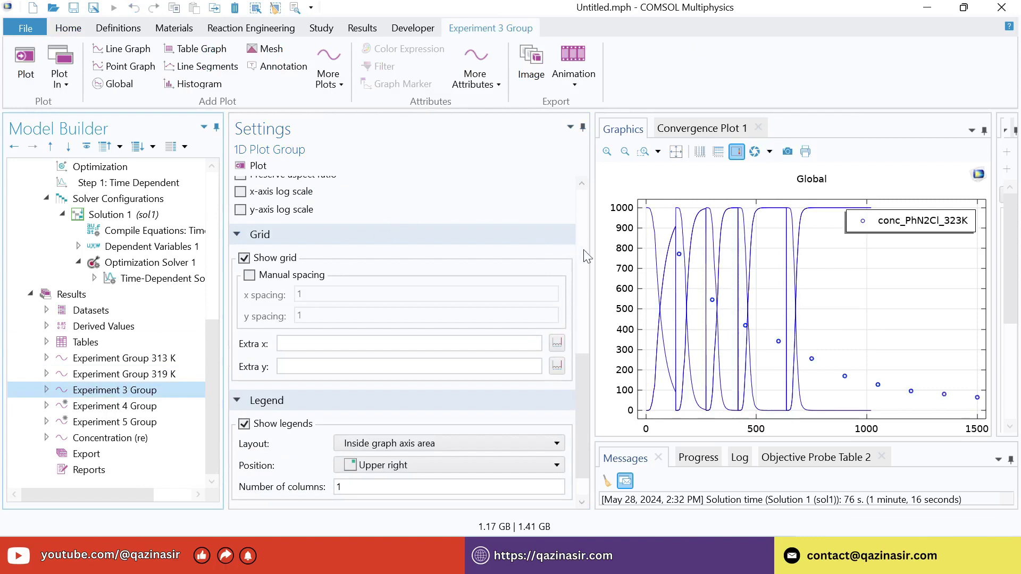
pyautogui.moveTo(590, 375); pyautogui.dragTo(589, 211)
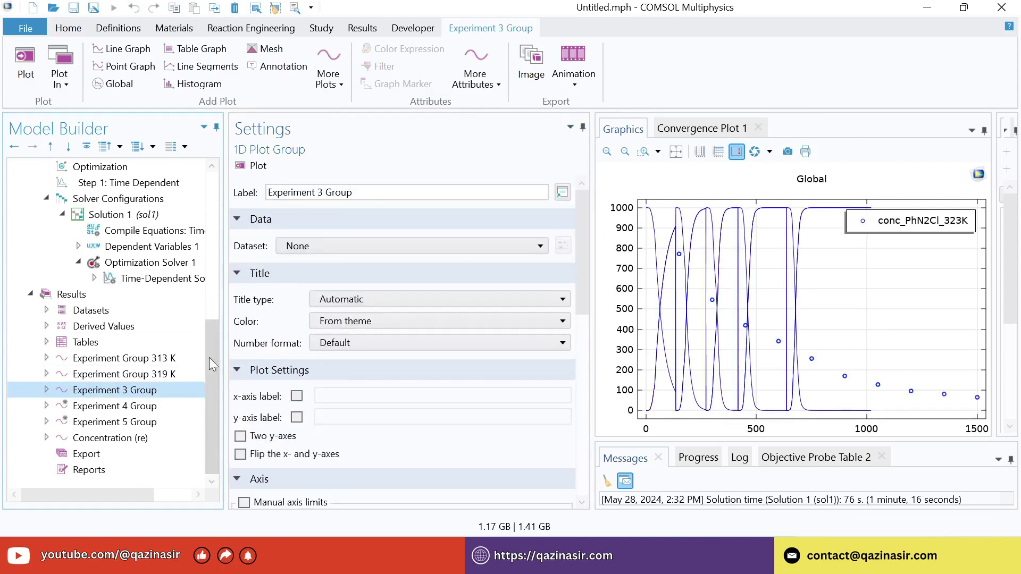
pyautogui.tripleClick(365, 192)
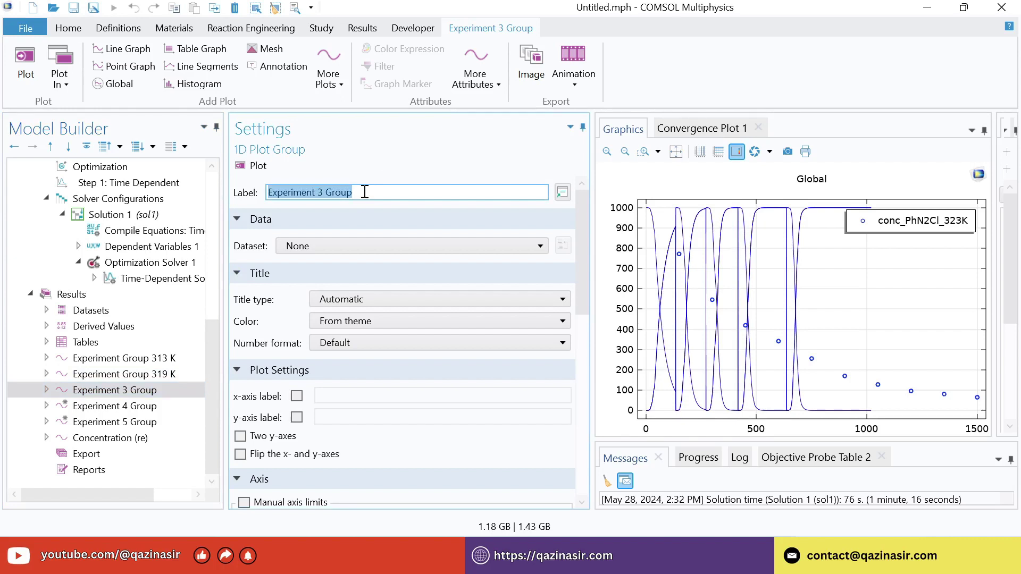
pyautogui.write('Experime')
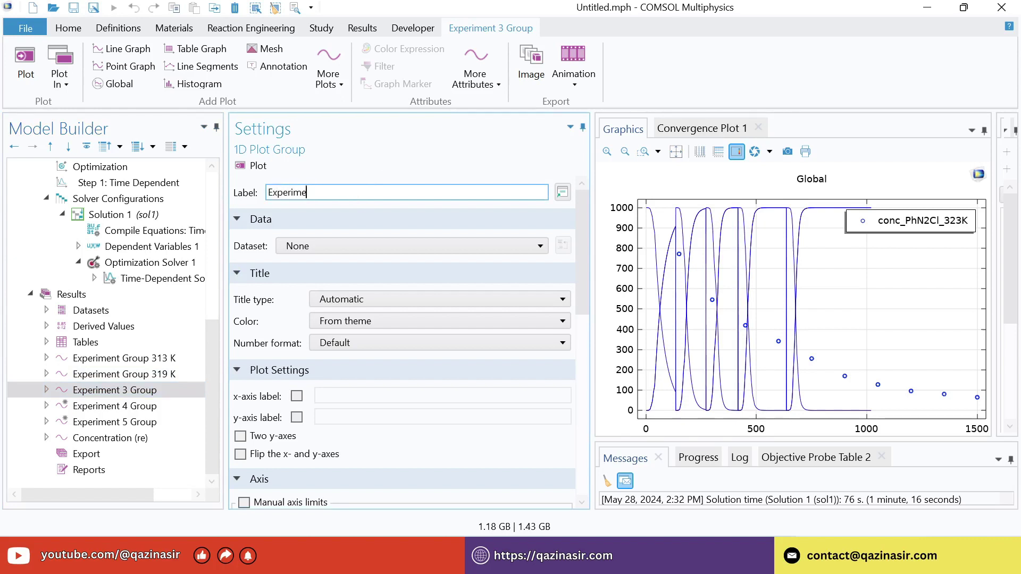
pyautogui.write('ntal Group 323 K')
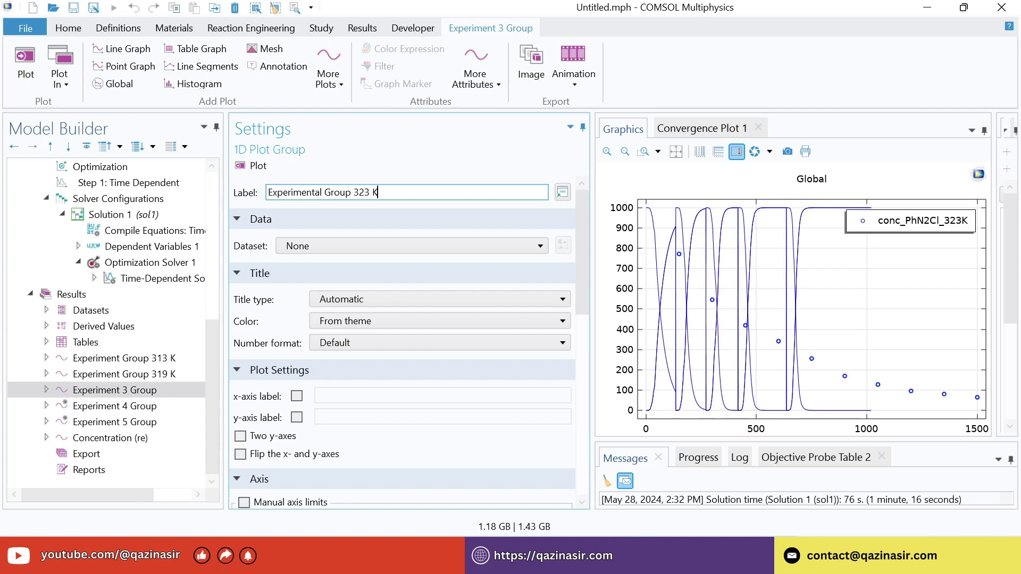
# - Set the 323 K plot group's title type to None and its x-axis label to Time (s)
pyautogui.click(417, 302)
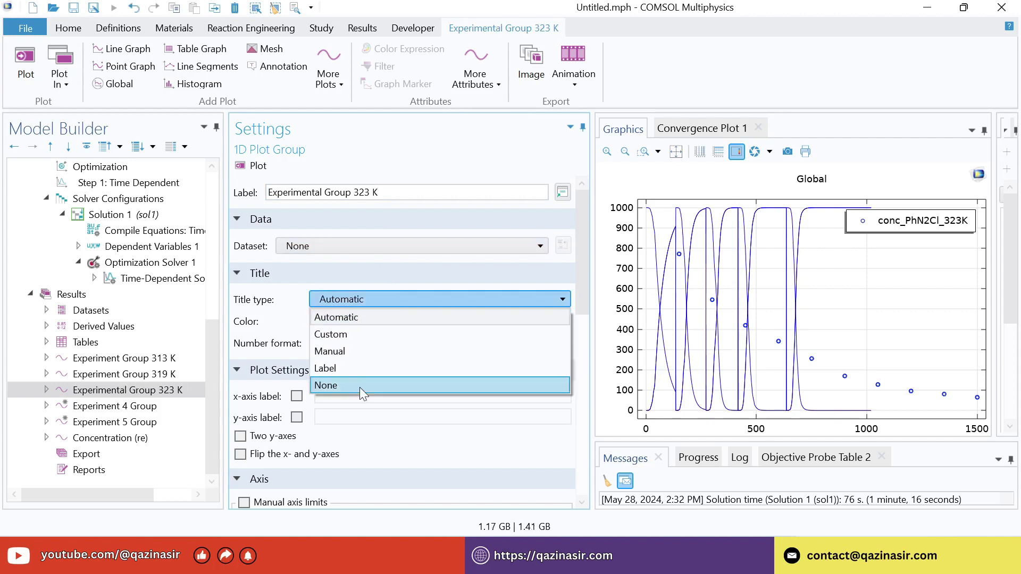
pyautogui.click(357, 385)
pyautogui.click(297, 353)
pyautogui.click(340, 353)
pyautogui.write('Ti')
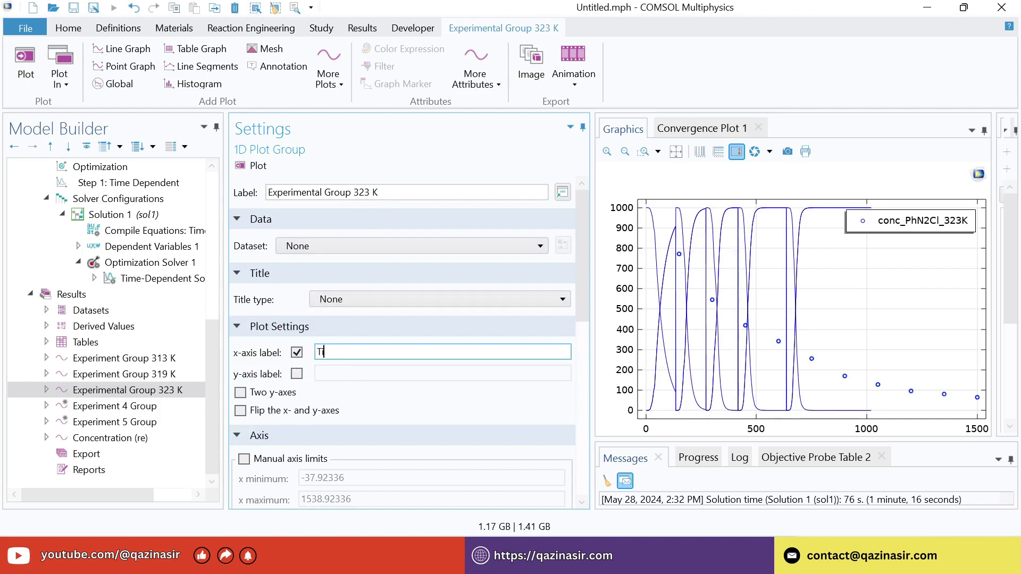
pyautogui.write('me (s)')
# - Enable the 323 K plot group's y-axis label and set it to PhN<sub>2</sub>Cl (mol/m<sup>3</sup>)
pyautogui.click(296, 373)
pyautogui.click(352, 372)
pyautogui.write('Ph')
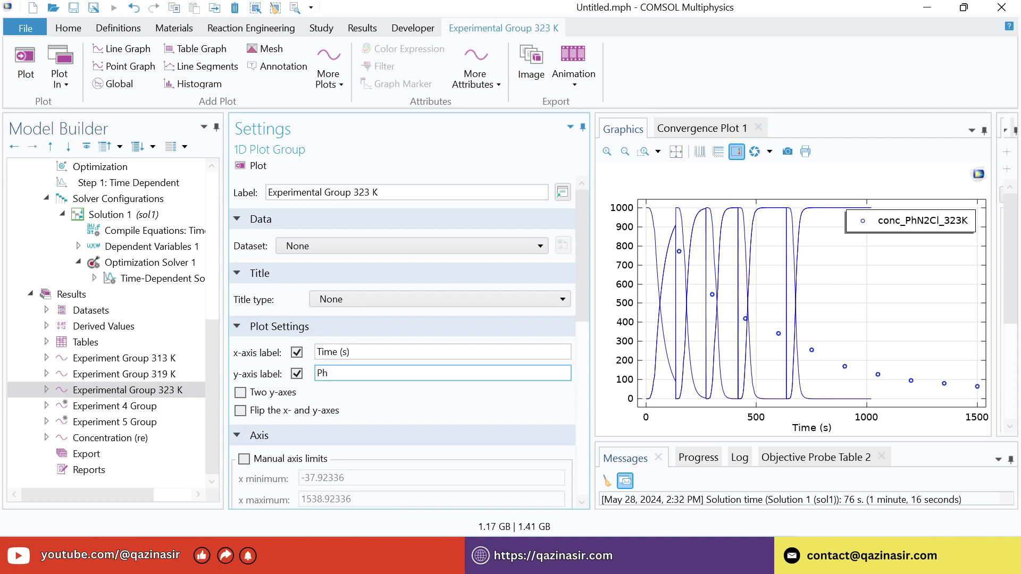
pyautogui.write('N<sub>2</sub>Cl (mol/m<sup>3</sup')
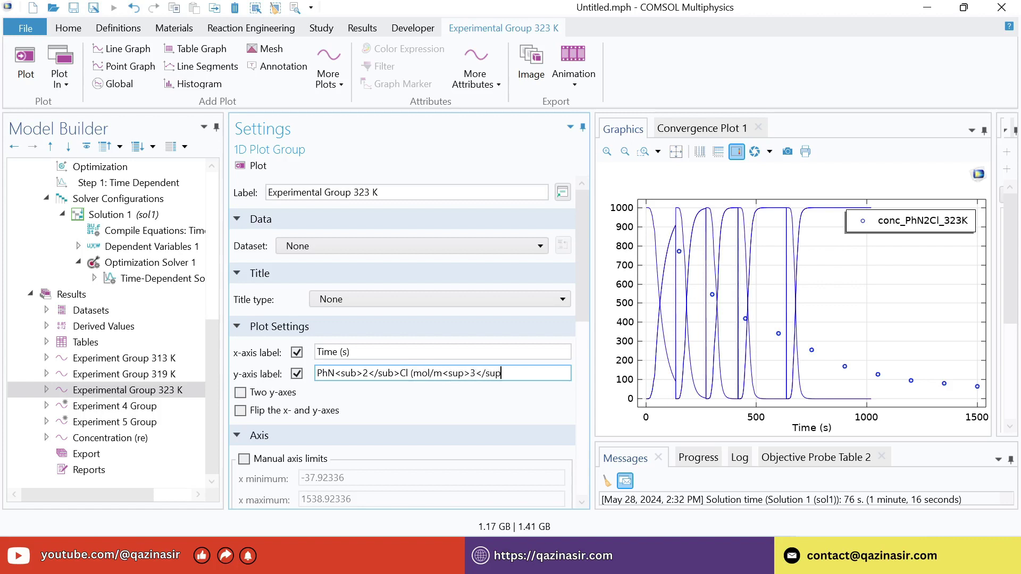
pyautogui.write('>)')
pyautogui.hotkey('ctrl', 'a')
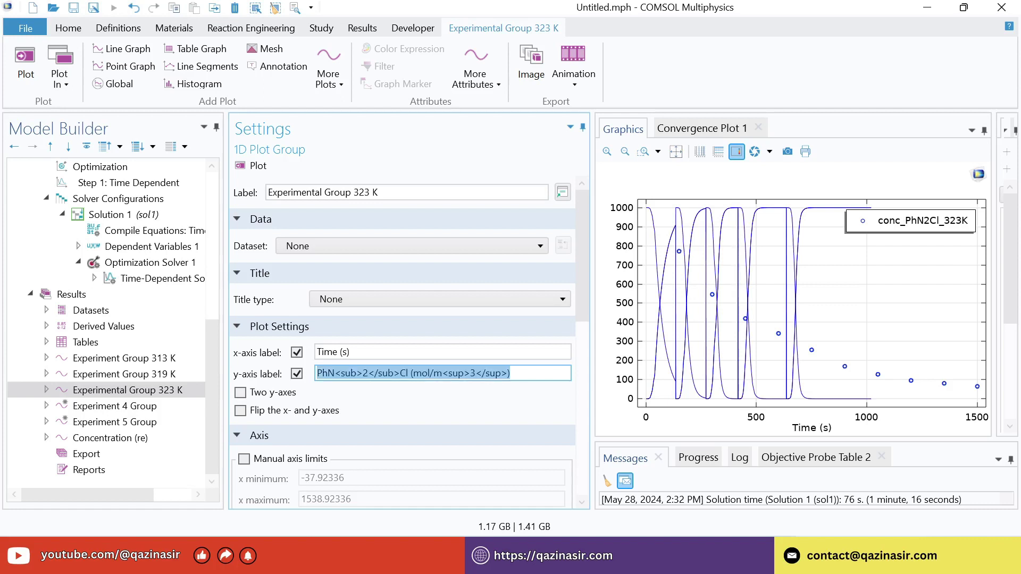
pyautogui.click(526, 373)
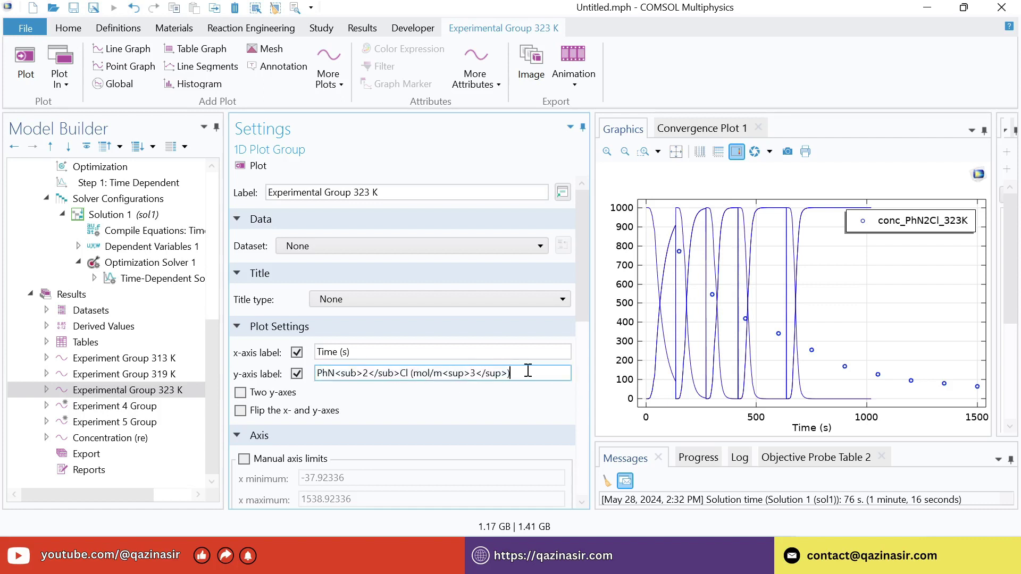
pyautogui.press('Return')
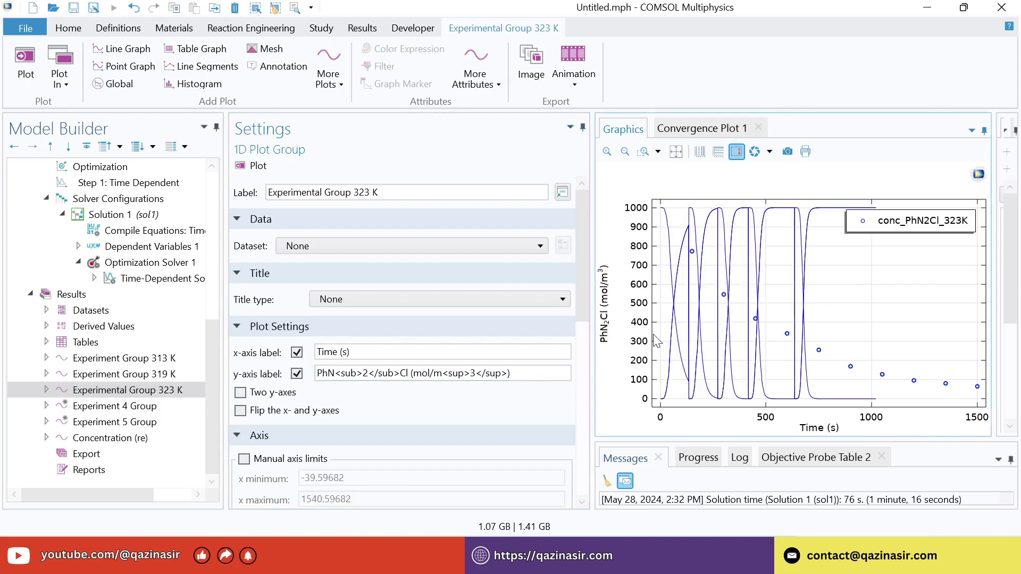
# - Switch the legends of Experiment 3 Data in the 323 K group to Manual and replace the legend text with Experiment at 323 K
pyautogui.moveTo(581, 283)
pyautogui.mouseDown()
pyautogui.moveTo(585, 359)
pyautogui.moveTo(567, 469)
pyautogui.moveTo(583, 414)
pyautogui.moveTo(589, 287)
pyautogui.mouseUp()
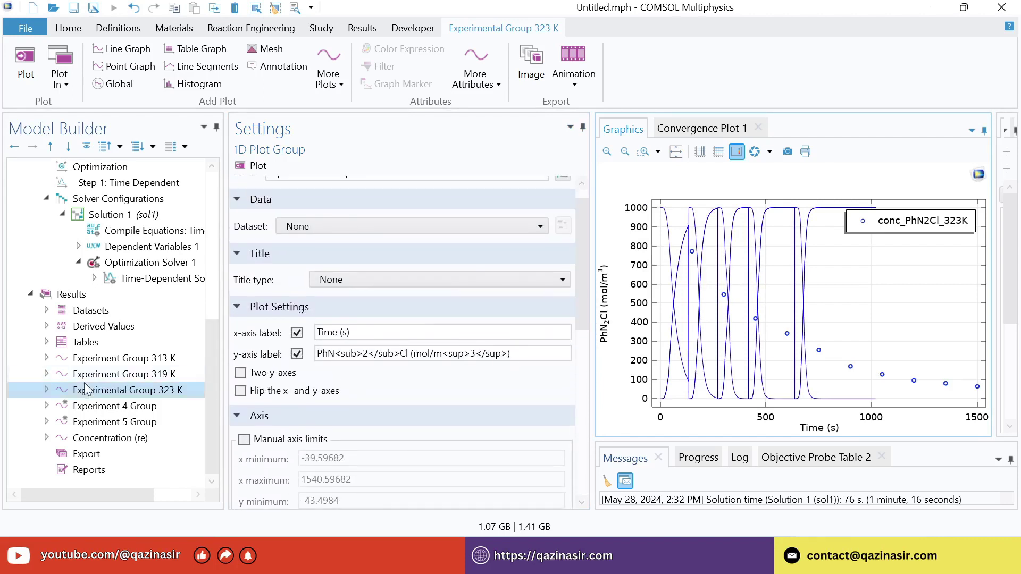
pyautogui.click(45, 390)
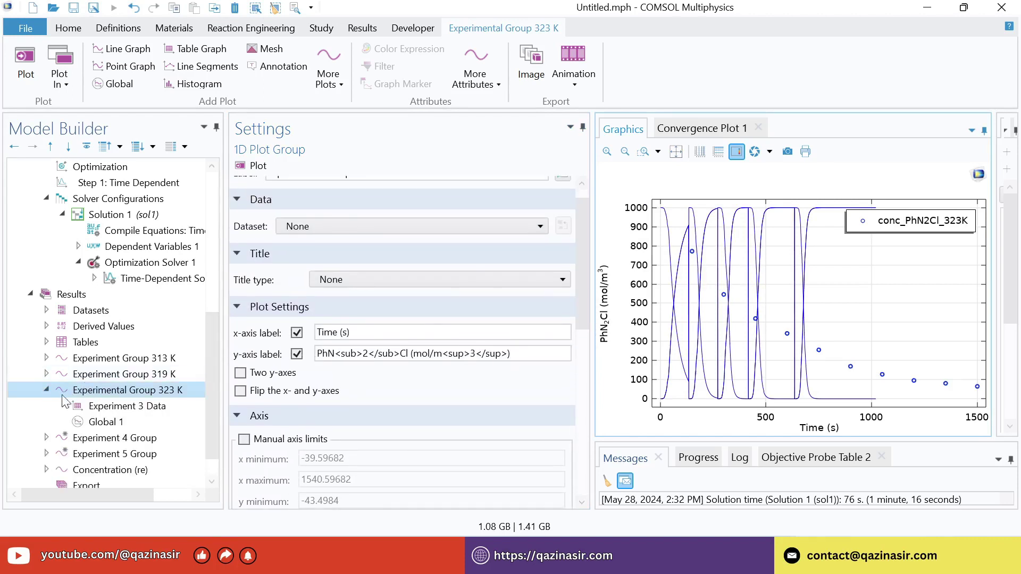
pyautogui.click(114, 407)
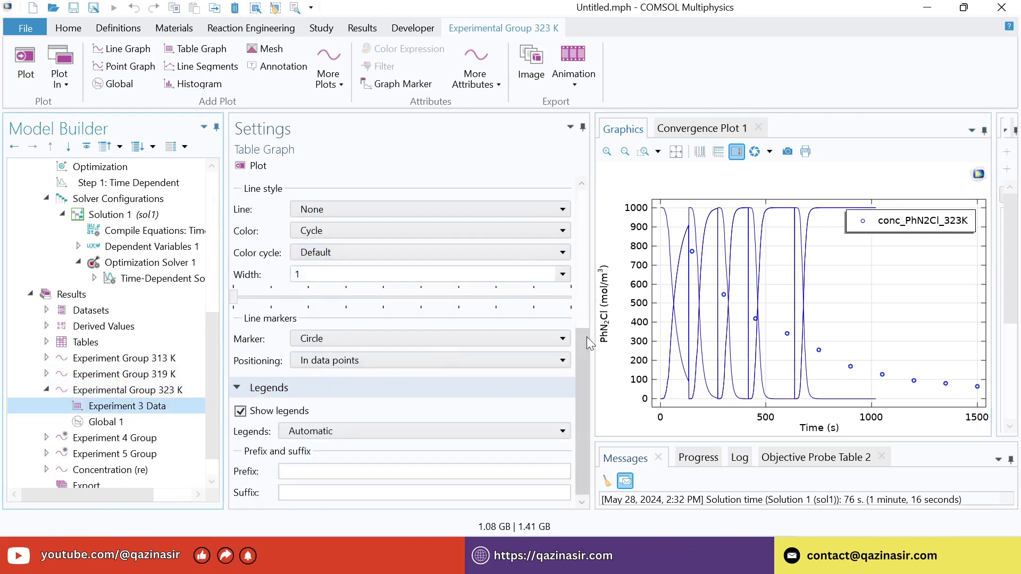
pyautogui.moveTo(586, 337); pyautogui.dragTo(597, 186)
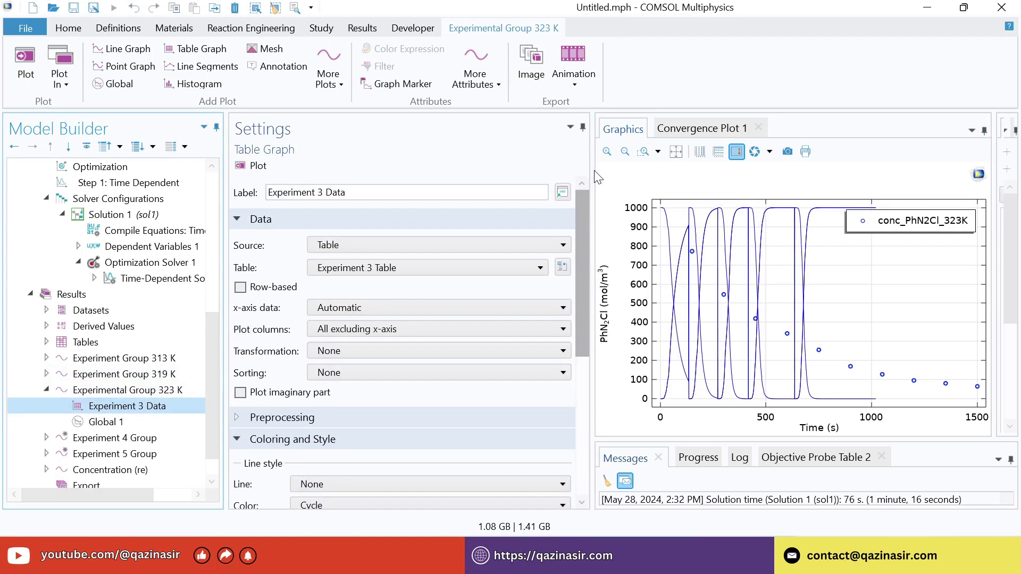
pyautogui.moveTo(583, 207); pyautogui.dragTo(574, 391)
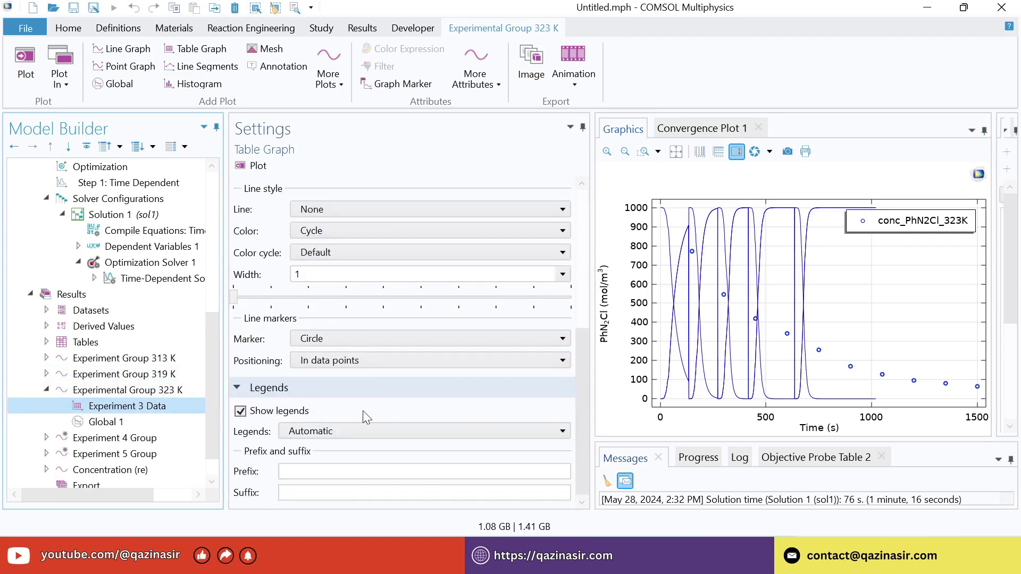
pyautogui.click(336, 429)
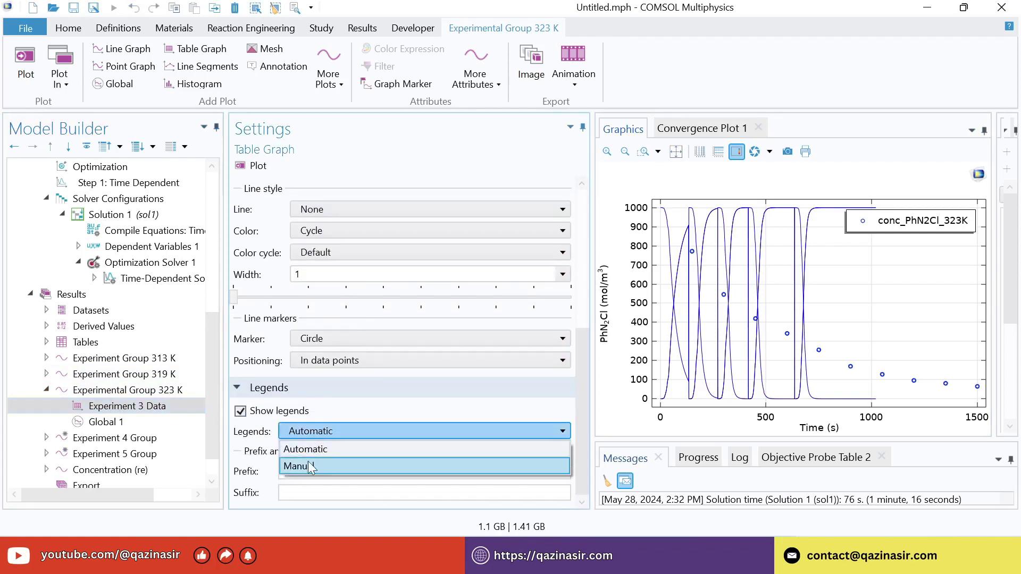
pyautogui.click(306, 466)
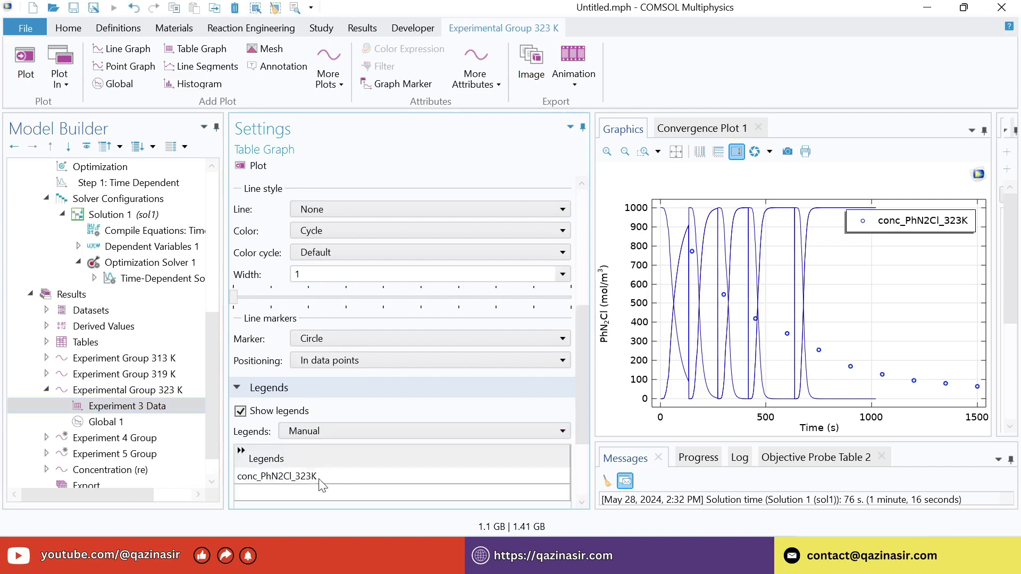
pyautogui.doubleClick(320, 477)
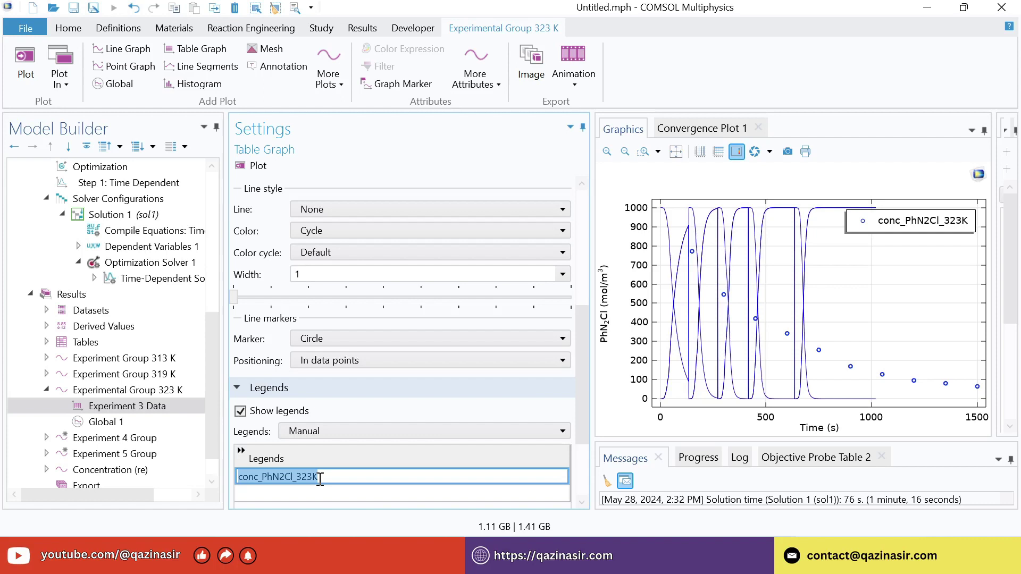
pyautogui.write('Exper')
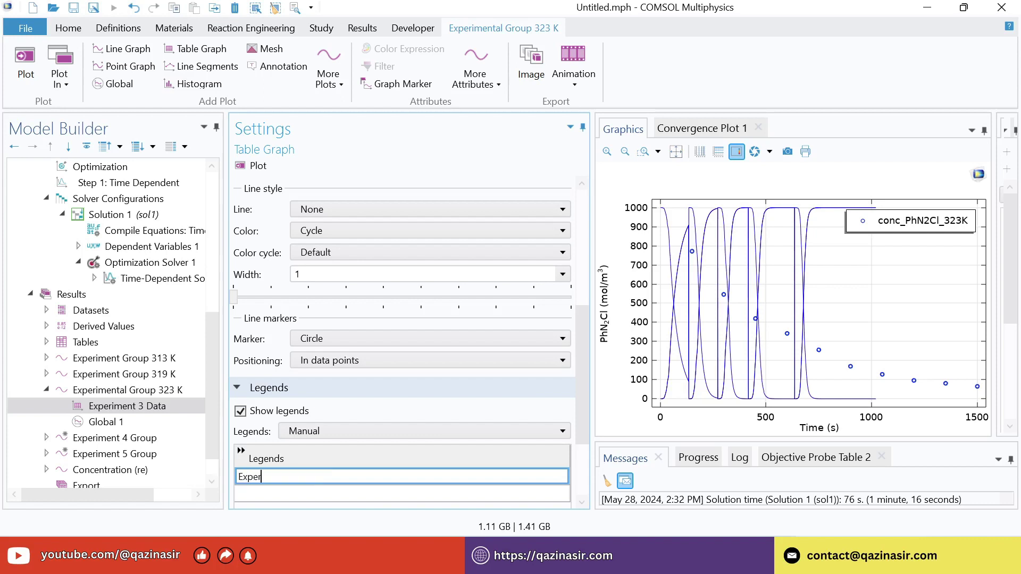
pyautogui.write('iment at 323 K')
pyautogui.press('Return')
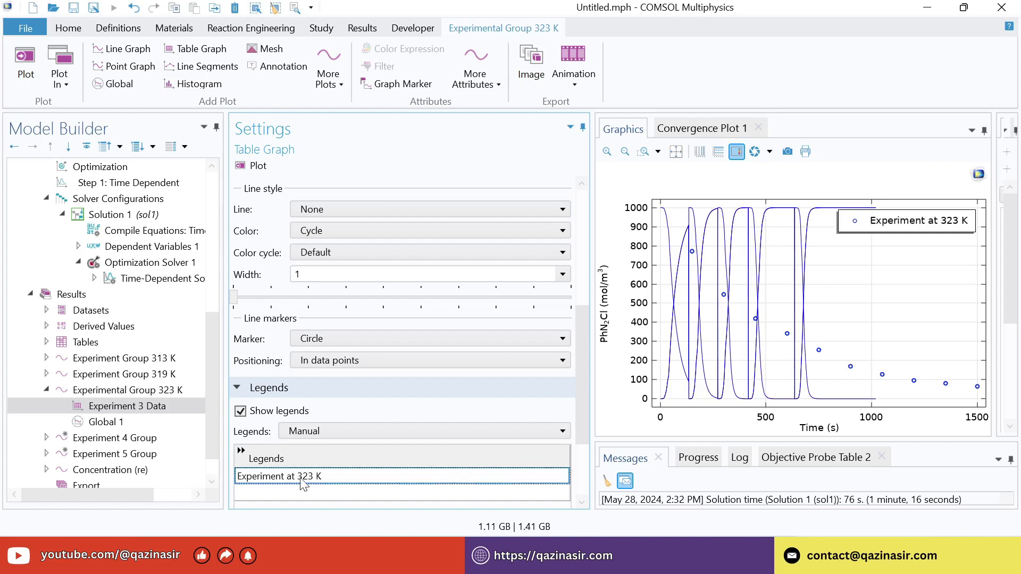
# - Restrict Global 1 in the 323 K plot group to the T_iso parameter value 323, chosen from the list
pyautogui.click(102, 425)
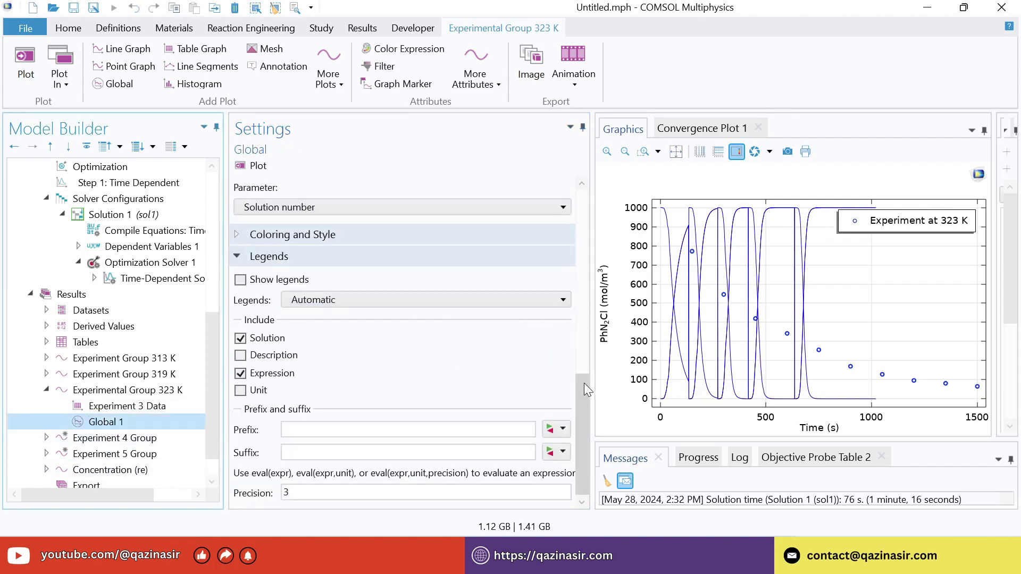
pyautogui.moveTo(583, 384); pyautogui.dragTo(609, 201)
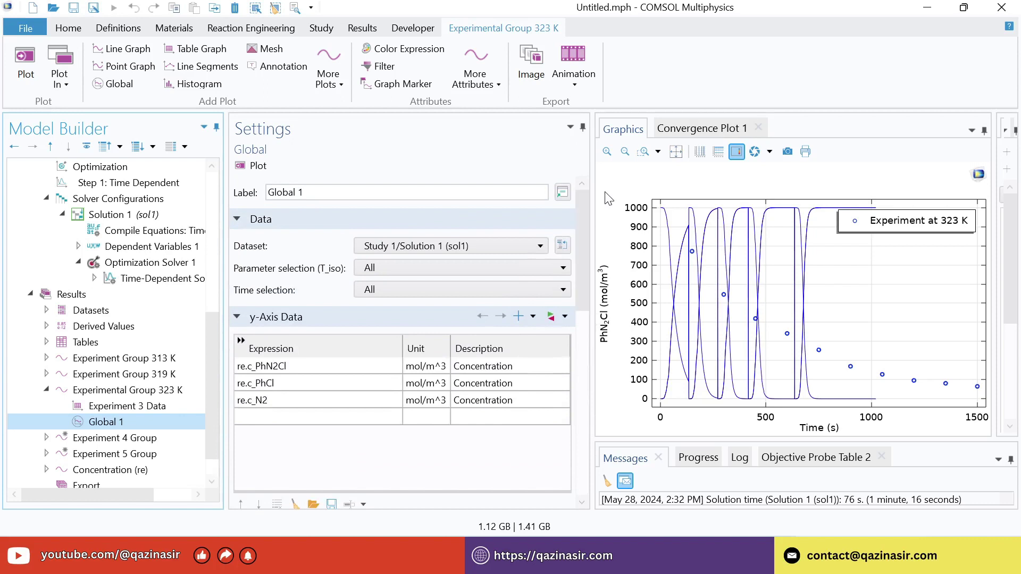
pyautogui.click(481, 270)
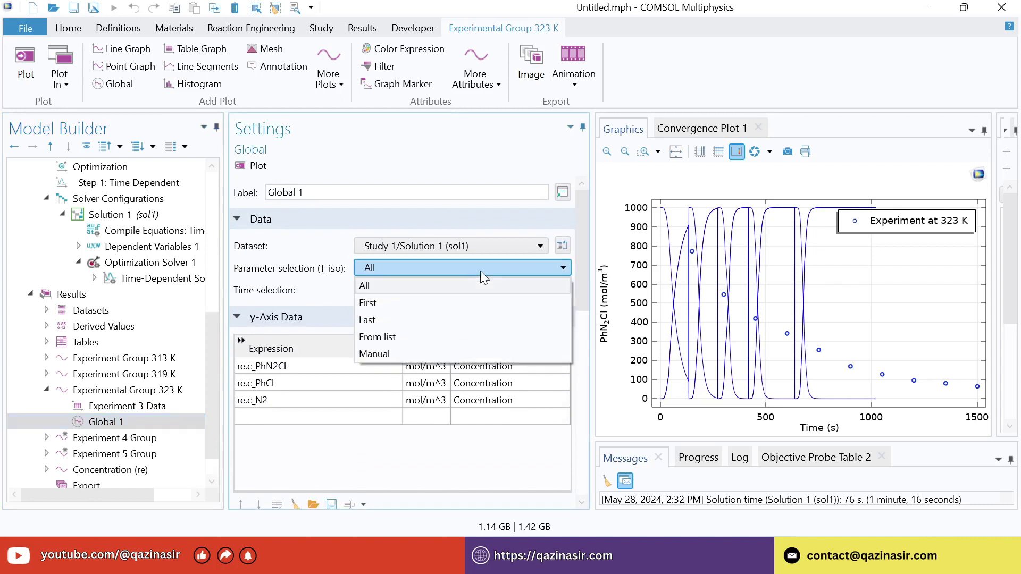
pyautogui.click(413, 337)
pyautogui.click(259, 344)
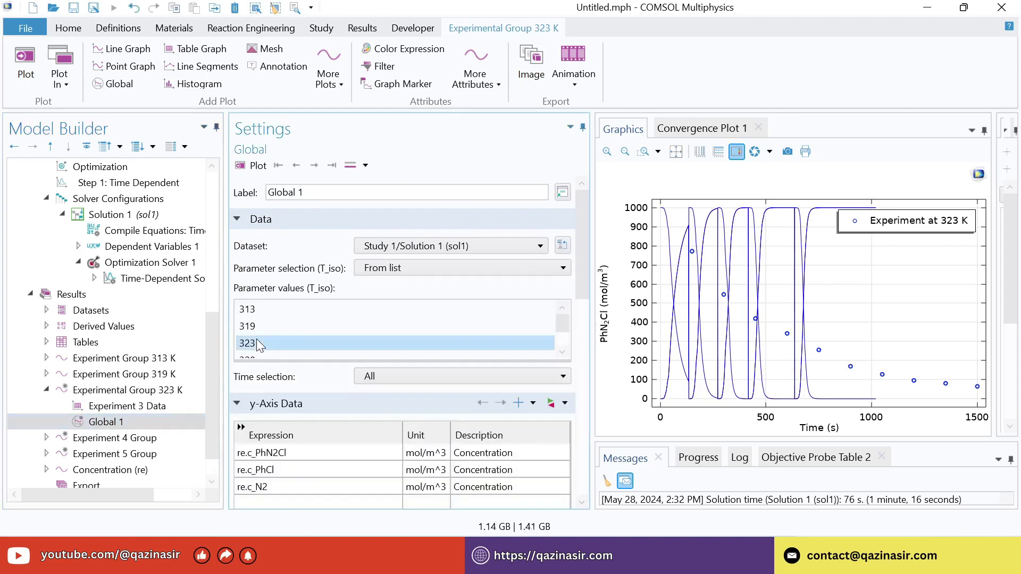
# - Replace the y-axis data of the 323 K group's Global 1 with the single expression re.c_PhN2Cl
pyautogui.moveTo(587, 259); pyautogui.dragTo(586, 305)
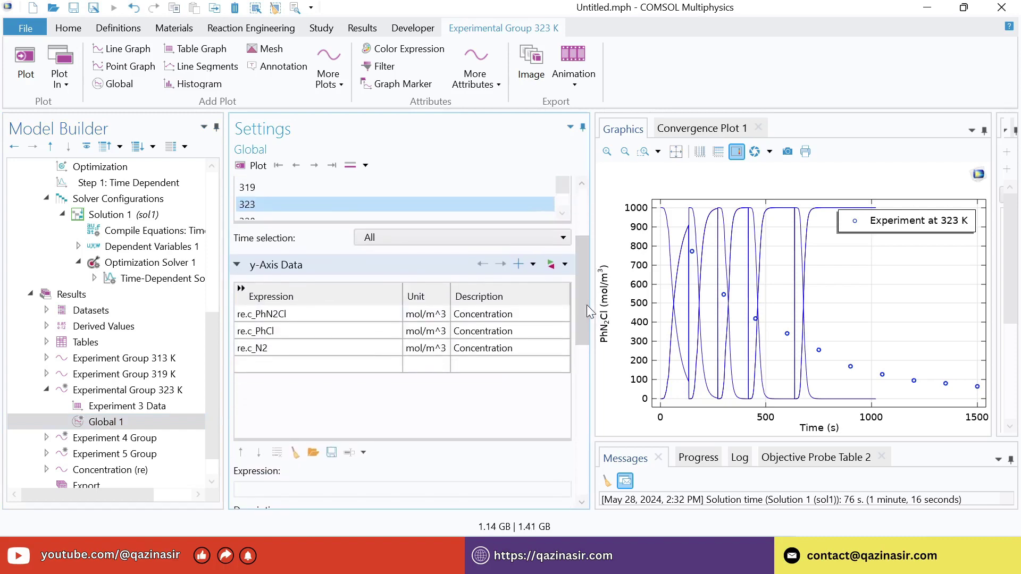
pyautogui.click(556, 269)
pyautogui.doubleClick(565, 324)
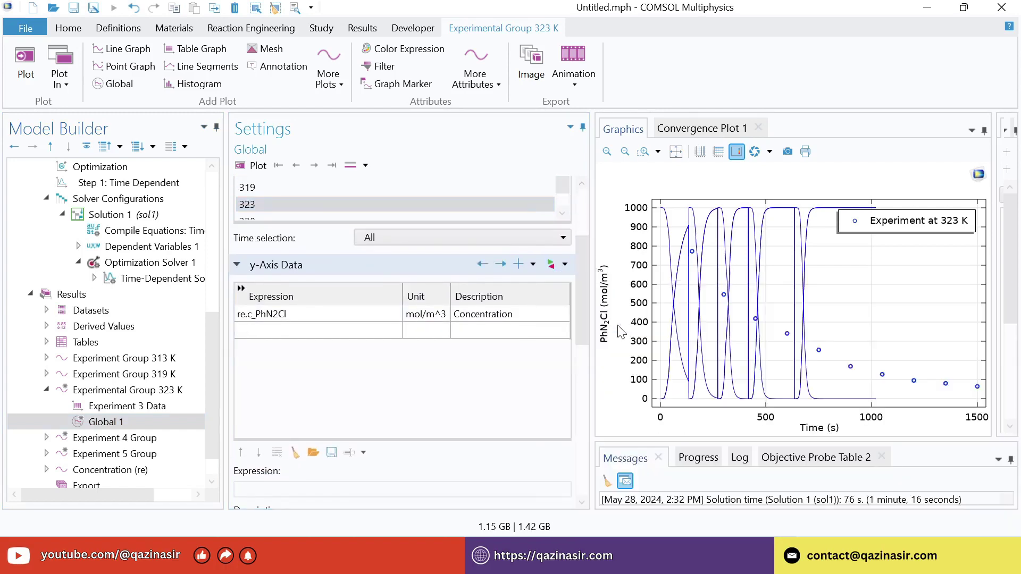
# - Set the x-axis data expression of Global 1 in the 323 K plot group to time, t
pyautogui.moveTo(589, 308); pyautogui.dragTo(581, 396)
pyautogui.click(553, 306)
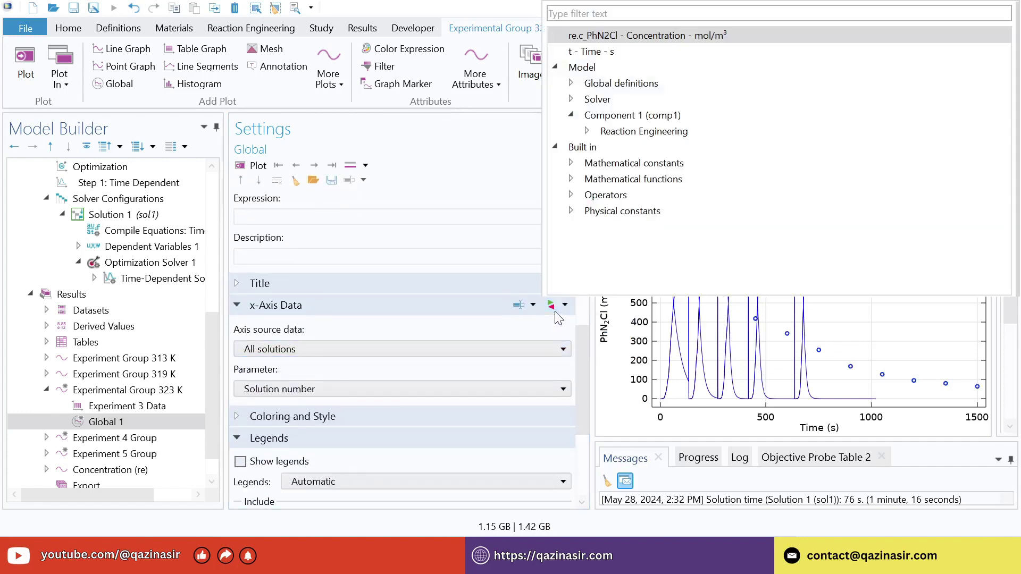
pyautogui.doubleClick(592, 51)
# - Show the legends of the 323 K group's Global 1, switch them to Manual and replace the legend text with Simulation at 323 K
pyautogui.scroll(-4, 583, 383)
pyautogui.moveTo(582, 383); pyautogui.dragTo(583, 432)
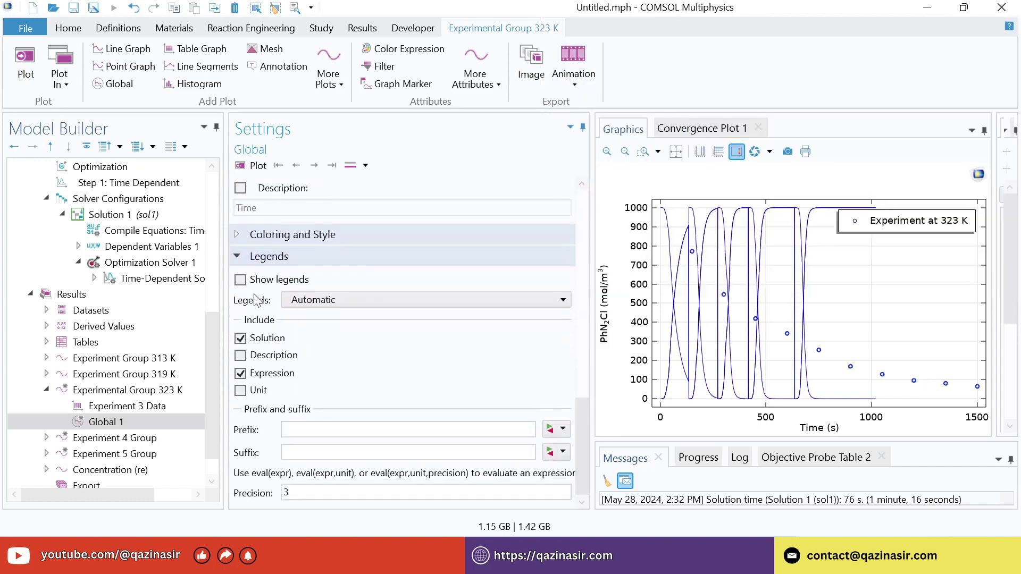
pyautogui.click(240, 279)
pyautogui.click(331, 302)
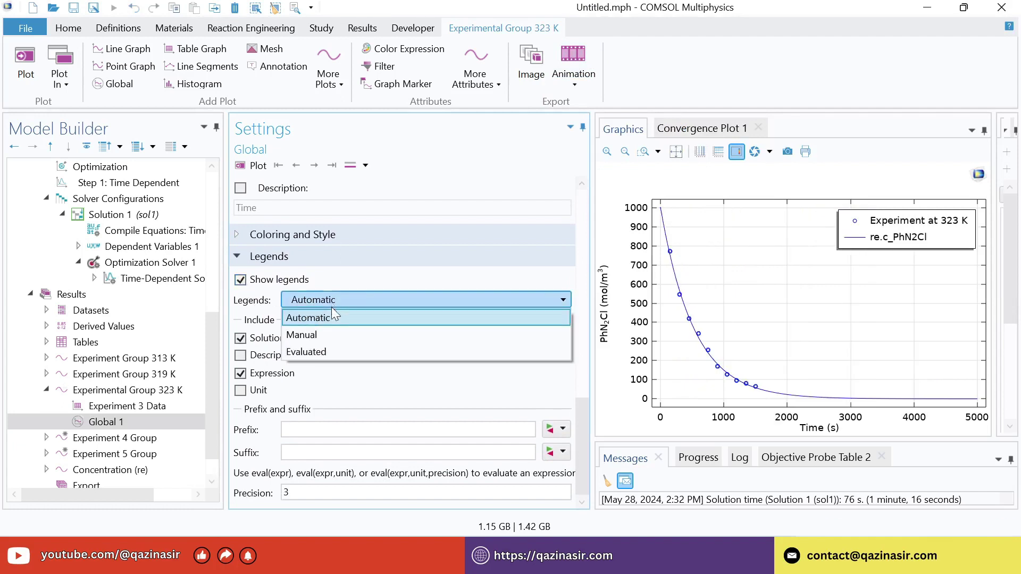
pyautogui.click(324, 334)
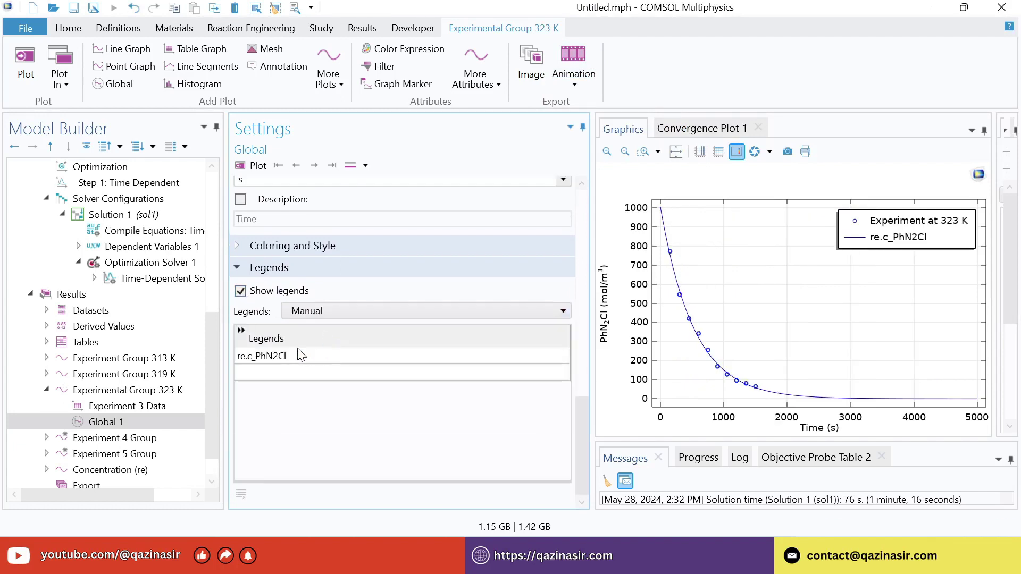
pyautogui.doubleClick(282, 360)
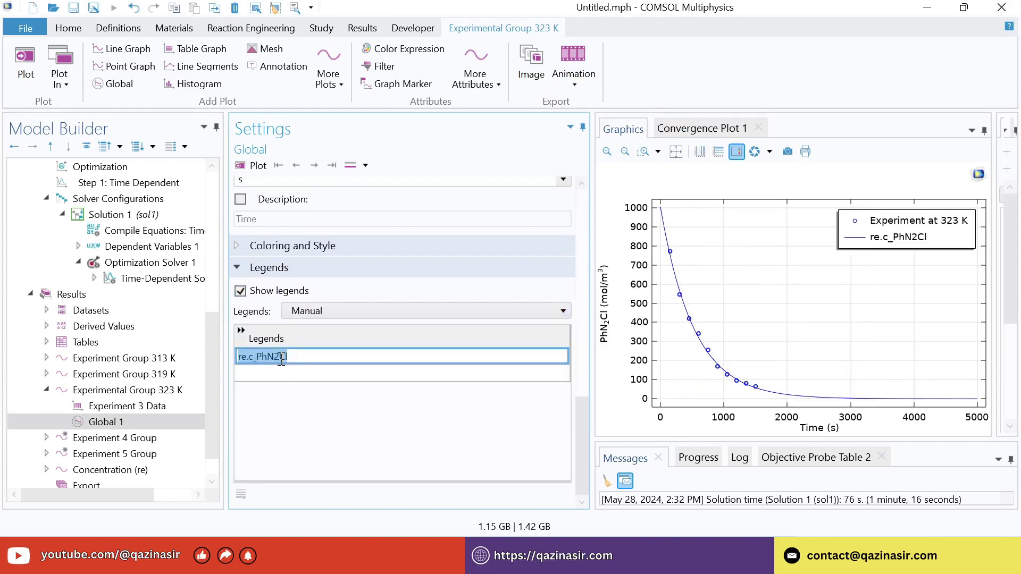
pyautogui.write('Simu')
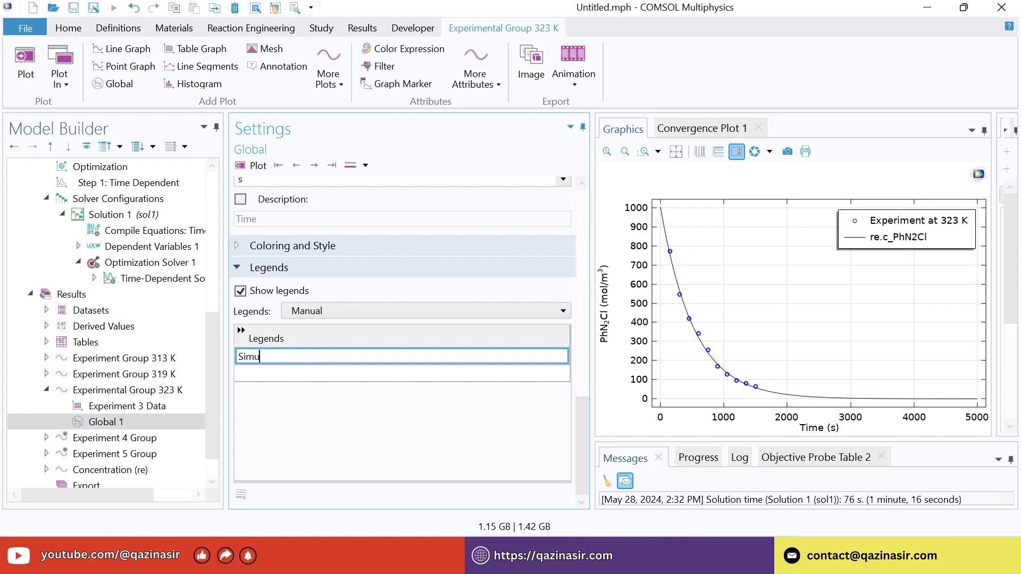
pyautogui.write('lation at 323 K')
pyautogui.press('Return')
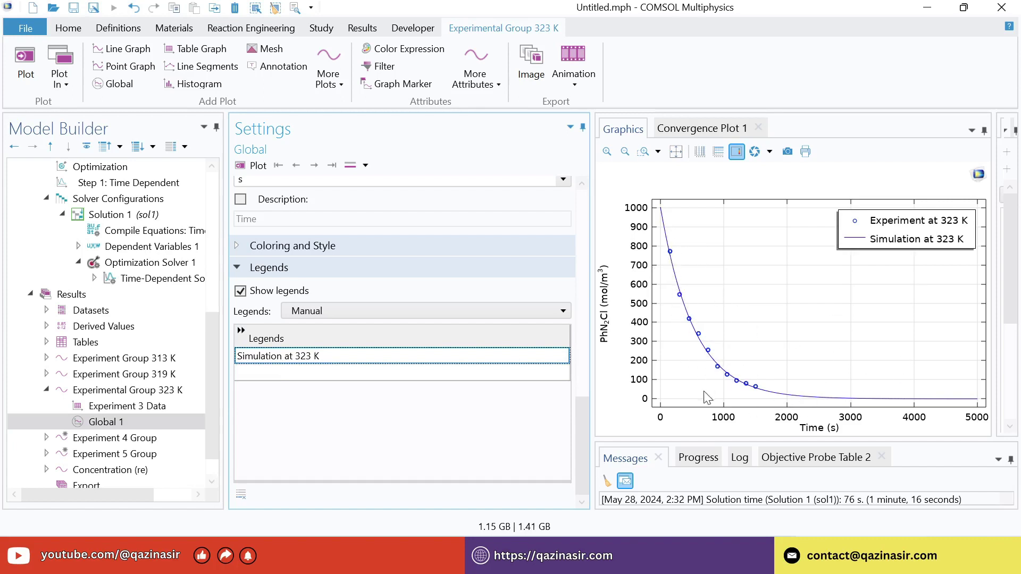
# - Rename the Experiment 4 Group plot group as Experiment Group 328 K
pyautogui.click(47, 389)
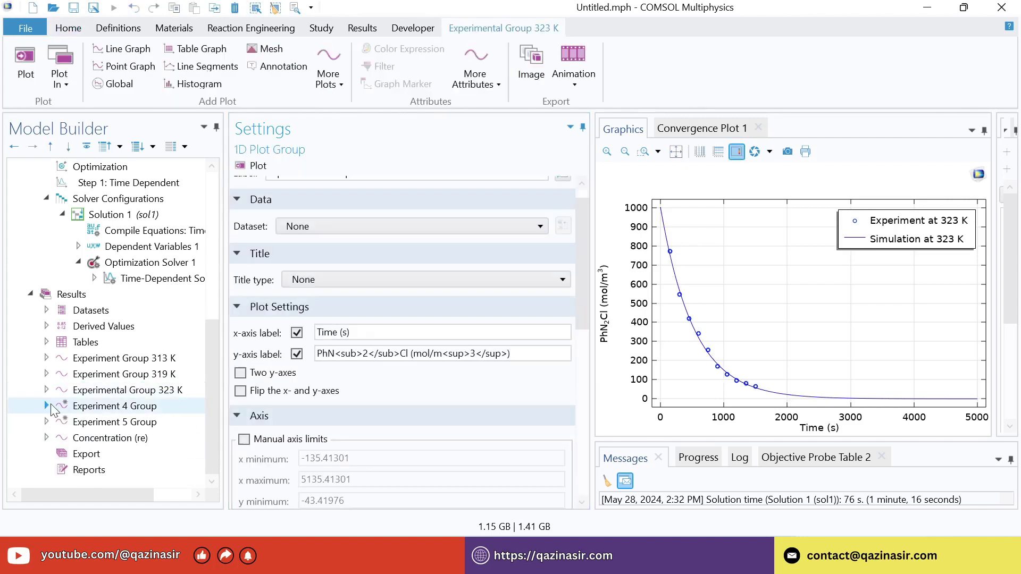
pyautogui.click(77, 406)
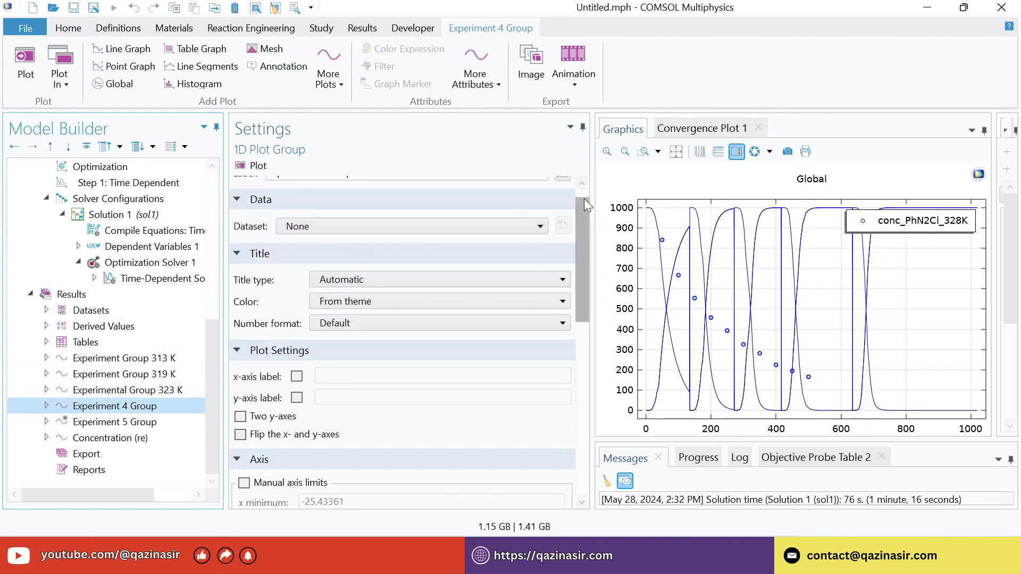
pyautogui.scroll(1, 584, 196)
pyautogui.click(369, 200)
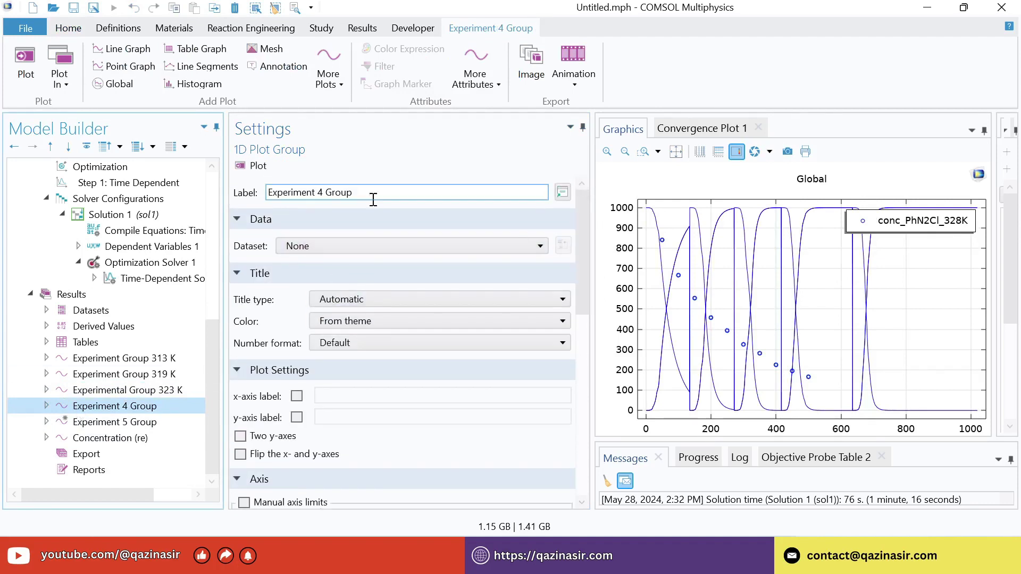
pyautogui.doubleClick(373, 199)
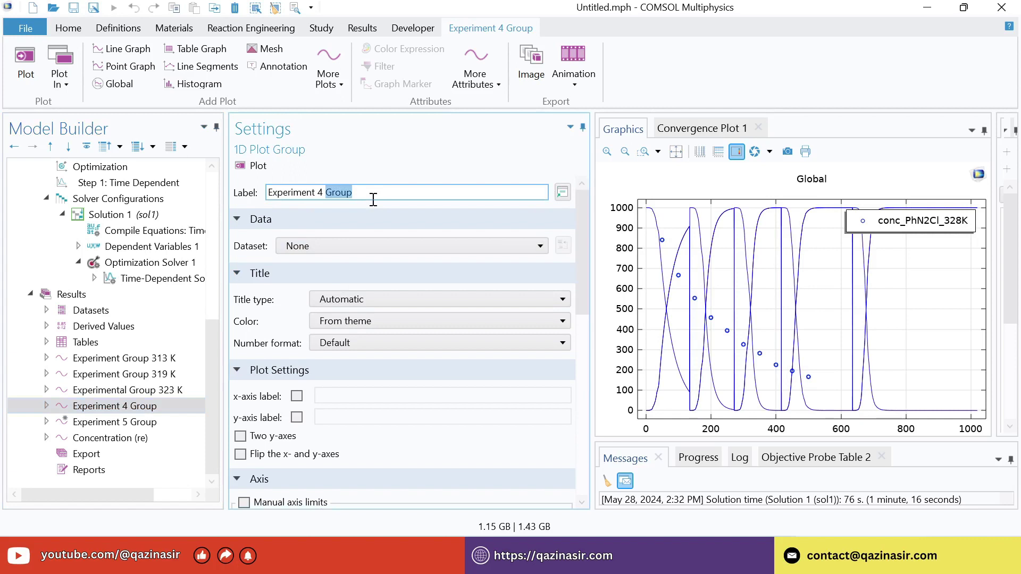
pyautogui.press('Left')
pyautogui.press('BackSpace')
pyautogui.press('BackSpace')
pyautogui.write('328 K')
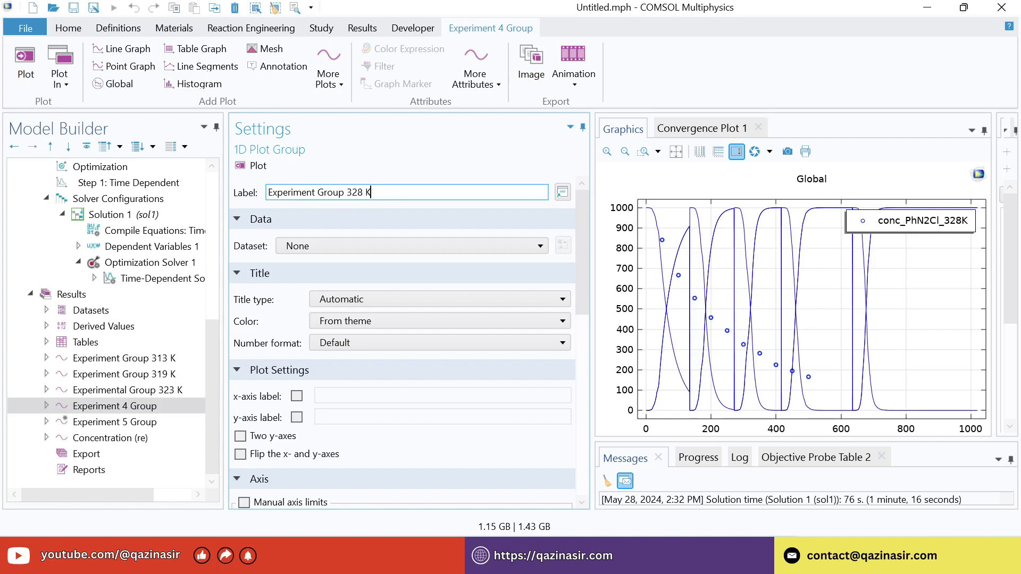
# - Set the 328 K plot group's title type to None and enable its x-axis label with the text Time (s)
pyautogui.click(365, 299)
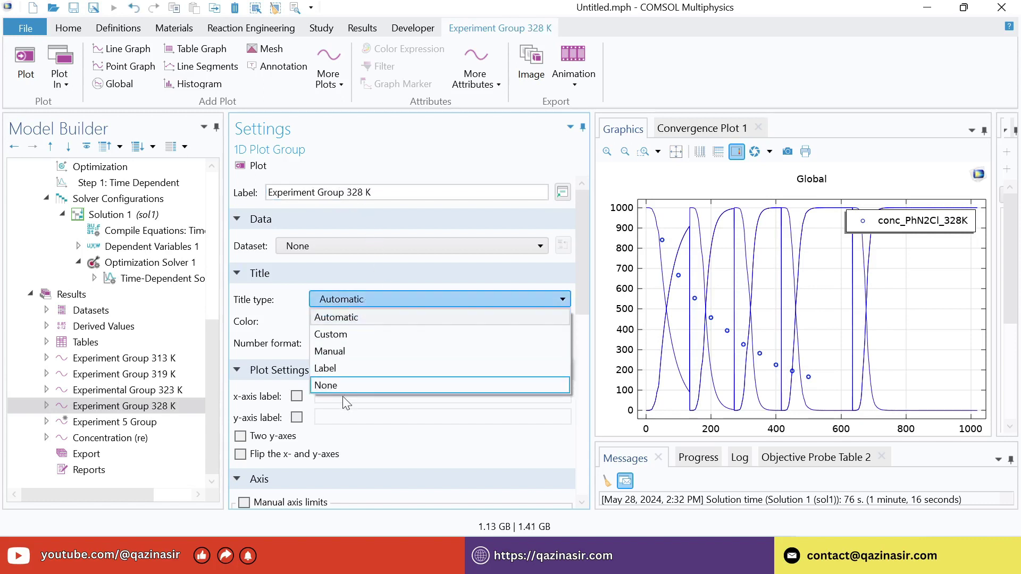
pyautogui.click(347, 385)
pyautogui.click(296, 353)
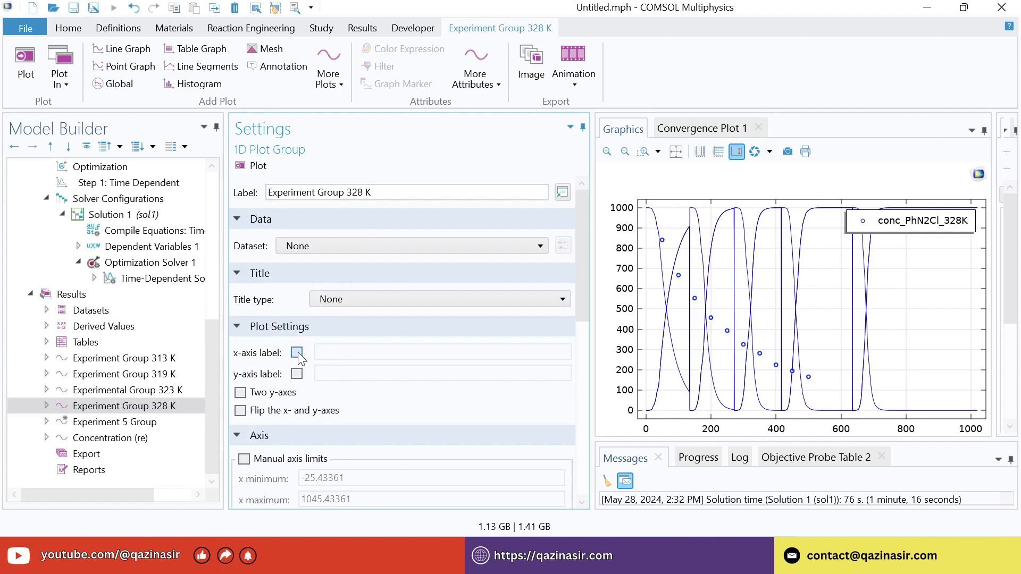
pyautogui.write('Time')
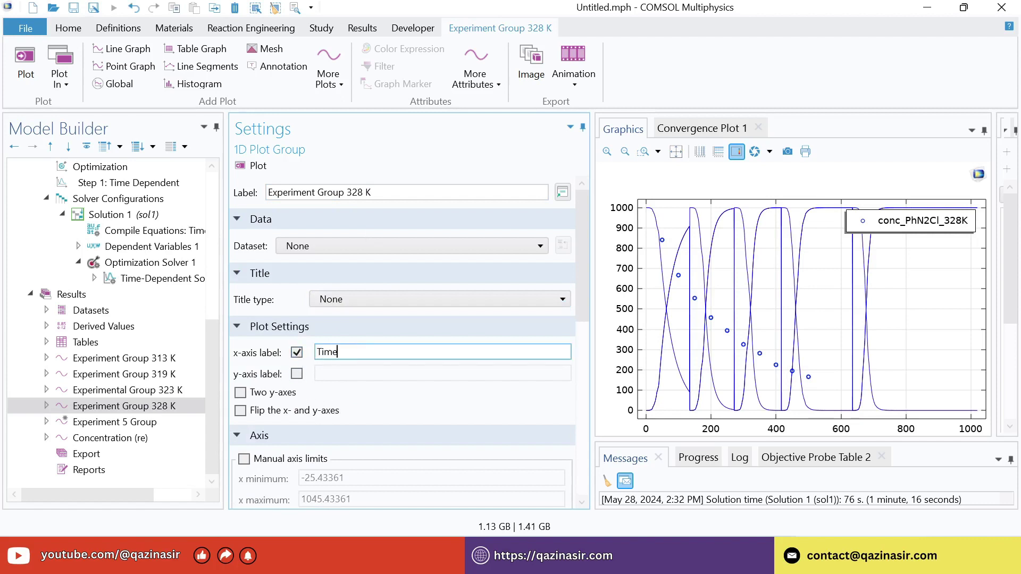
pyautogui.write(' (s)')
# - Enable the 328 K plot group's y-axis label and set it to PhN<sub>2</sub>Cl (mol/m<sup>3</sup>)
pyautogui.click(296, 374)
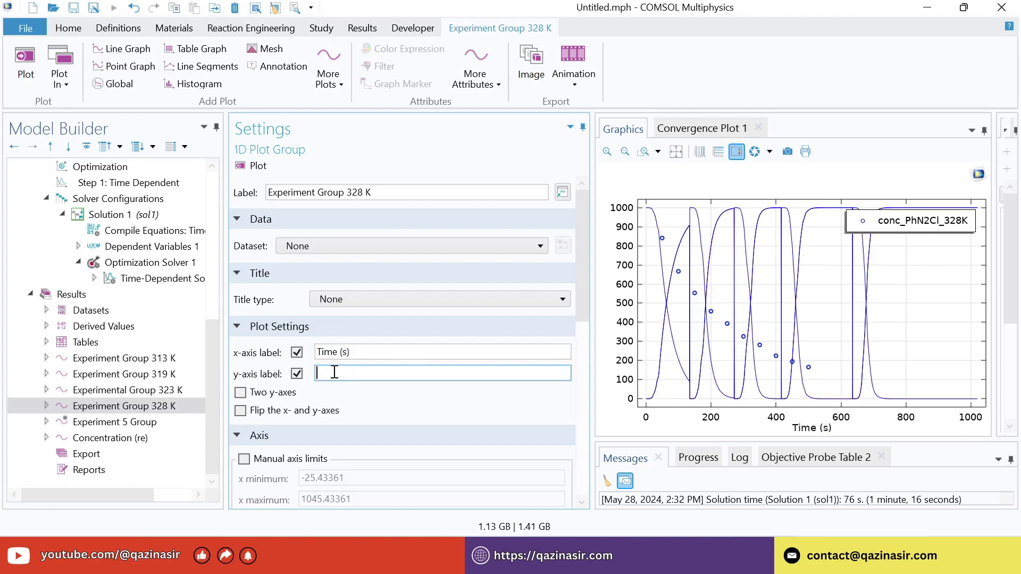
pyautogui.write('PhN<sub>2</sub>Cl (mol/m<sup>3</sup>)')
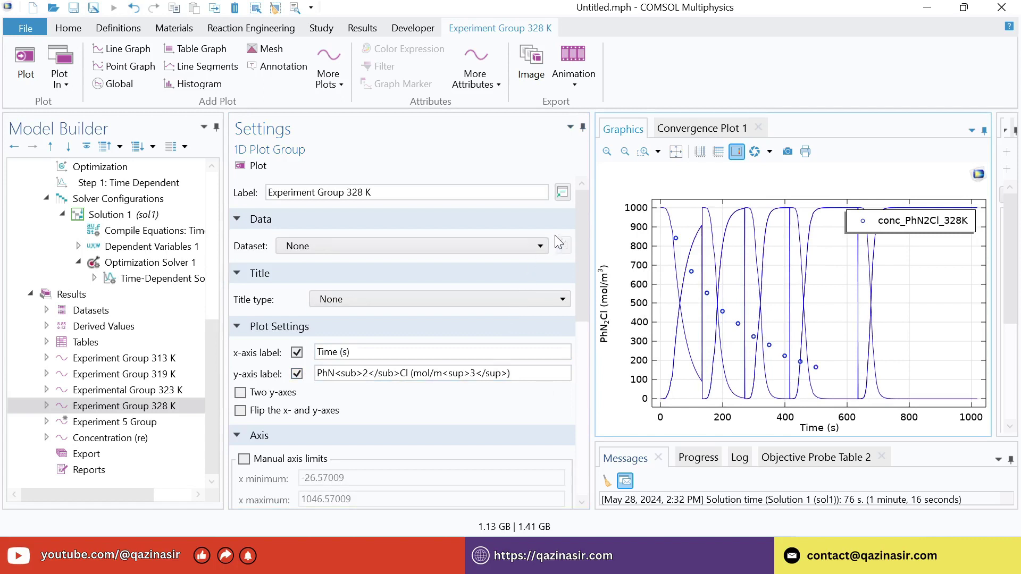
pyautogui.moveTo(584, 224); pyautogui.dragTo(578, 415)
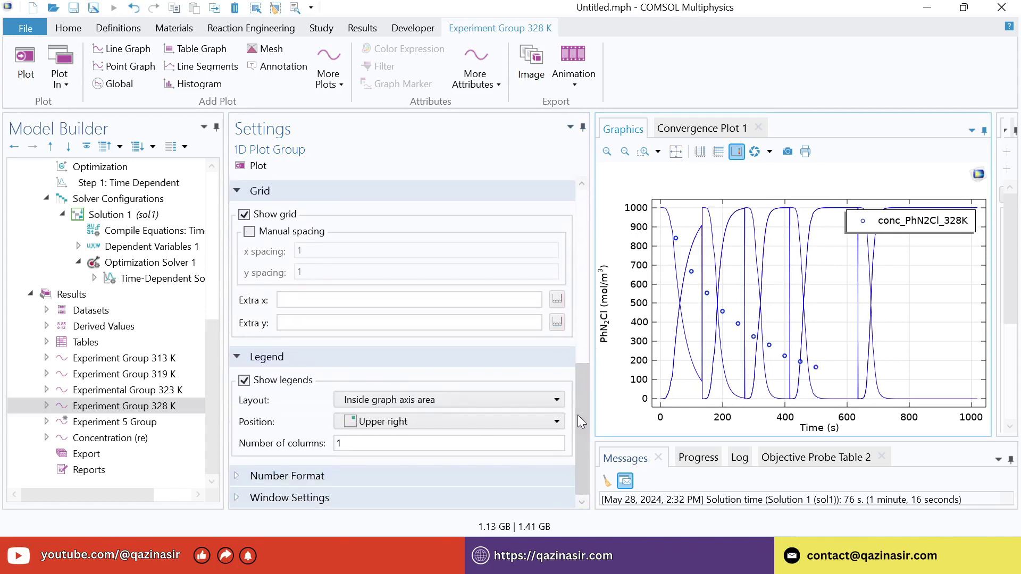
# - Switch the legends of Experiment 4 Data in the 328 K group to Manual and replace the legend text with Experiment at 328 K
pyautogui.click(47, 406)
pyautogui.click(128, 422)
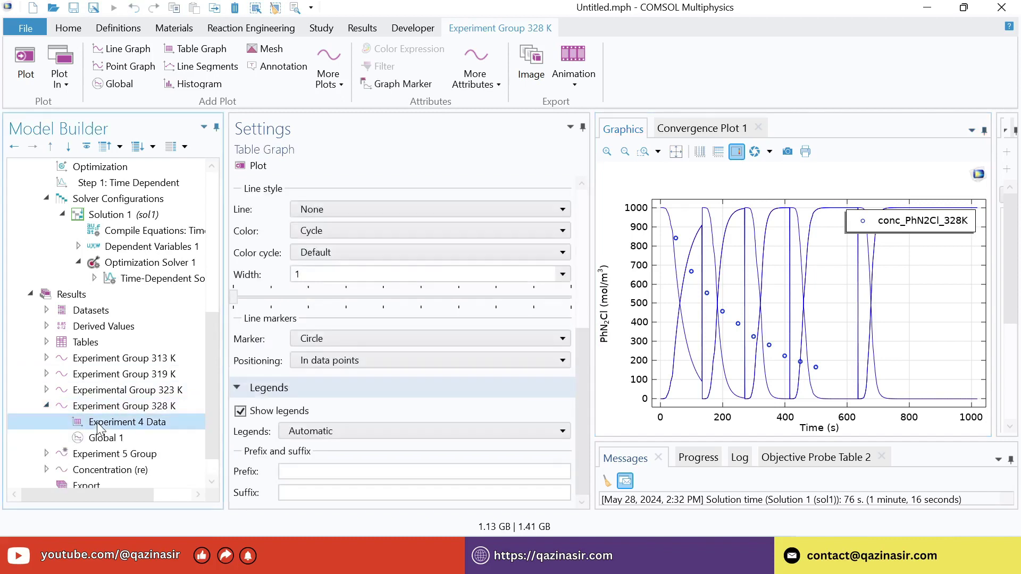
pyautogui.click(582, 300)
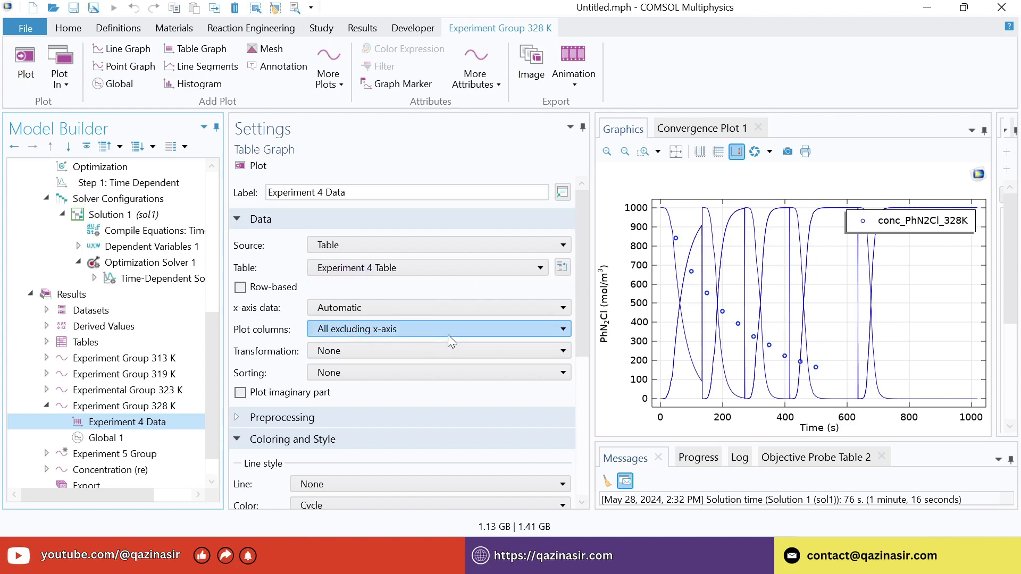
pyautogui.moveTo(586, 228); pyautogui.dragTo(581, 401)
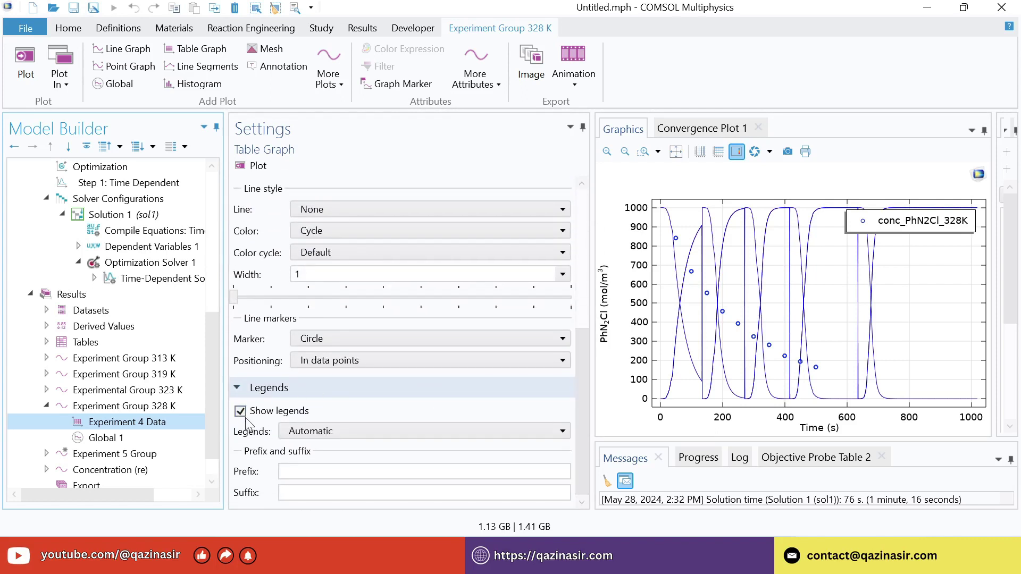
pyautogui.click(362, 431)
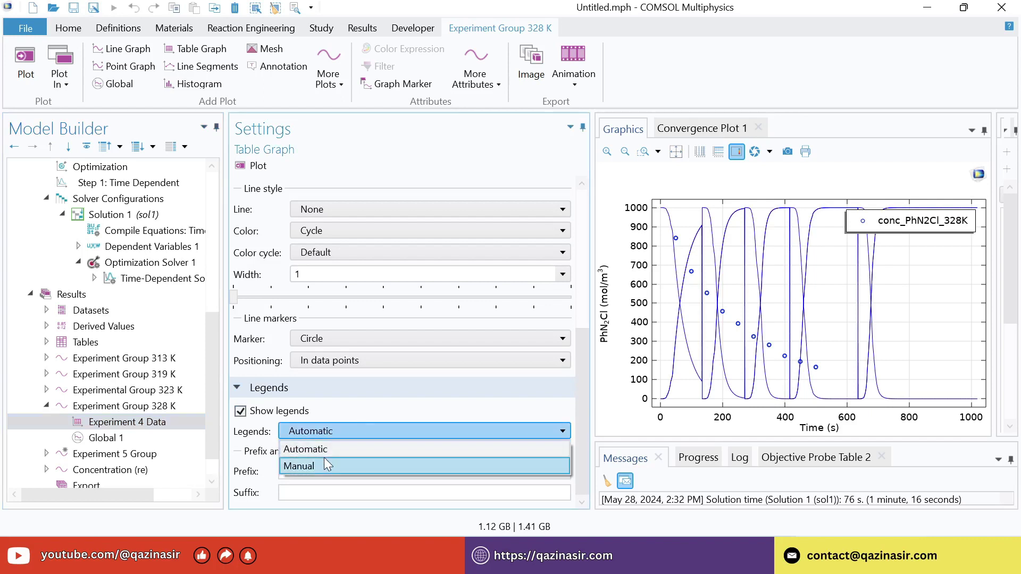
pyautogui.click(323, 461)
pyautogui.click(325, 476)
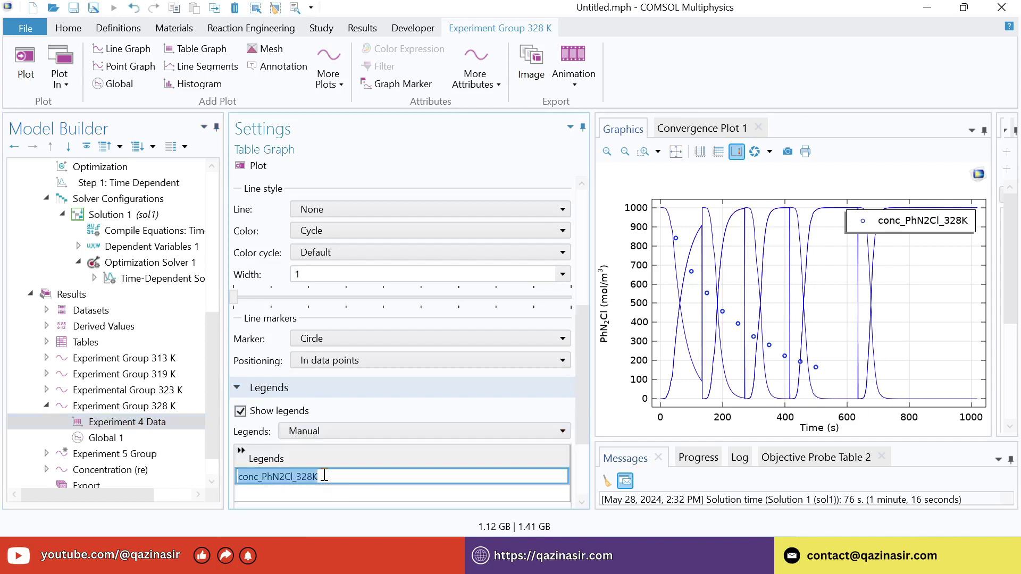
pyautogui.write('Experiment at 328 K')
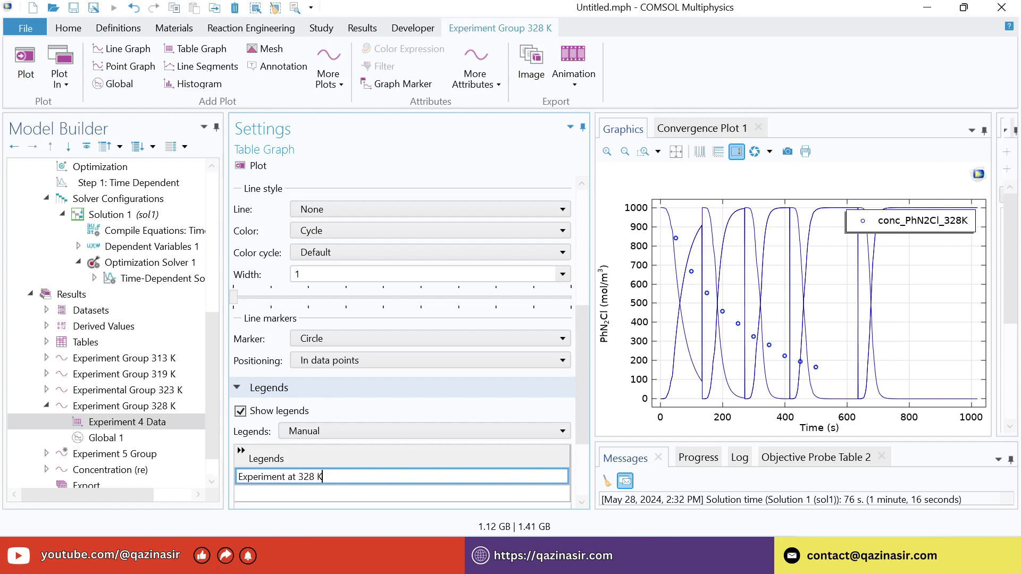
pyautogui.press('Return')
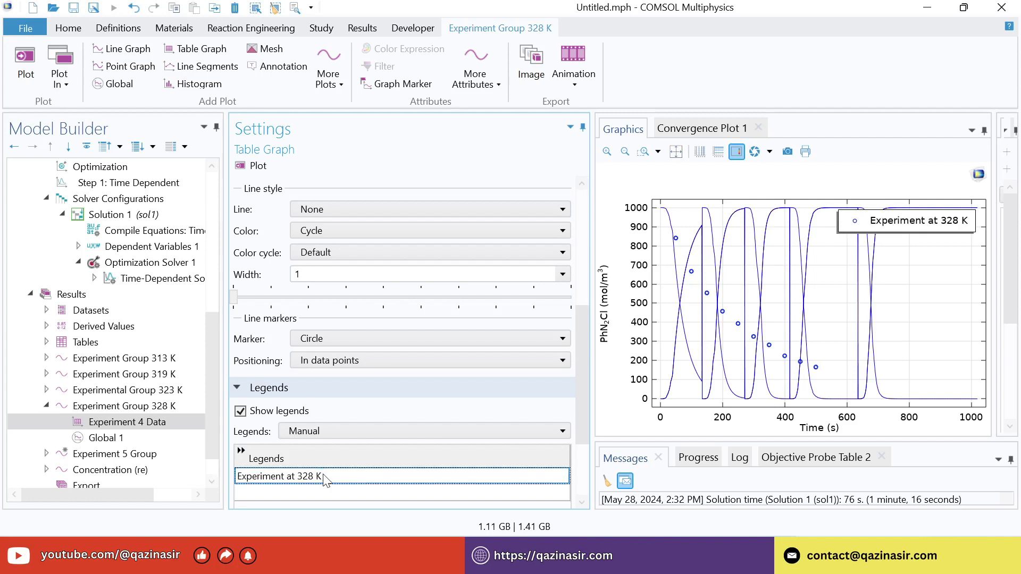
# - Restrict Global 1 in the 328 K plot group to the T_iso parameter value 328, chosen from the list
pyautogui.click(127, 444)
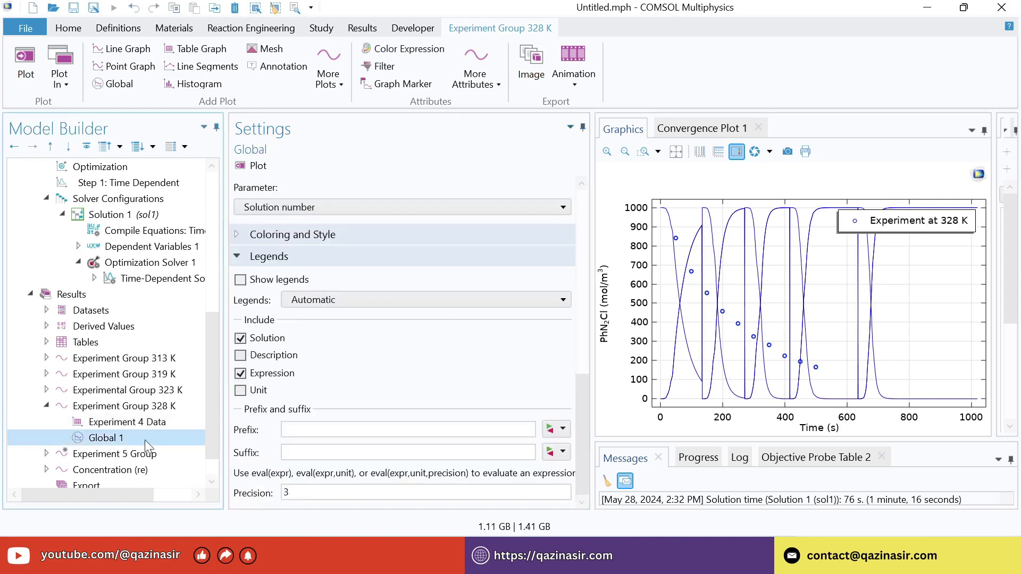
pyautogui.moveTo(587, 391); pyautogui.dragTo(585, 187)
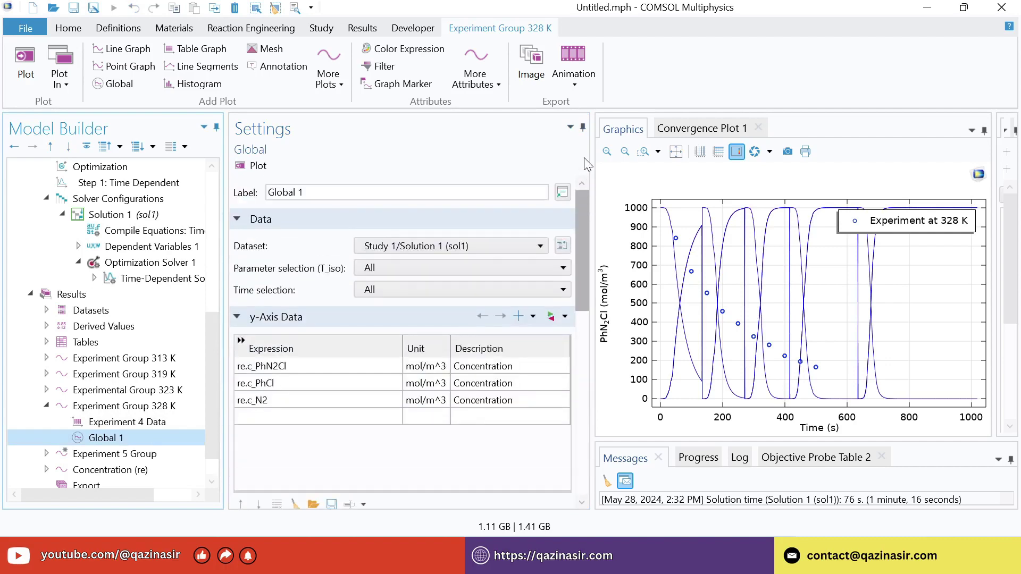
pyautogui.click(519, 265)
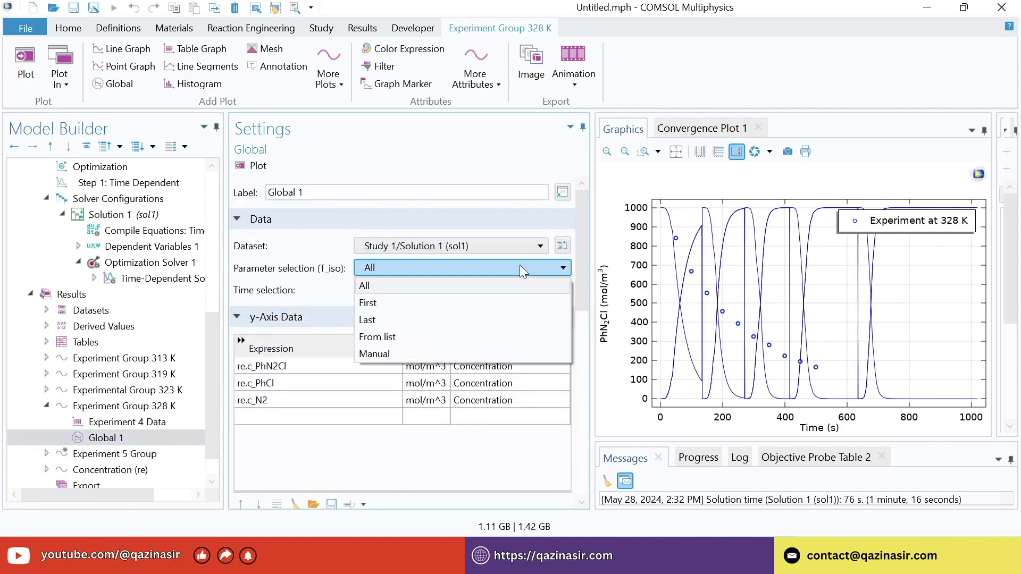
pyautogui.click(396, 333)
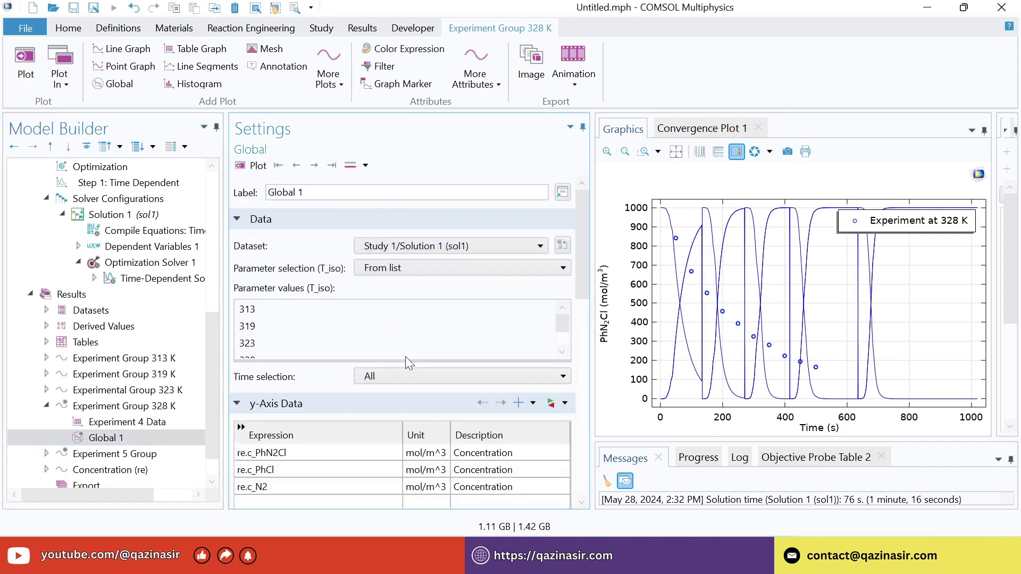
pyautogui.click(562, 352)
pyautogui.click(255, 344)
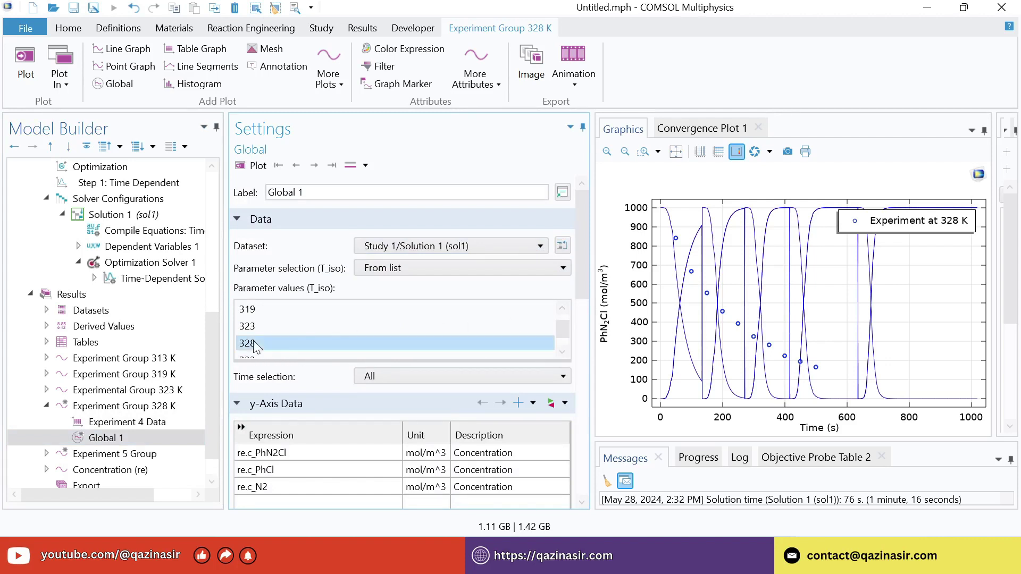
# - Make the 328 K group's Global 1 plot the single y-axis expression re.c_PhN2Cl against time, t, on the x-axis
pyautogui.moveTo(579, 286); pyautogui.dragTo(579, 335)
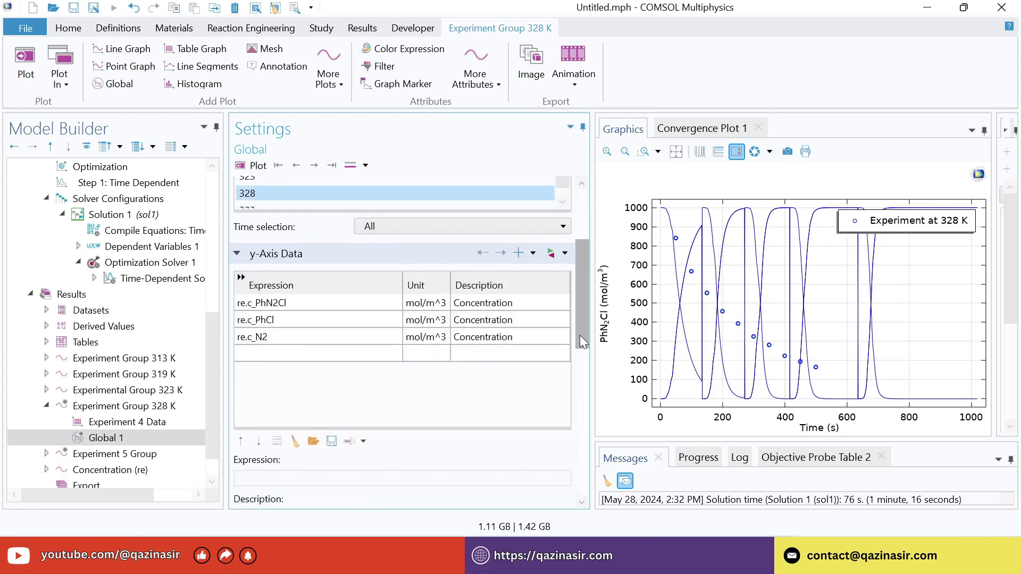
pyautogui.click(564, 254)
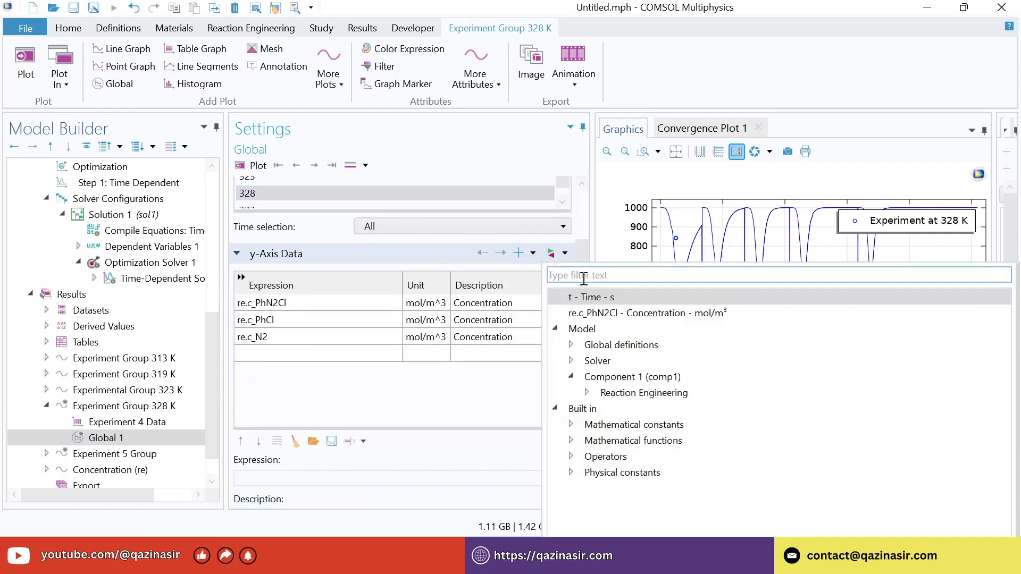
pyautogui.click(614, 313)
pyautogui.moveTo(582, 273); pyautogui.dragTo(581, 356)
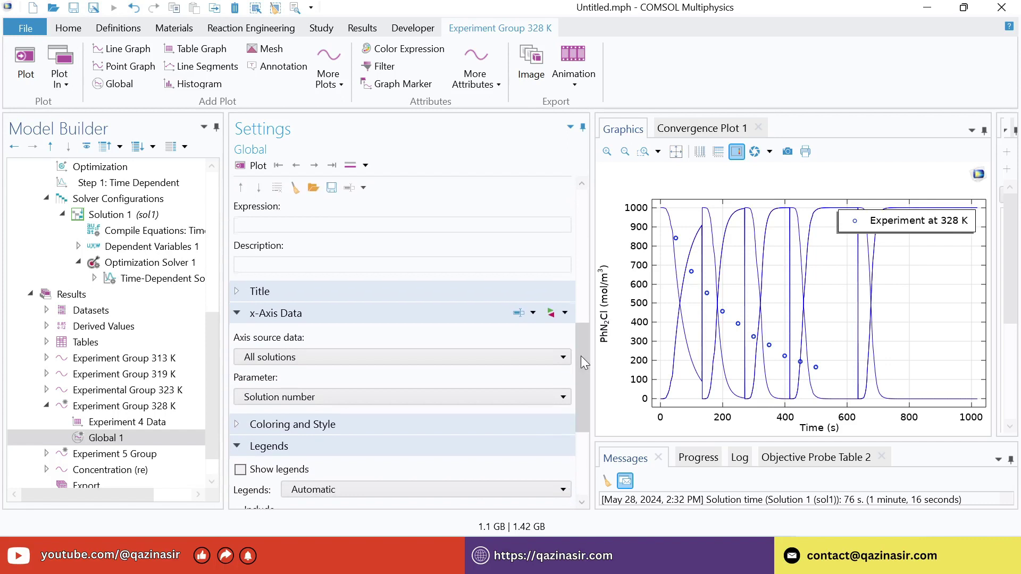
pyautogui.click(553, 314)
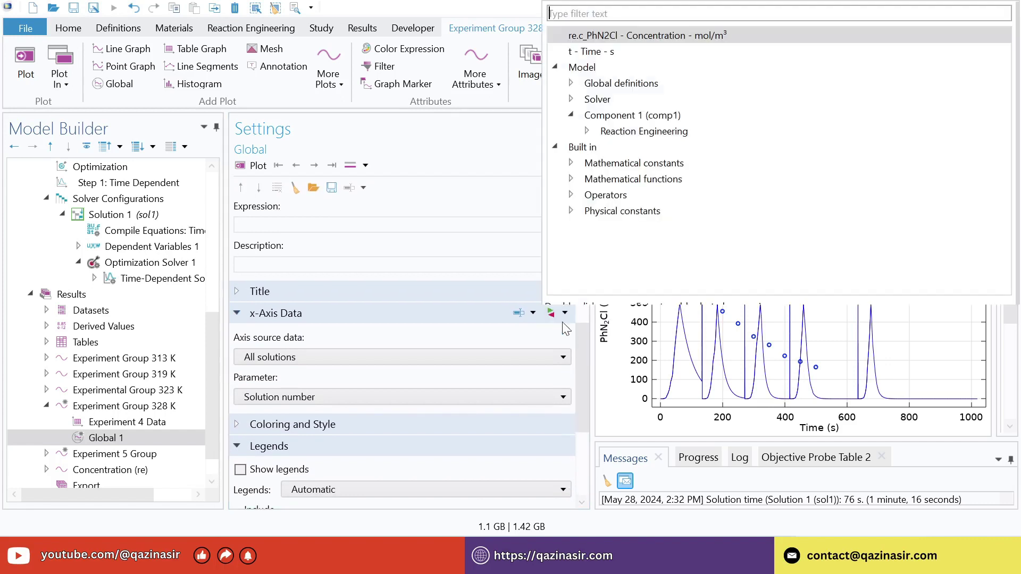
pyautogui.doubleClick(594, 51)
# - Show the legends of Global 1 in the 328 K group, switch them to Manual and set the text to Simulation at 328 K
pyautogui.moveTo(582, 314); pyautogui.dragTo(576, 429)
pyautogui.click(246, 282)
pyautogui.click(315, 301)
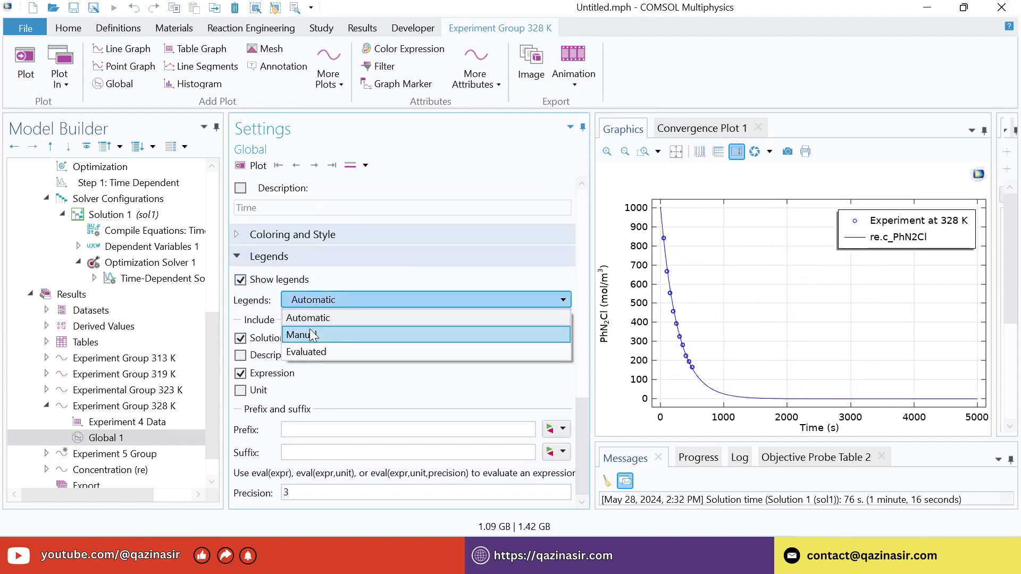
pyautogui.click(312, 332)
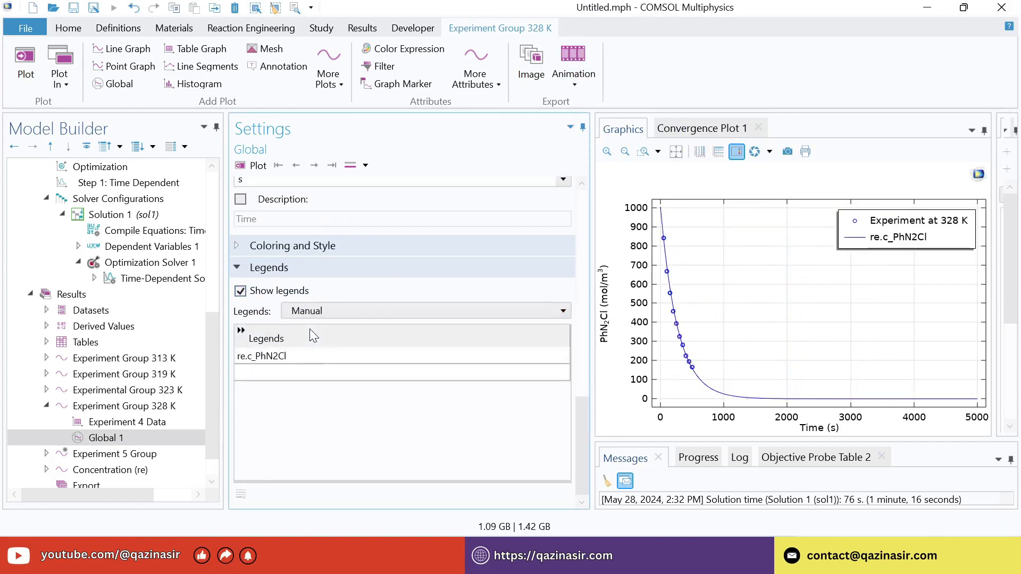
pyautogui.doubleClick(320, 357)
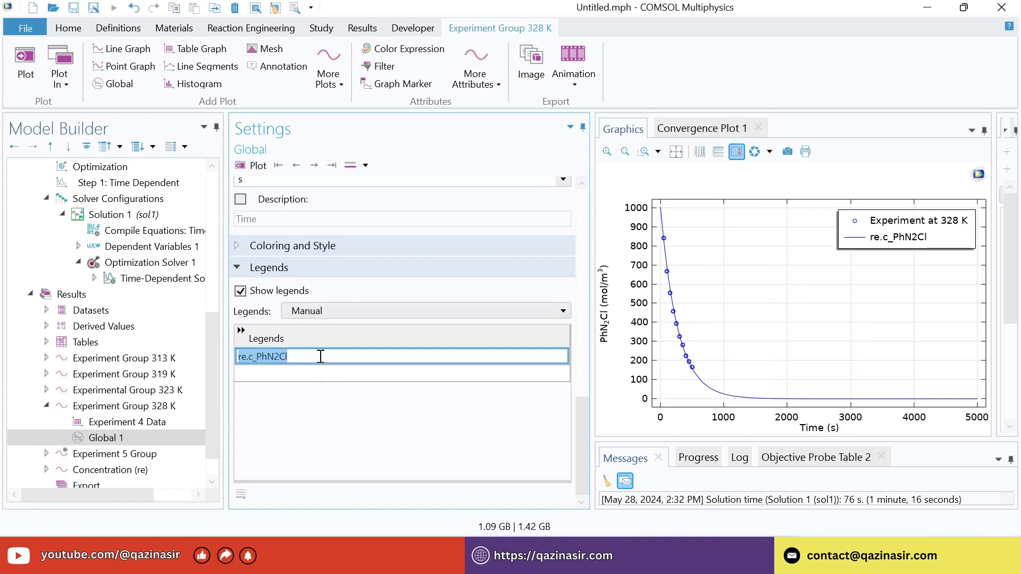
pyautogui.write('Simula')
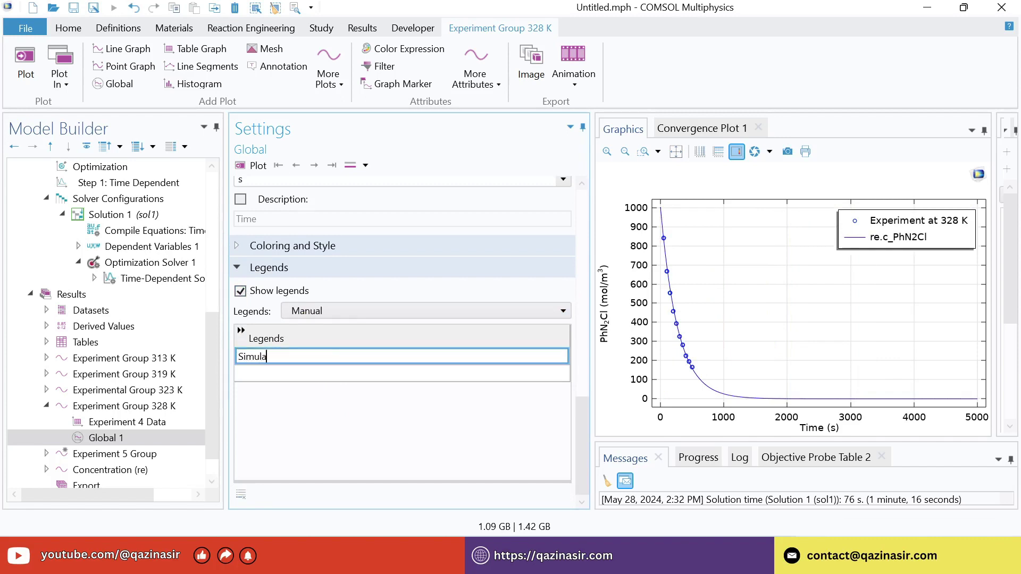
pyautogui.write('tion at 328 K')
pyautogui.press('Return')
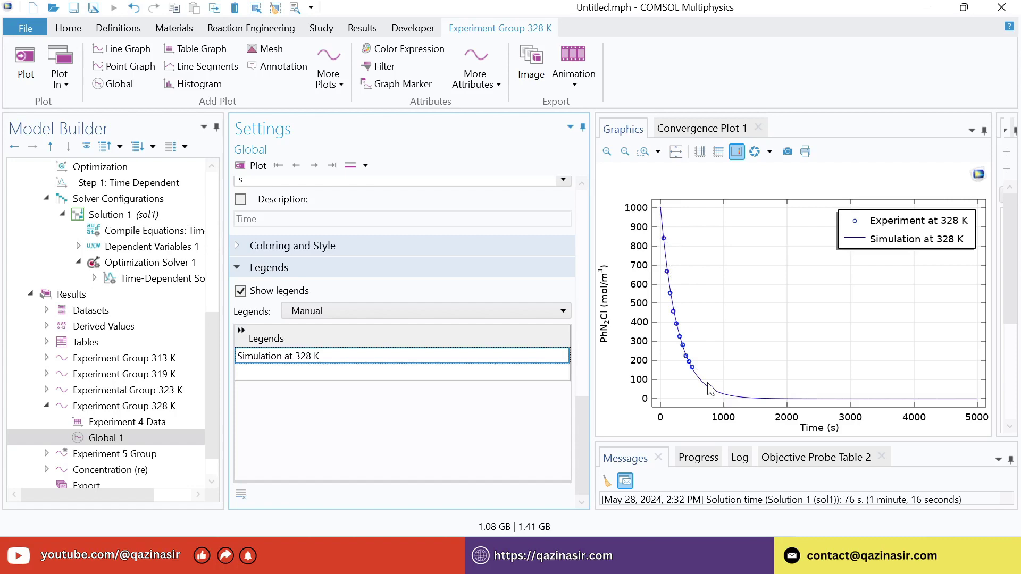
# - Rename Experiment 5 Group as Experiment Group 333K and set its title type to None
pyautogui.click(46, 406)
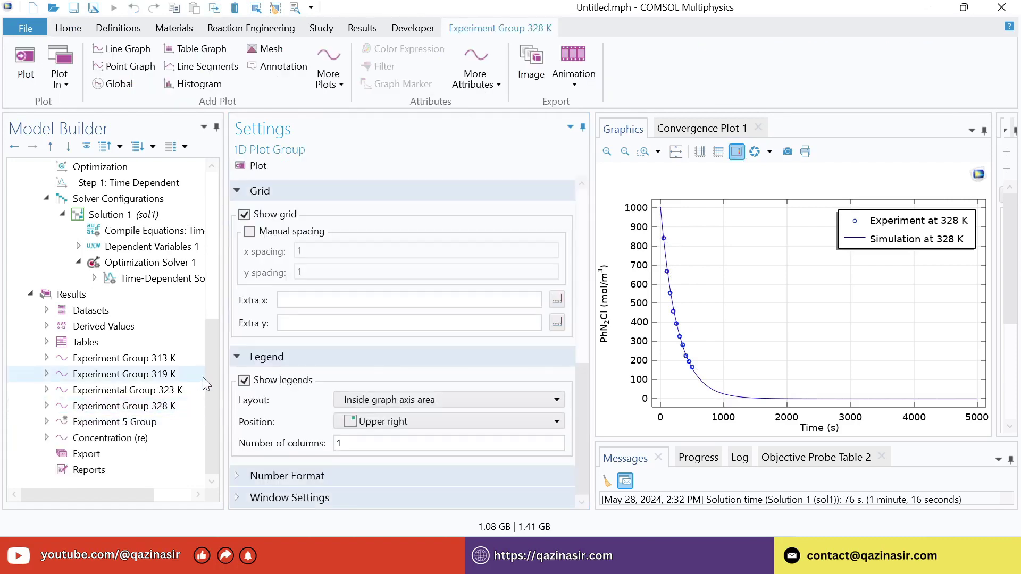
pyautogui.click(80, 423)
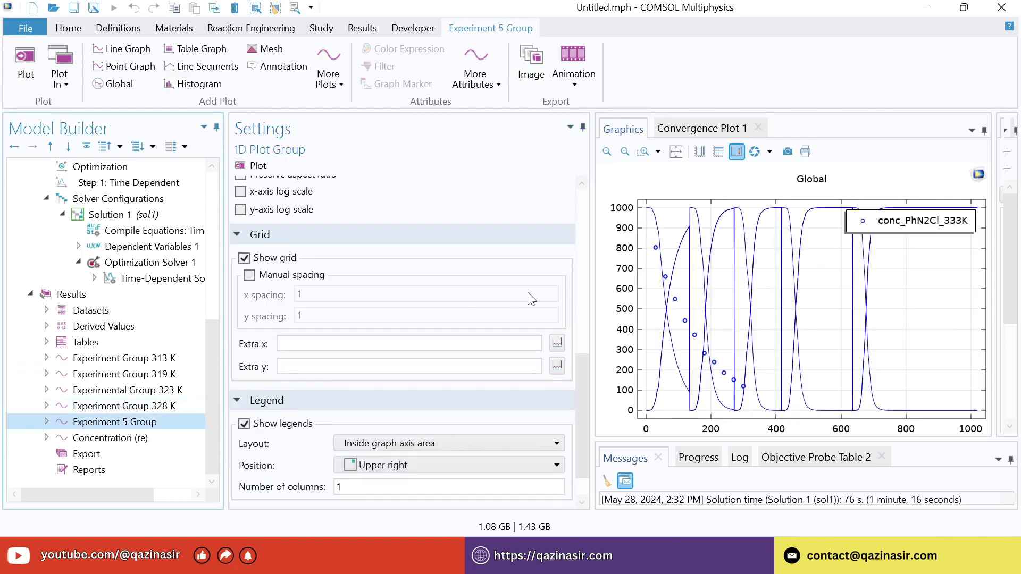
pyautogui.scroll(5, 583, 244)
pyautogui.scroll(3, 583, 243)
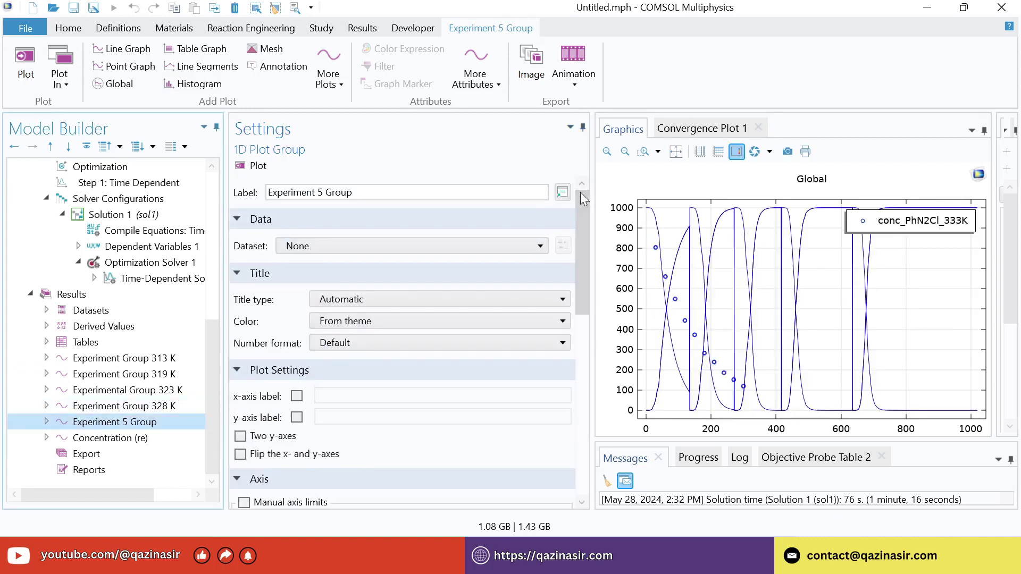
pyautogui.click(322, 194)
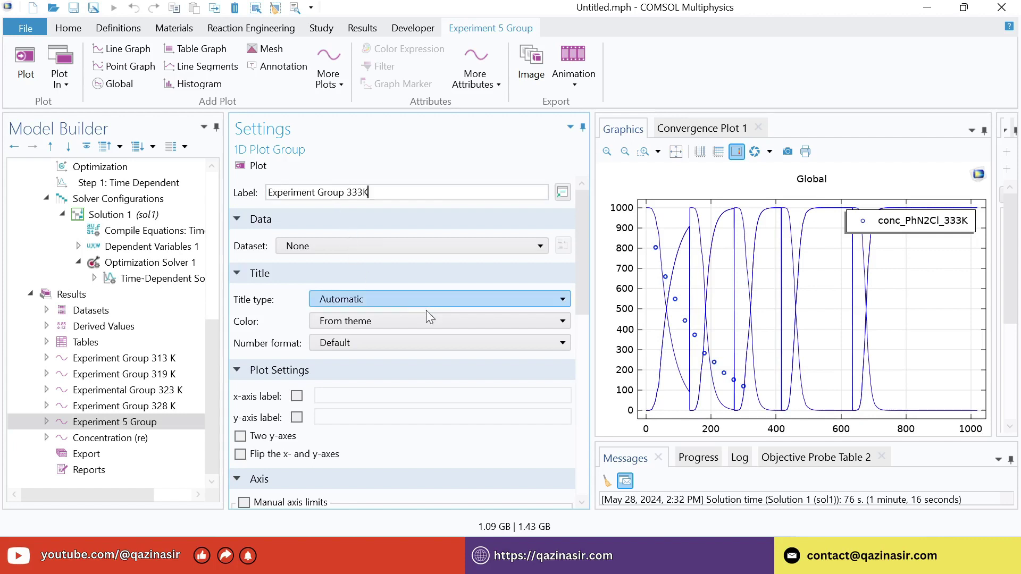
pyautogui.click(401, 294)
pyautogui.click(353, 383)
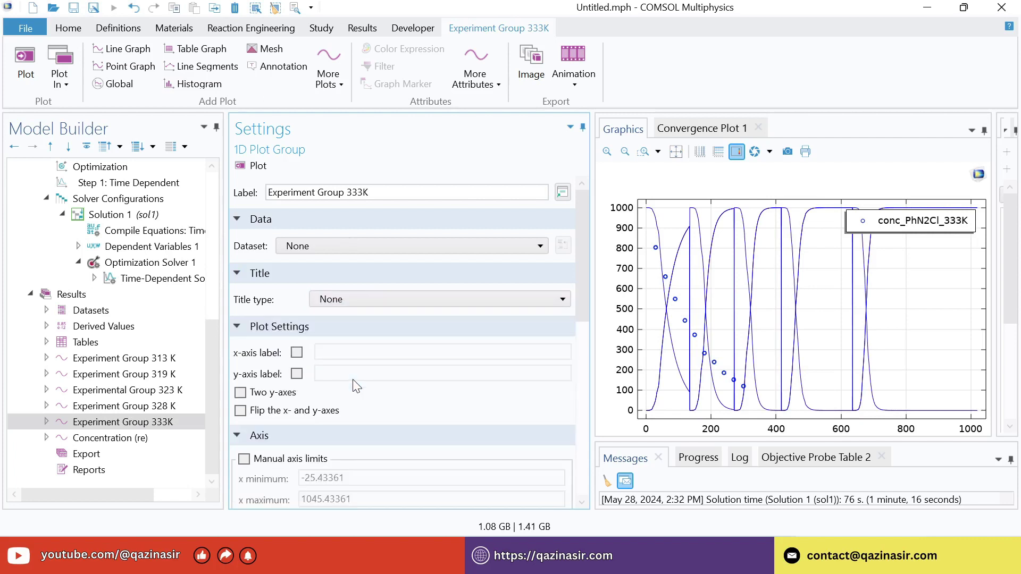
# - Enable the 333 K group's axis labels, with Time (s) for x and PhN<sub>2</sub>Cl (mol/m<sup>3</sup>) for y
pyautogui.click(297, 353)
pyautogui.write('Time ')
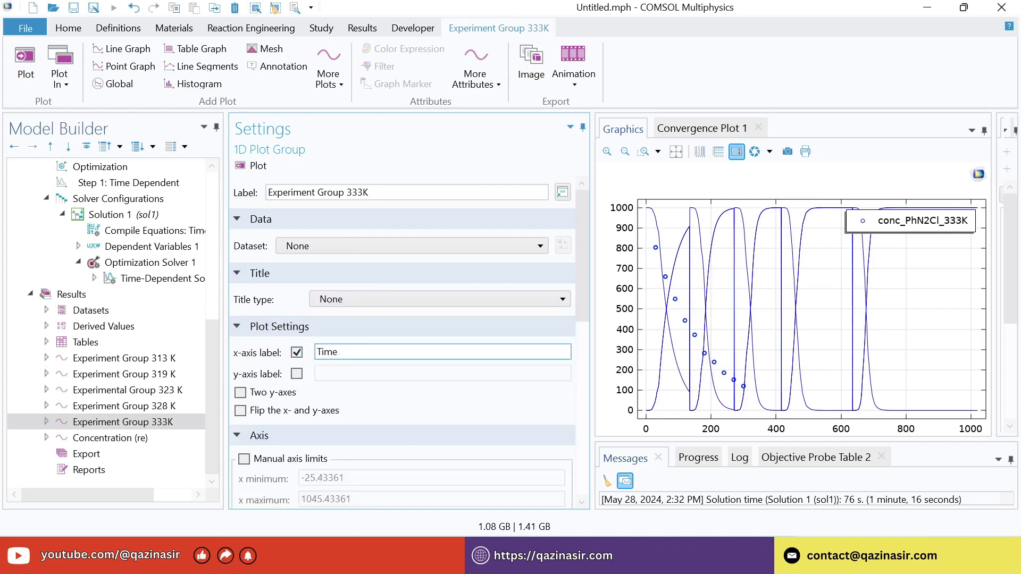
pyautogui.write('(s)')
pyautogui.click(296, 374)
pyautogui.click(344, 375)
pyautogui.write('PhN<sub>2</sub>Cl (mol/m<sup>3</sup>)')
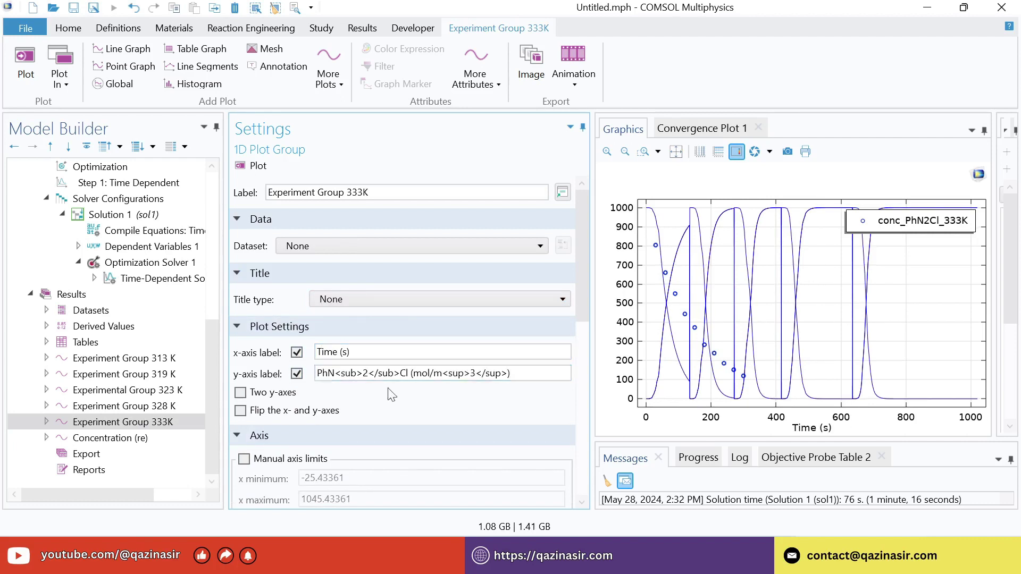
pyautogui.click(747, 329)
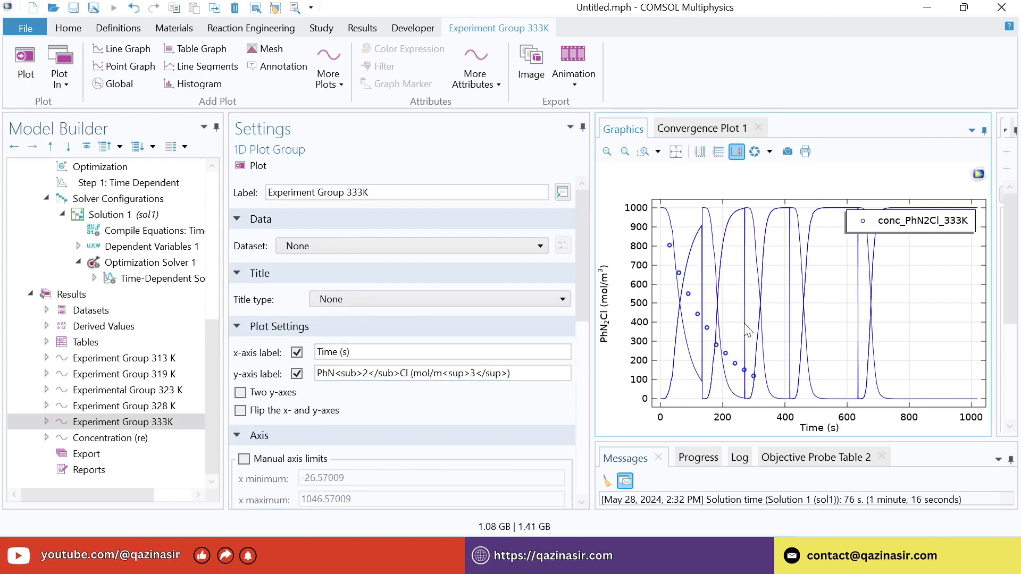
# - Switch the legends of Experiment 5 Data in the 333 K group to Manual and replace the legend text with Experiment at 333 K
pyautogui.moveTo(582, 259); pyautogui.dragTo(580, 388)
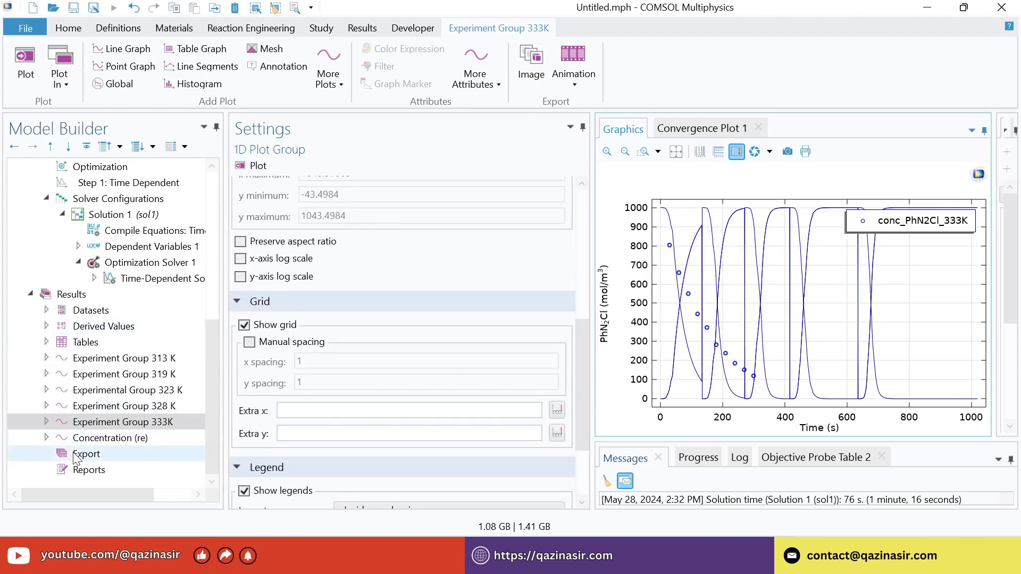
pyautogui.click(46, 422)
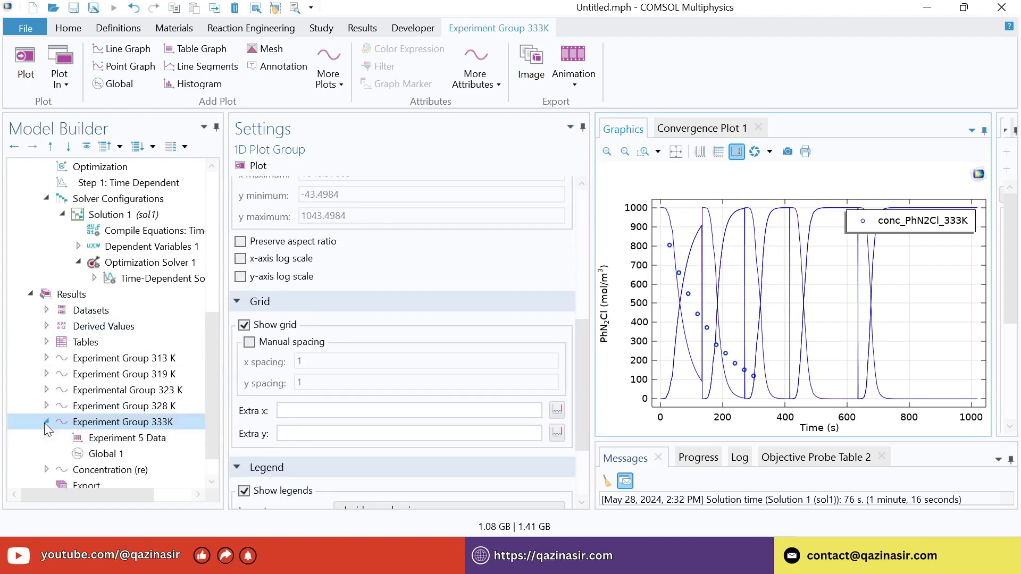
pyautogui.click(89, 437)
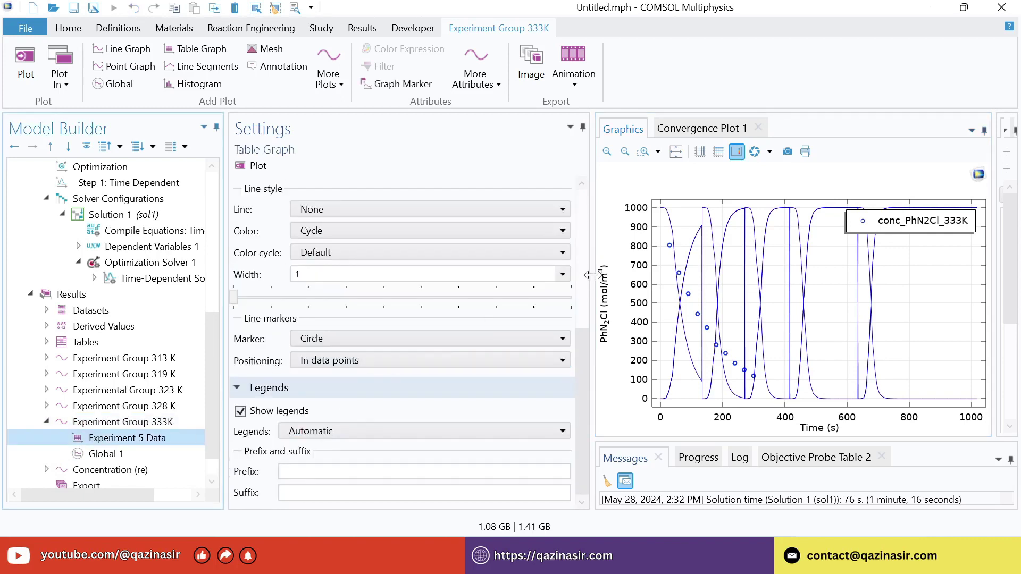
pyautogui.click(287, 433)
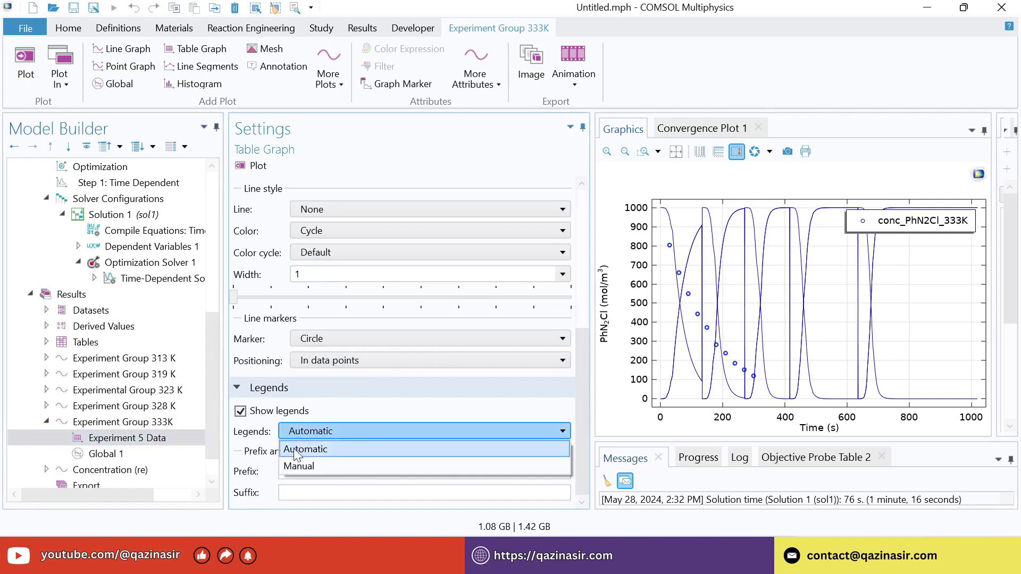
pyautogui.click(298, 467)
pyautogui.click(321, 477)
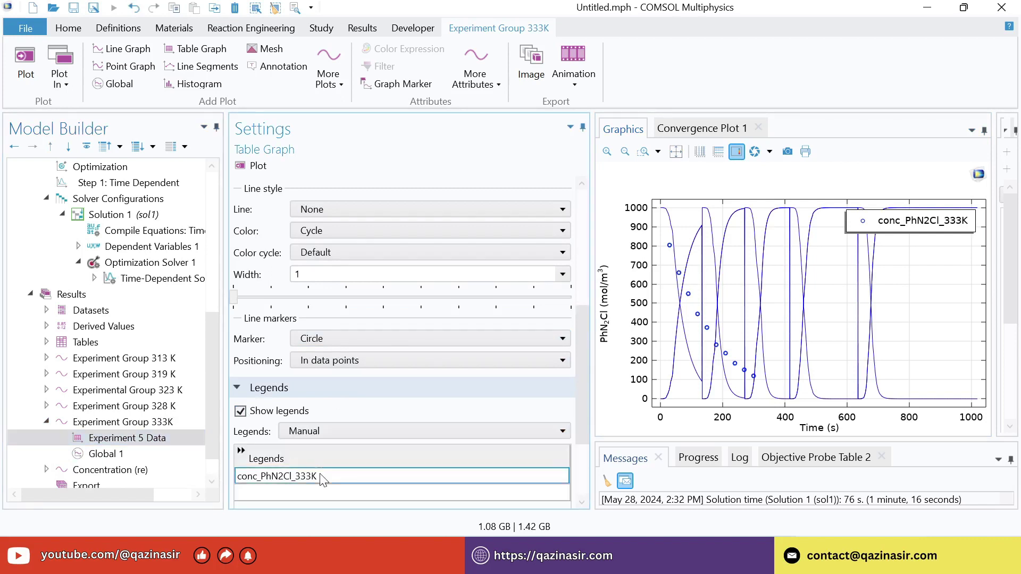
pyautogui.doubleClick(321, 476)
pyautogui.write('Experiment')
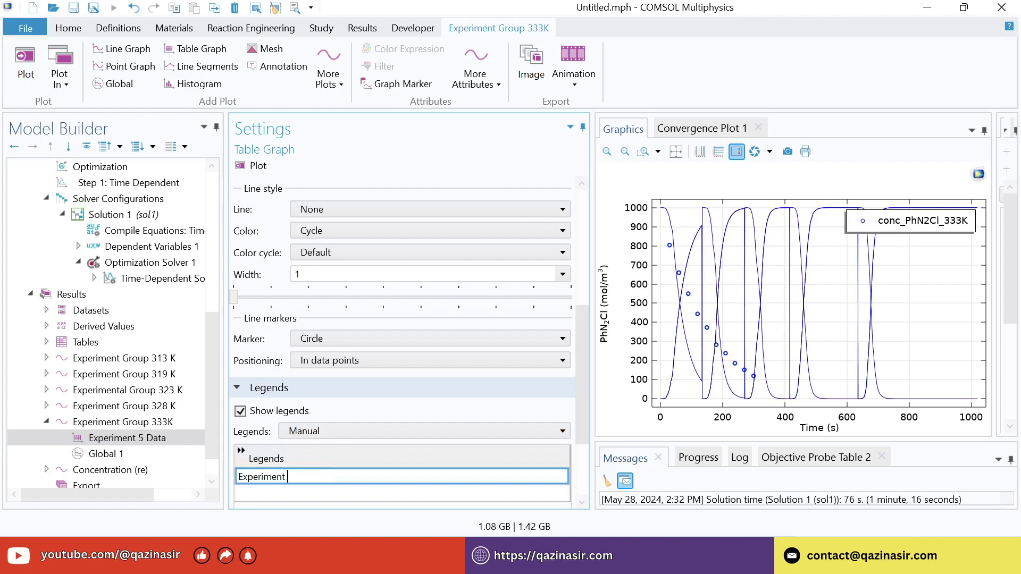
pyautogui.write(' at 333 K')
pyautogui.press('Return')
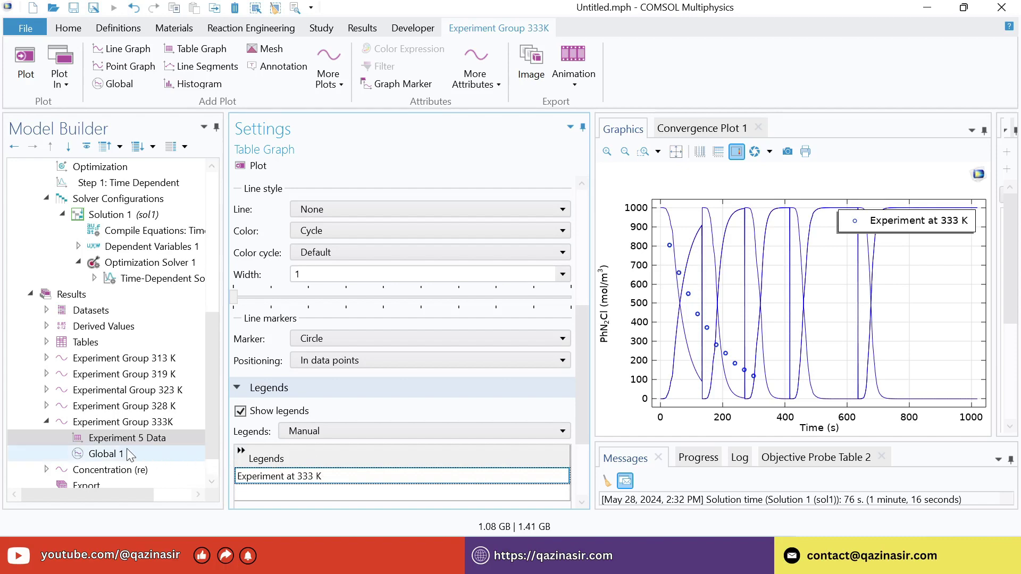
# - Restrict Global 1 in the 333 K plot group to the T_iso parameter value 333, chosen from the list
pyautogui.click(103, 455)
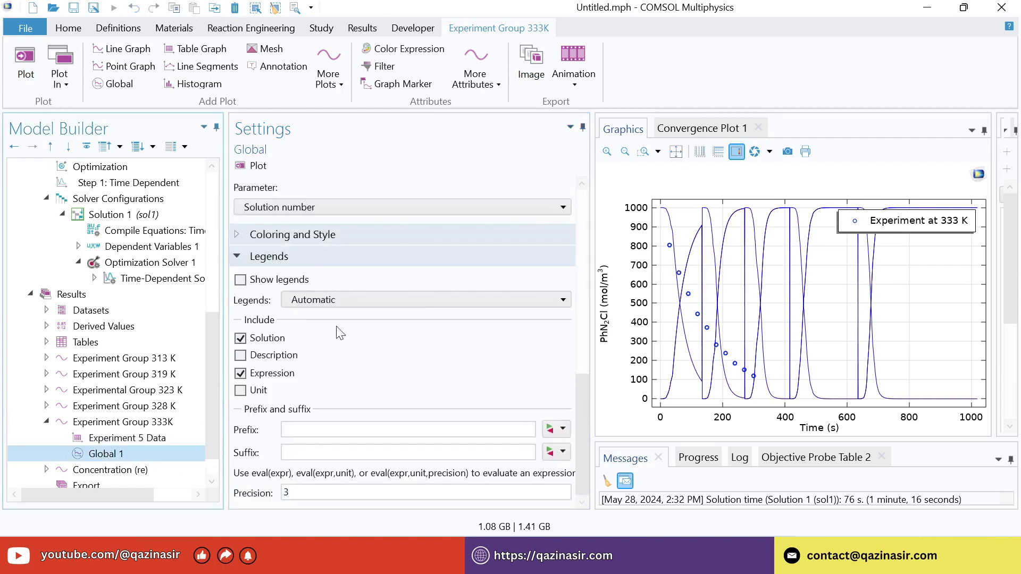
pyautogui.scroll(10, 583, 280)
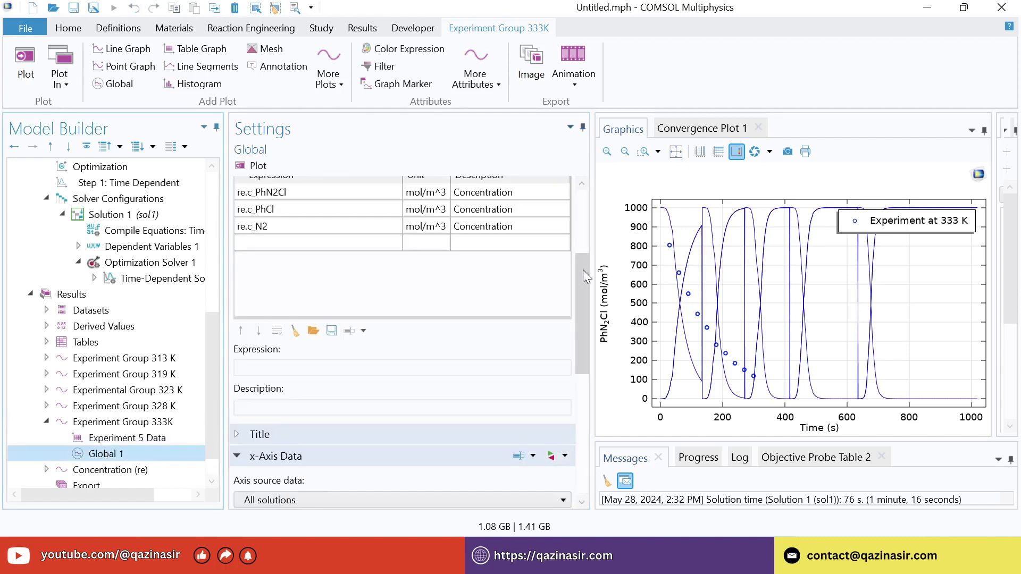
pyautogui.click(443, 270)
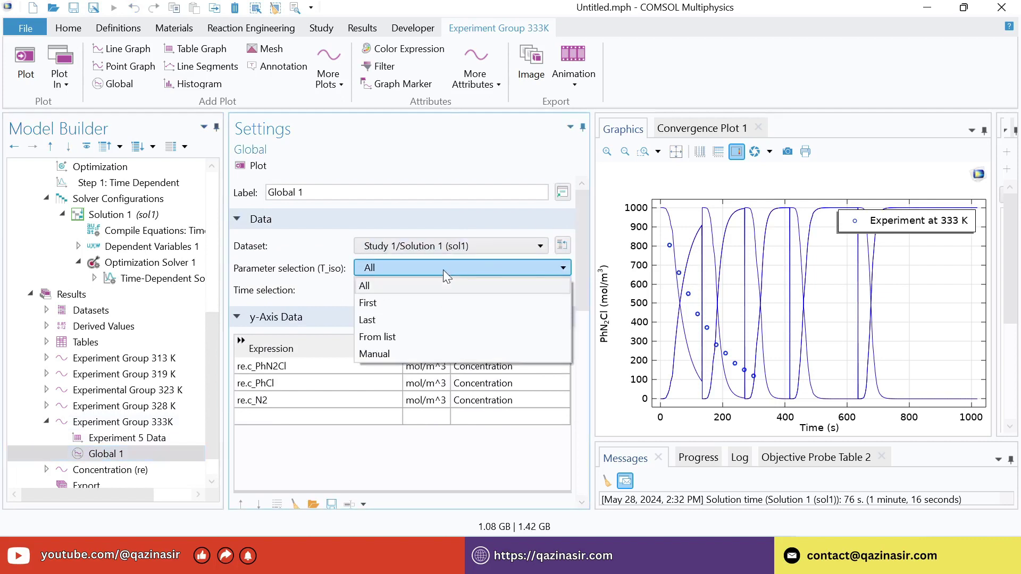
pyautogui.click(394, 336)
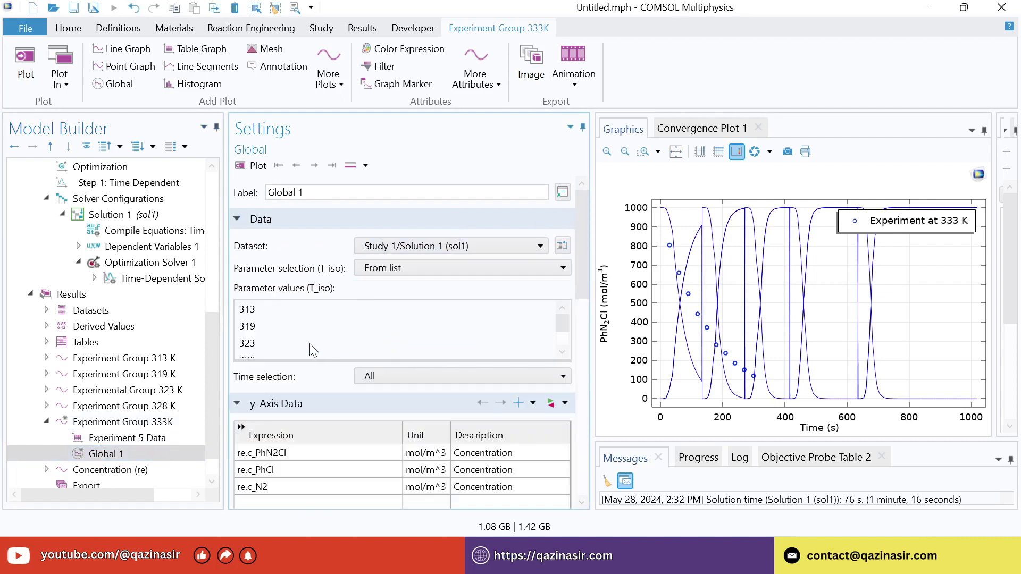
pyautogui.moveTo(561, 327); pyautogui.dragTo(561, 352)
pyautogui.click(252, 343)
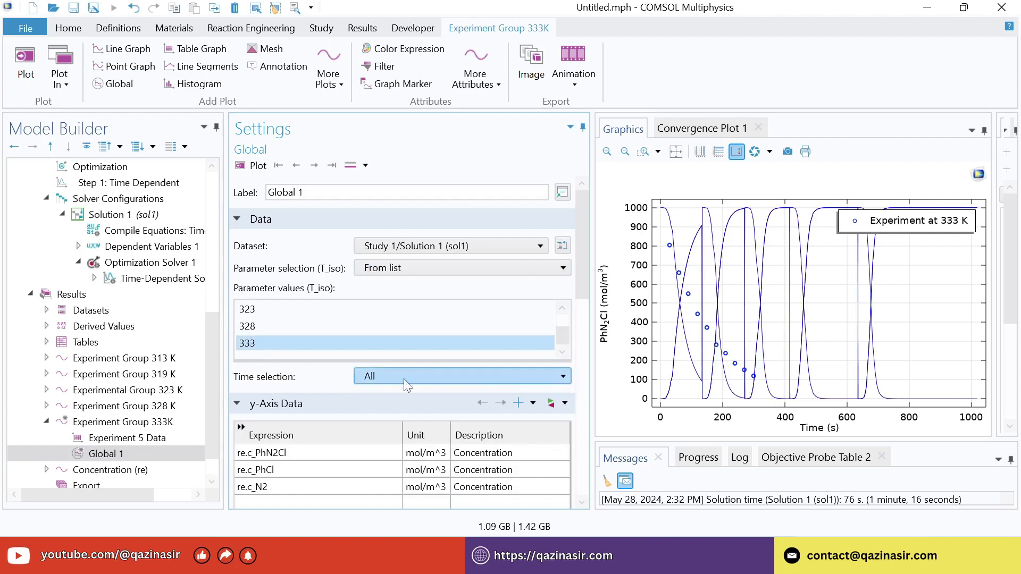
# - Make the 333 K group's Global 1 plot only re.c_PhN2Cl on the y-axis against time, t, on the x-axis
pyautogui.click(551, 402)
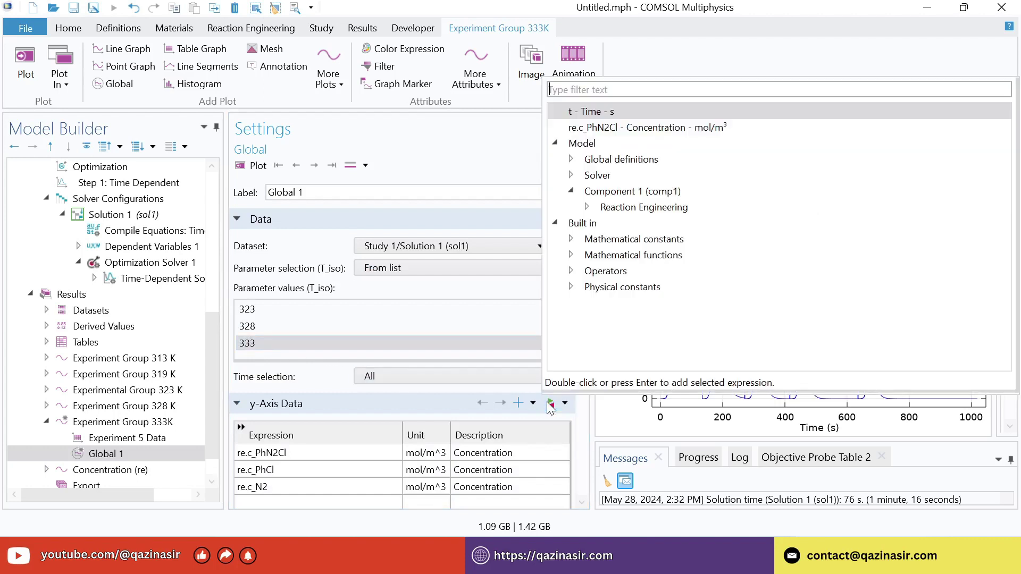
pyautogui.doubleClick(611, 128)
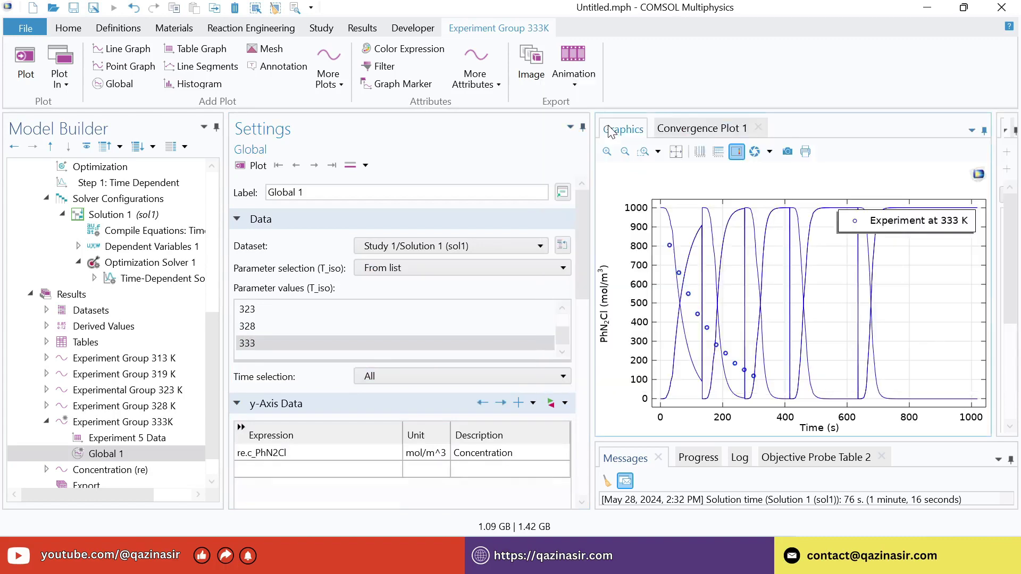
pyautogui.scroll(-10, 584, 268)
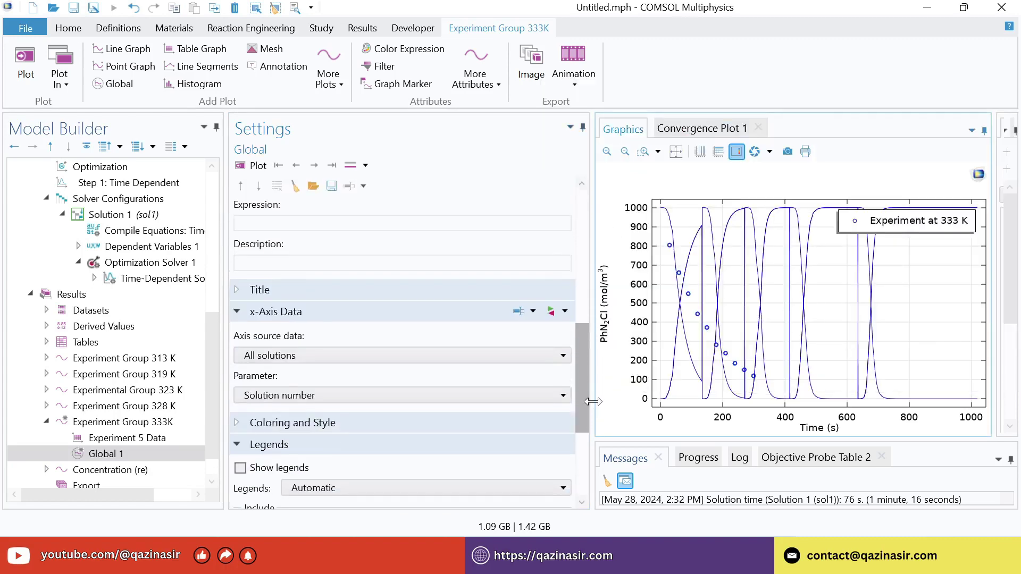
pyautogui.click(551, 311)
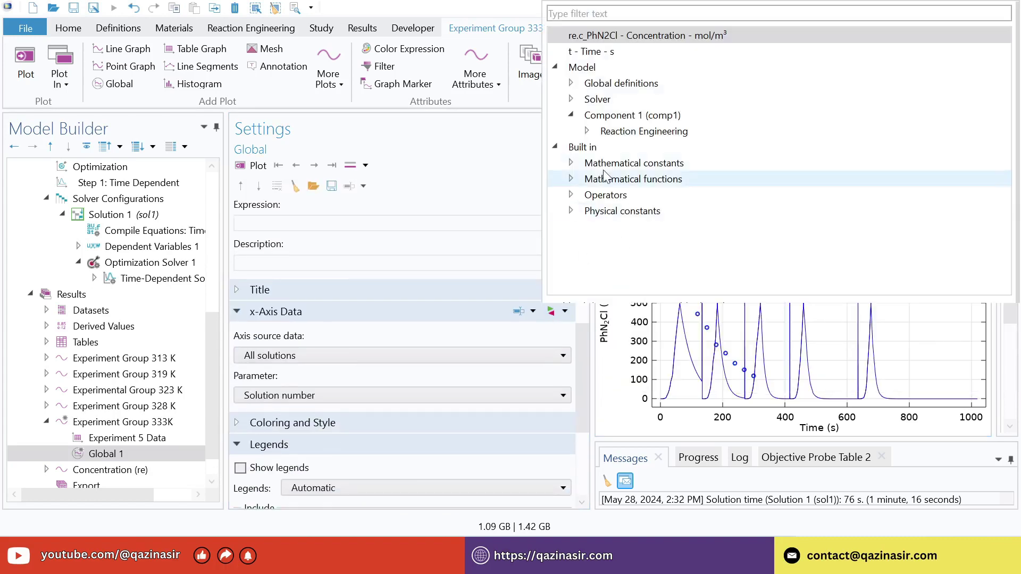
pyautogui.doubleClick(606, 51)
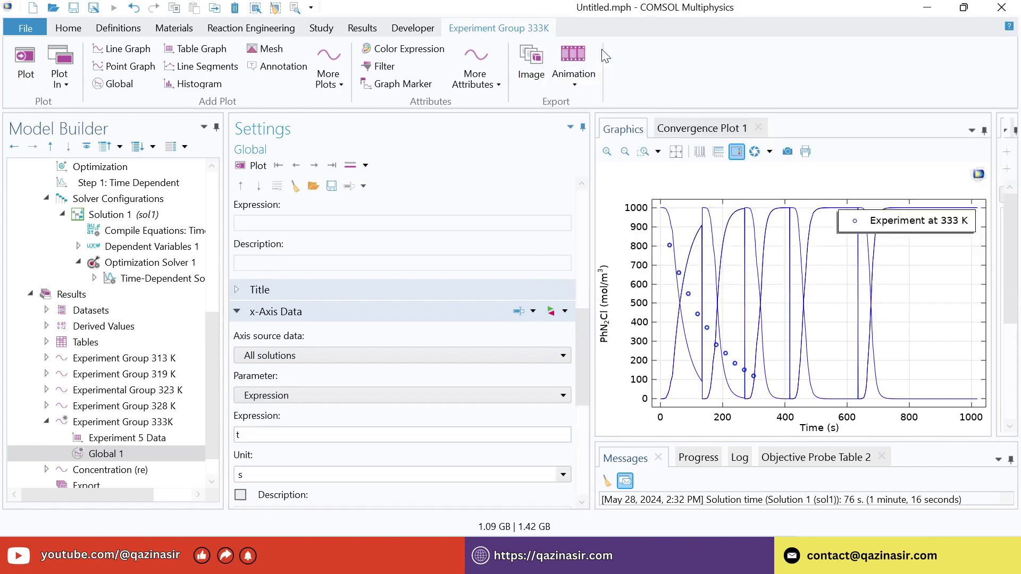
# - Switch the legends of Global 1 in the 333 K group to Manual and turn on their display
pyautogui.moveTo(586, 315); pyautogui.dragTo(589, 428)
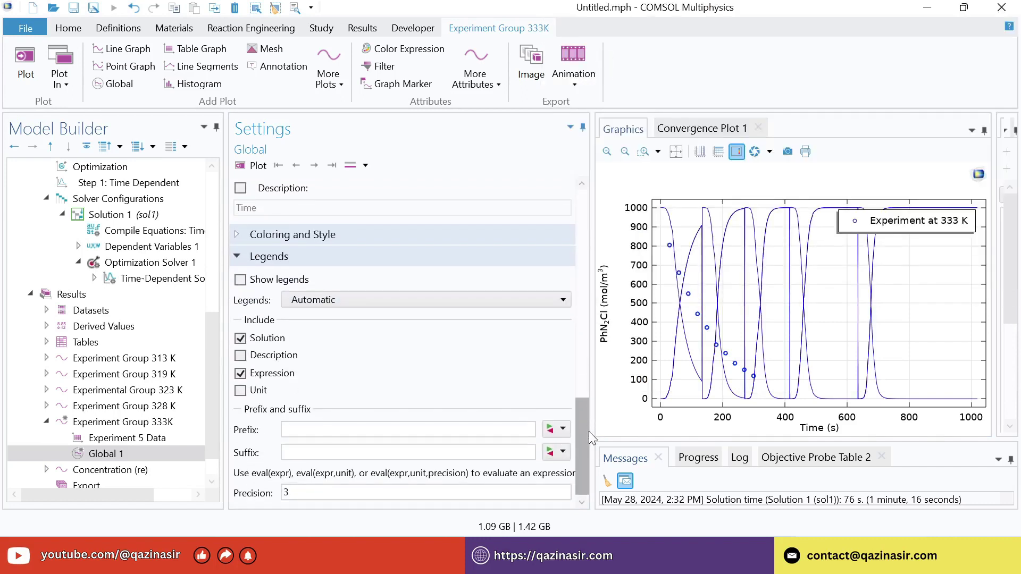
pyautogui.click(337, 302)
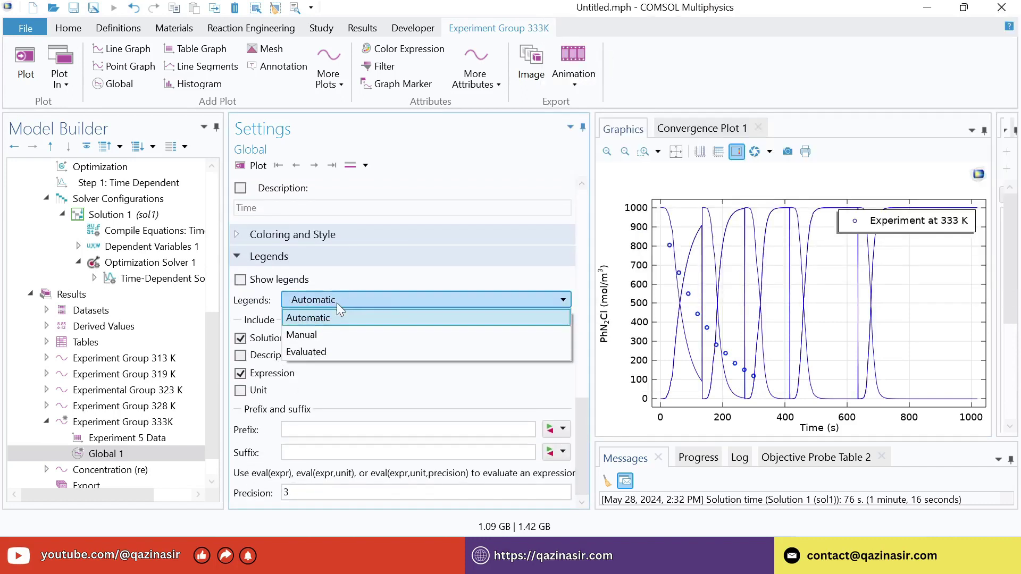
pyautogui.click(314, 336)
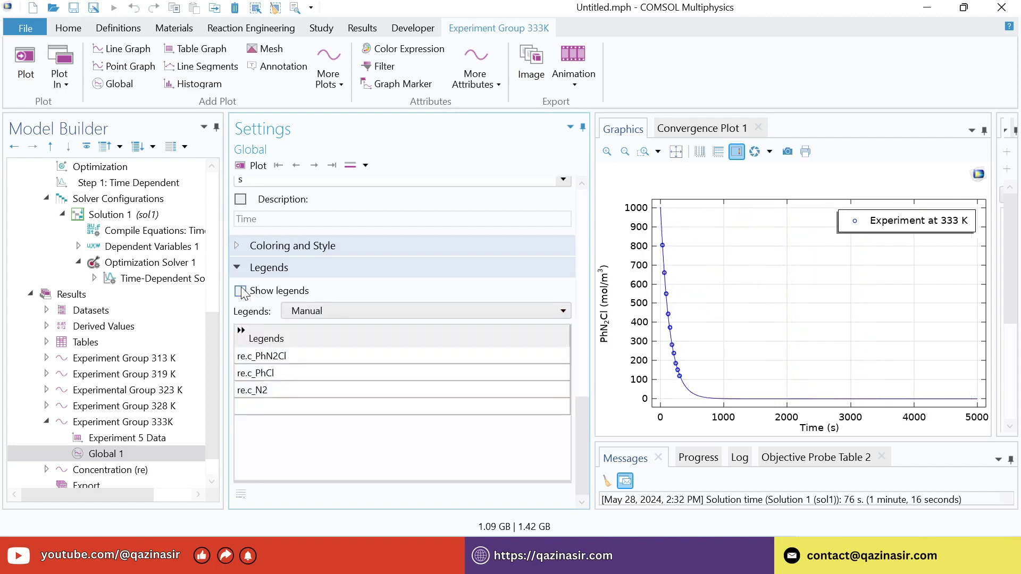
pyautogui.click(241, 291)
# - Delete the re.c_N2 and re.c_PhCl rows from Global 1's manual legends in the 333 K group
pyautogui.click(281, 392)
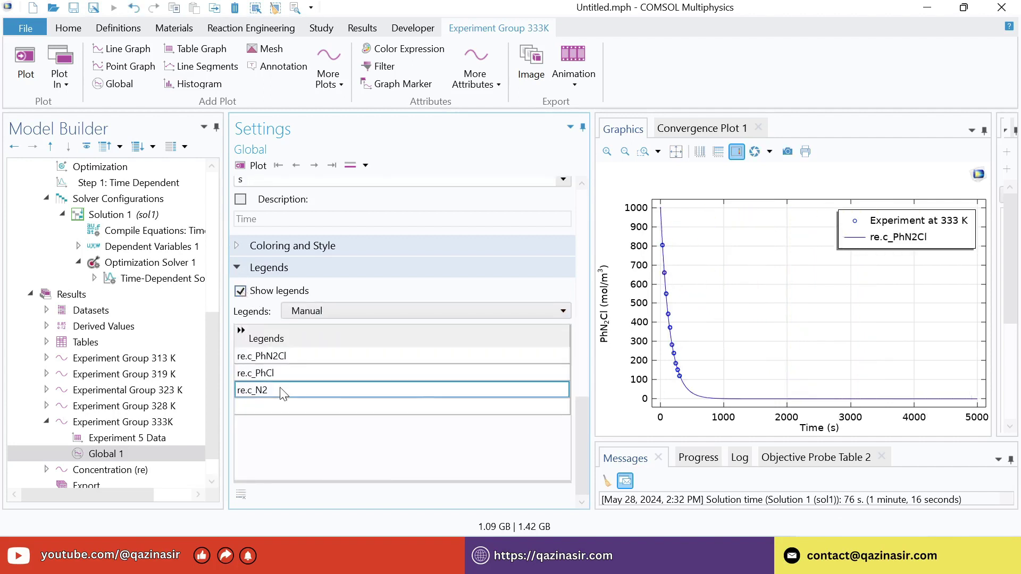
pyautogui.rightClick(283, 394)
pyautogui.click(334, 400)
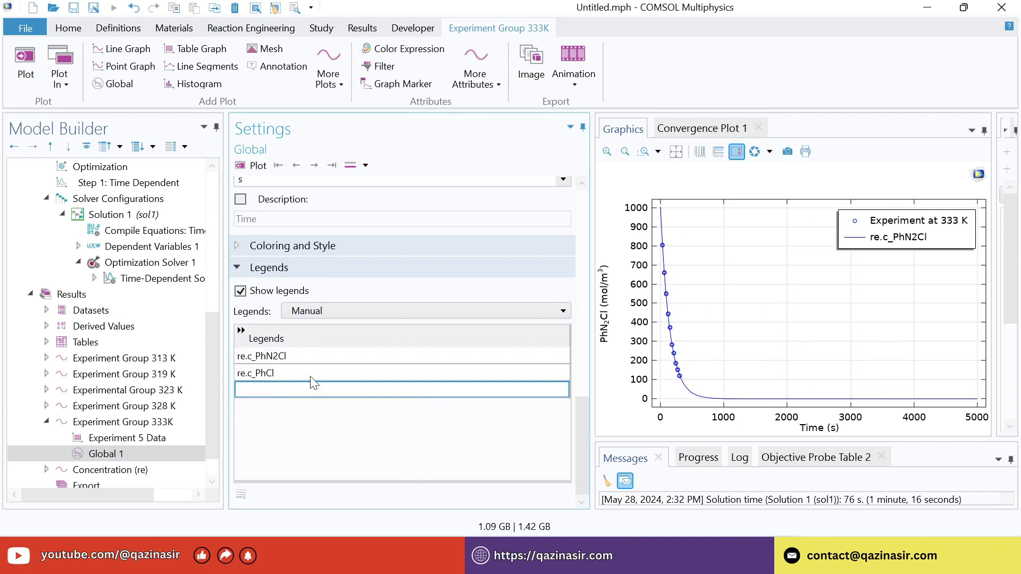
pyautogui.click(274, 366)
pyautogui.rightClick(274, 366)
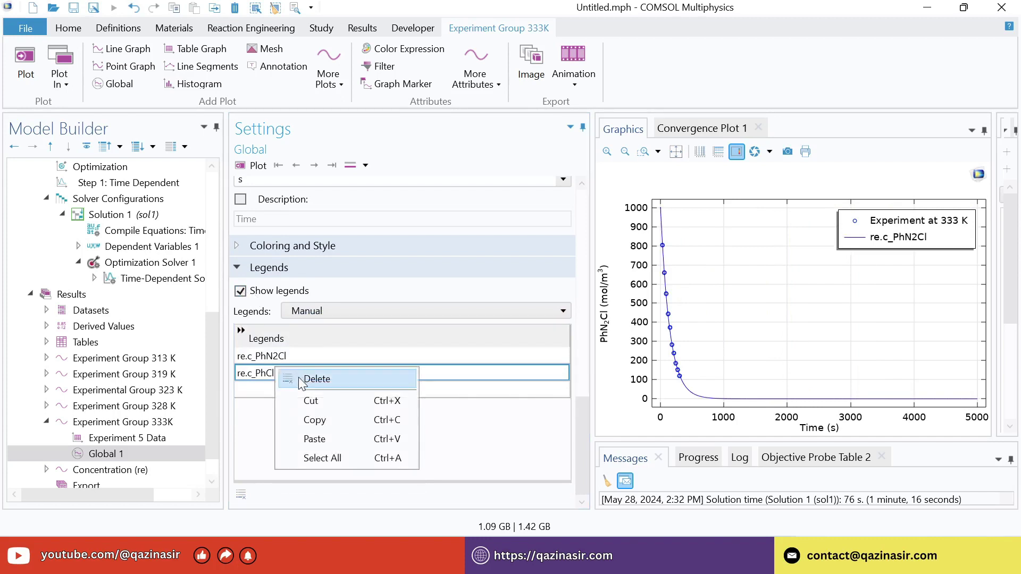
pyautogui.click(317, 379)
# - Replace the remaining re.c_PhN2Cl legend text with Simulation at 333 K and collapse the 333 K plot group in the model tree
pyautogui.doubleClick(290, 355)
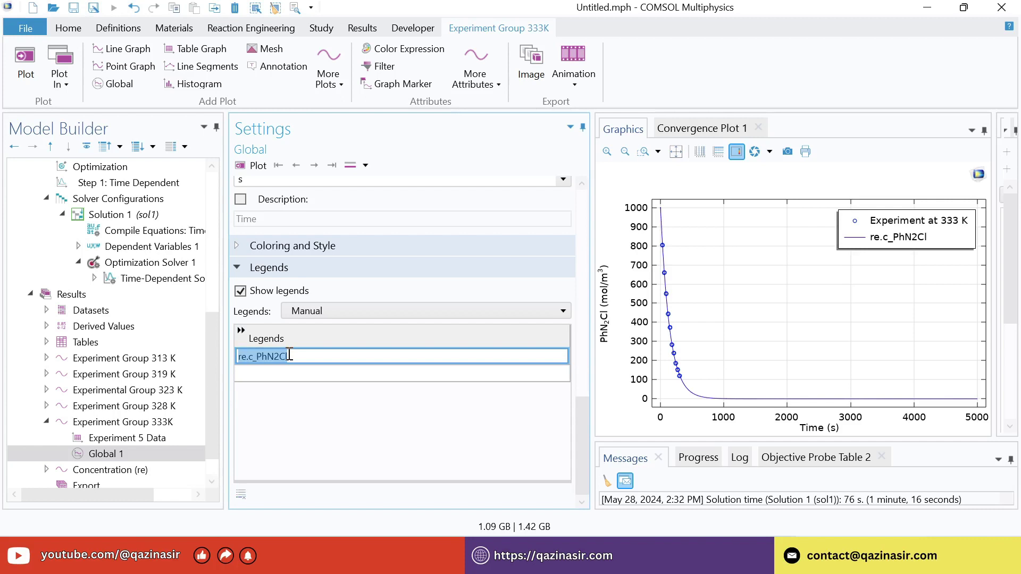
pyautogui.write('Simulatio')
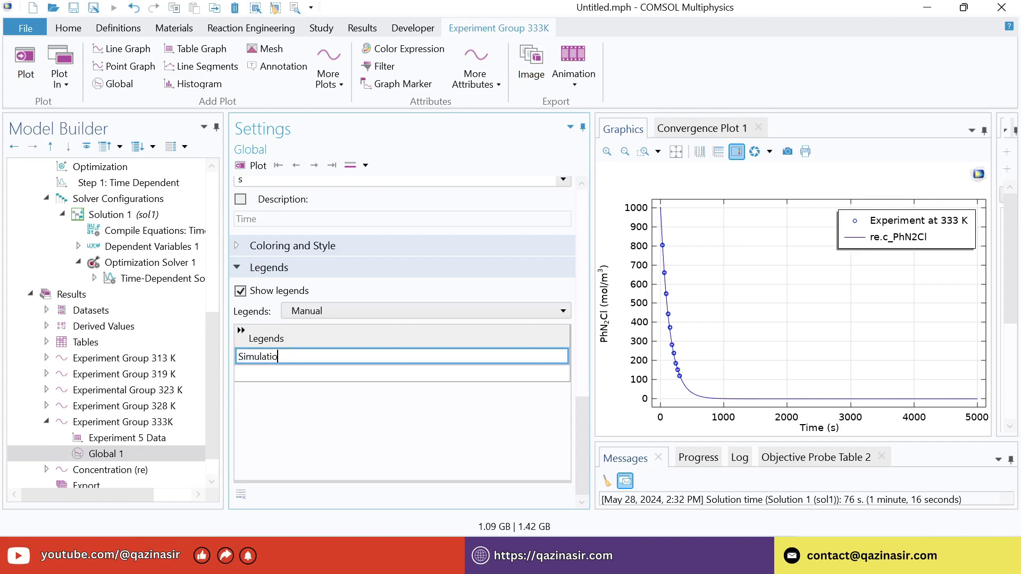
pyautogui.write('n at 333 K')
pyautogui.press('Return')
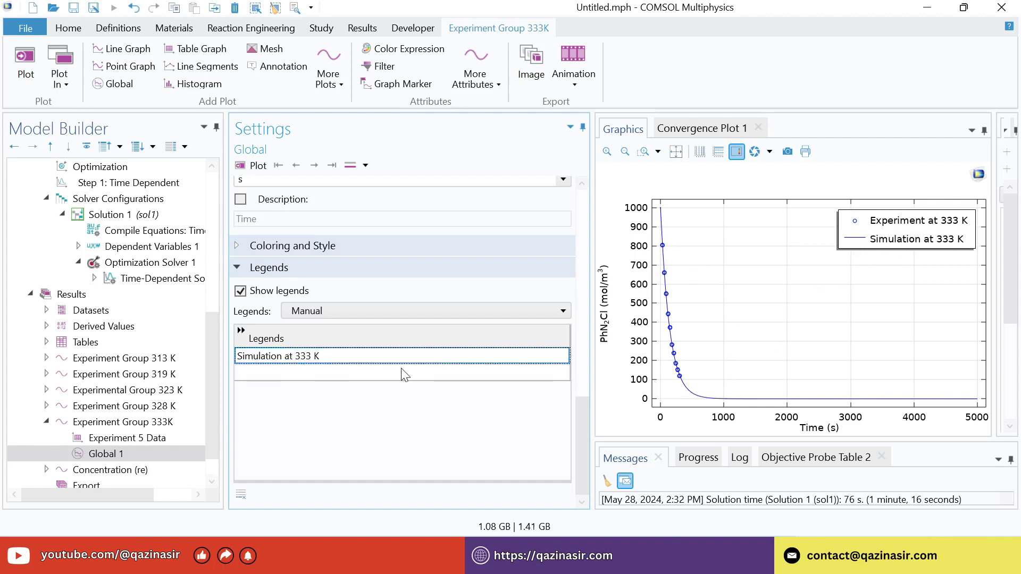
pyautogui.click(583, 388)
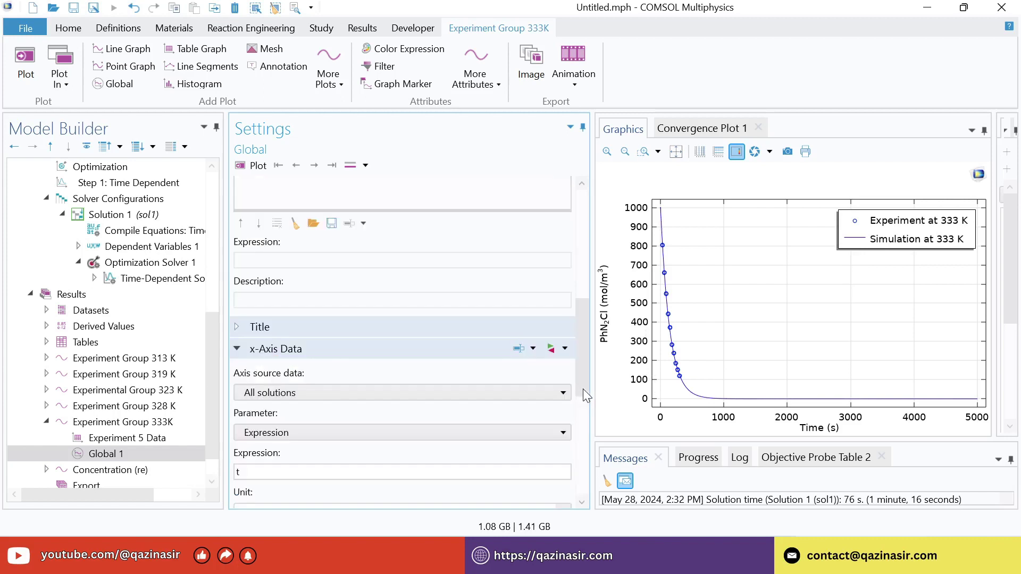
pyautogui.moveTo(586, 372); pyautogui.dragTo(583, 491)
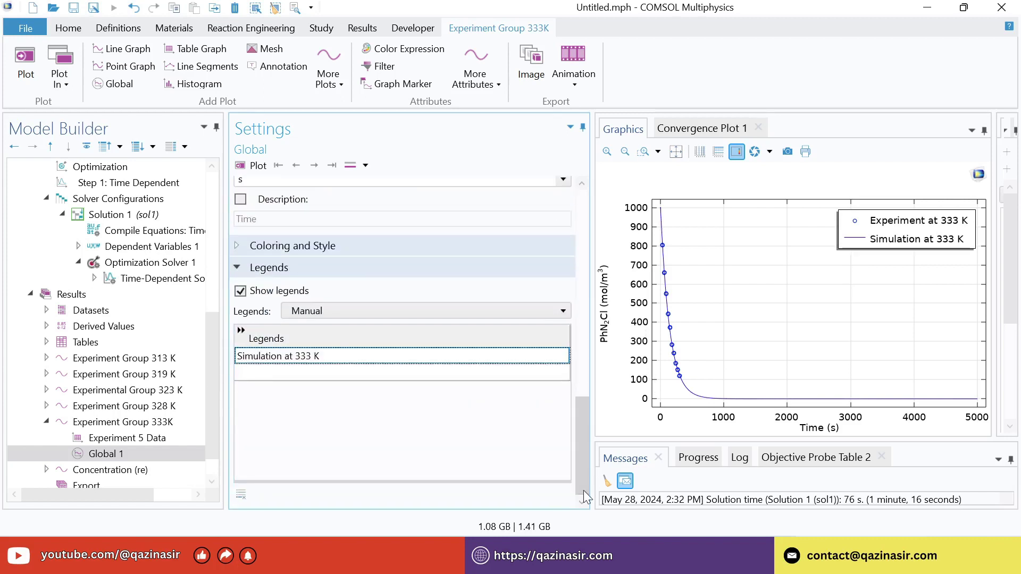
pyautogui.click(47, 423)
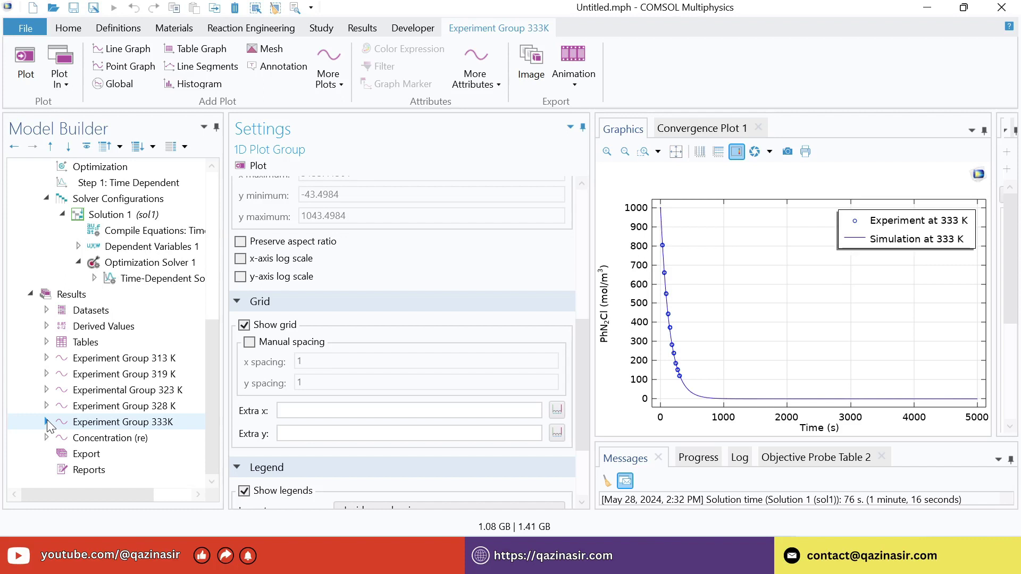
# - Evaluate the numerical results and enlarge the Parameter Estimation 1 Table to read the estimated Aex and E
pyautogui.click(77, 301)
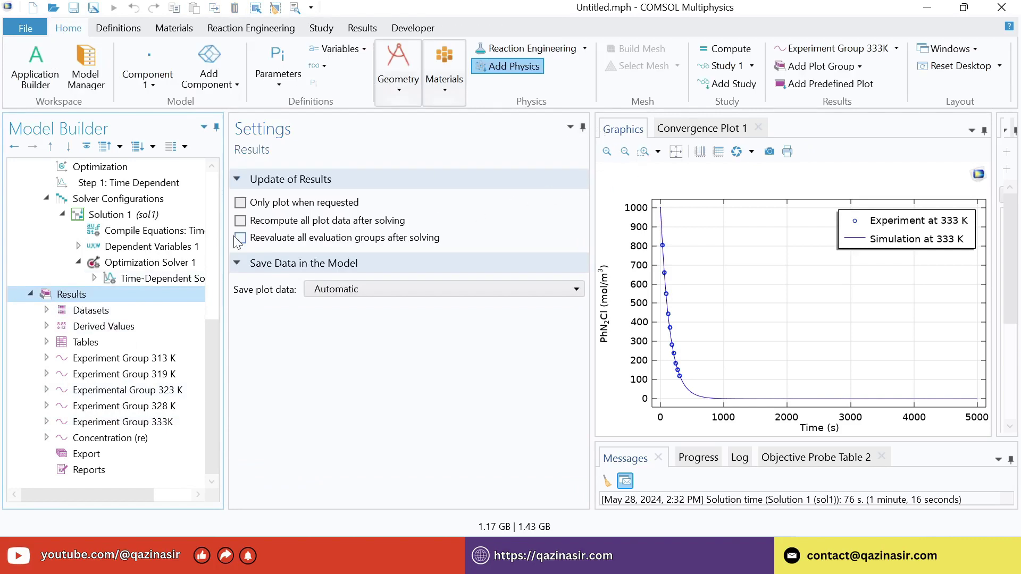
pyautogui.click(347, 32)
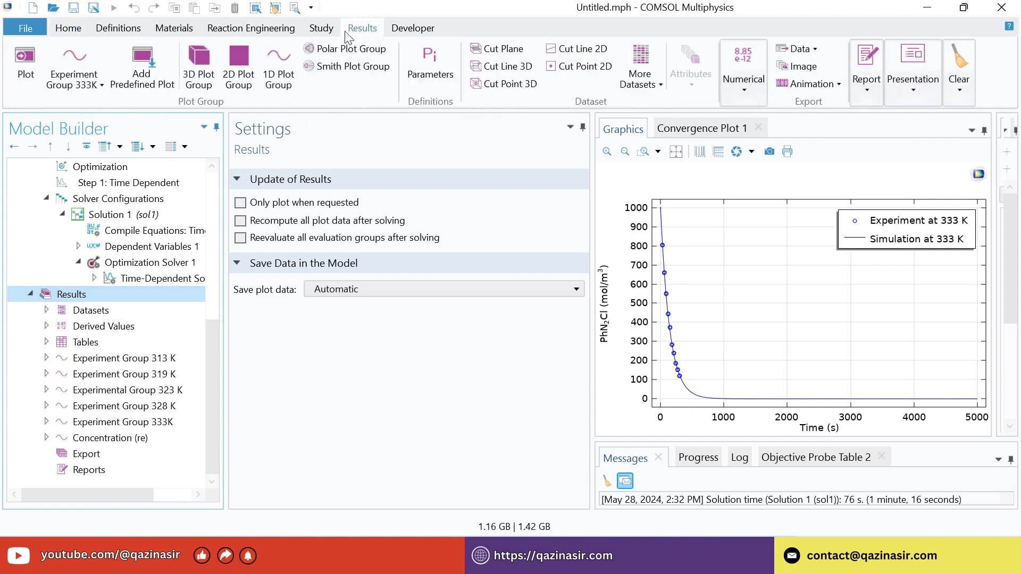
pyautogui.click(744, 88)
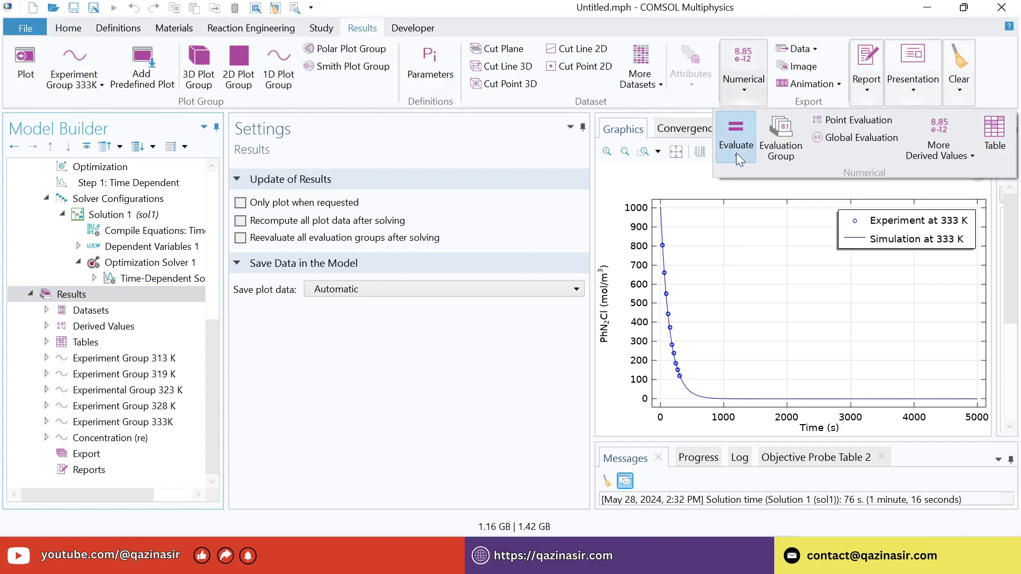
pyautogui.click(736, 132)
pyautogui.click(757, 171)
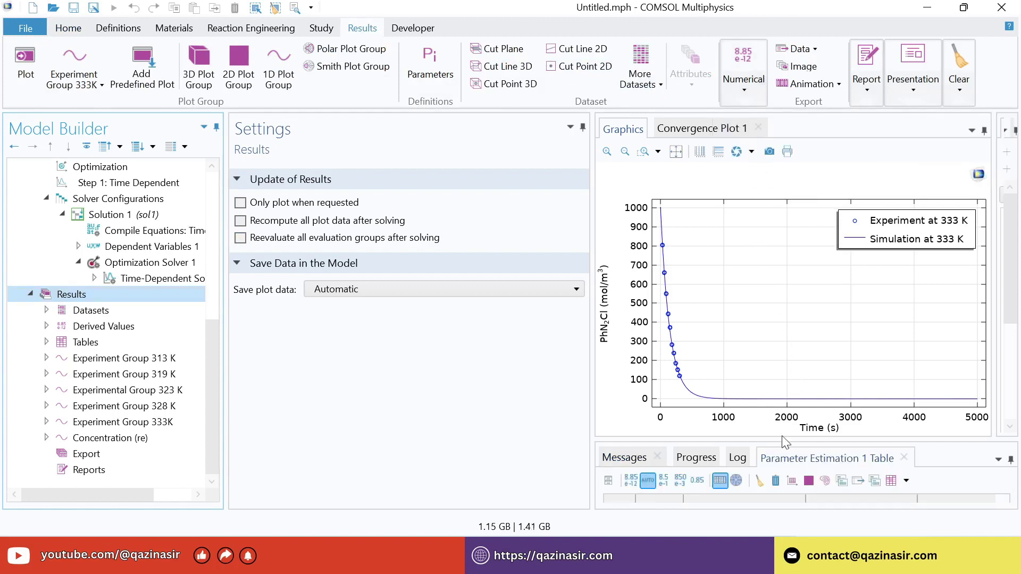
pyautogui.moveTo(779, 440); pyautogui.dragTo(786, 324)
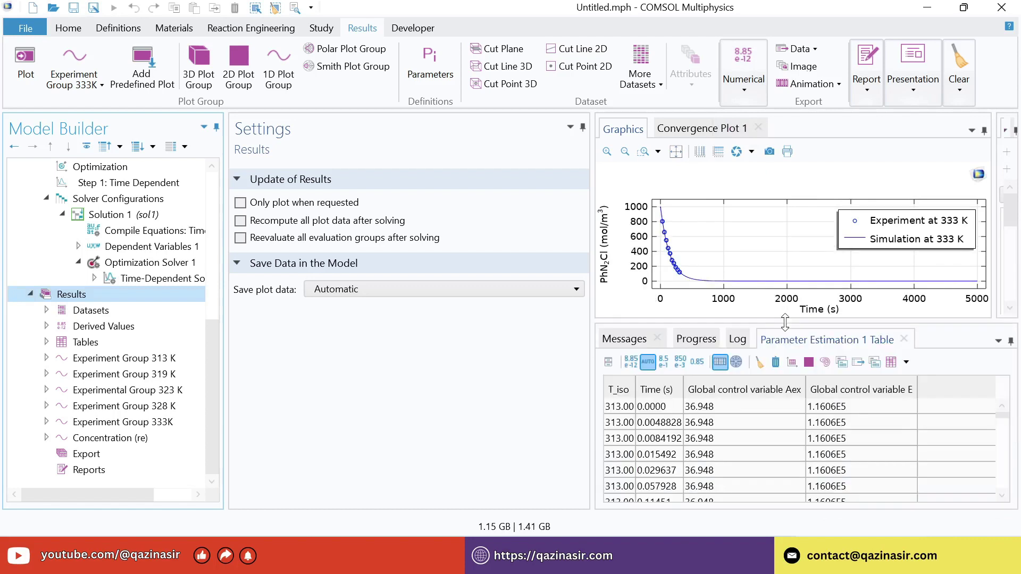
pyautogui.click(709, 413)
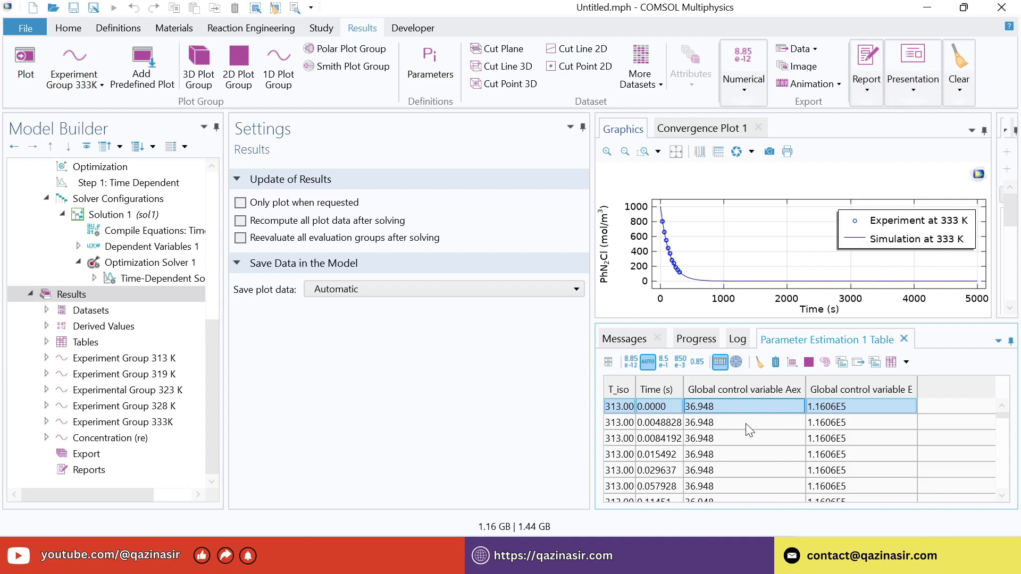
pyautogui.moveTo(556, 564)
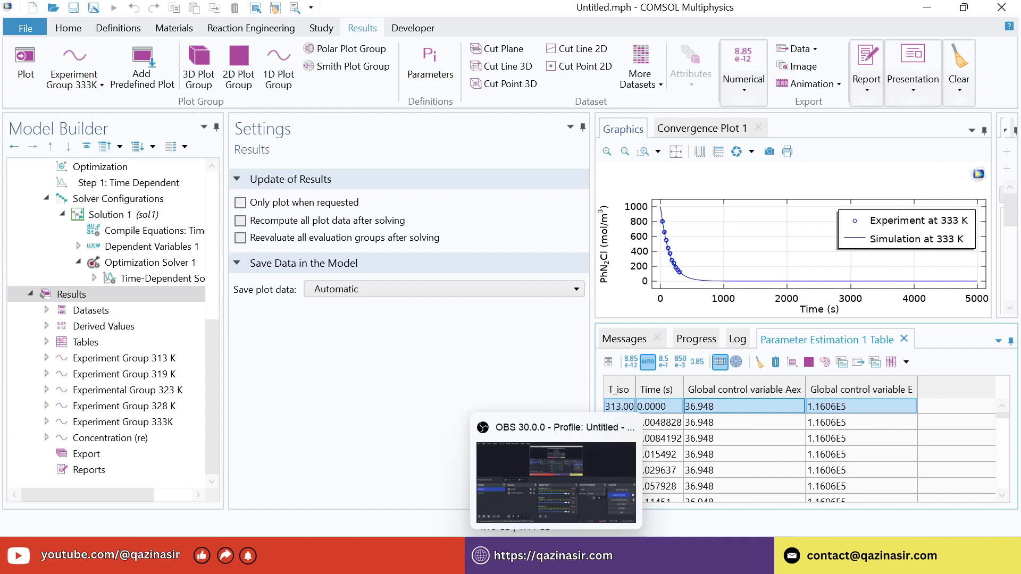